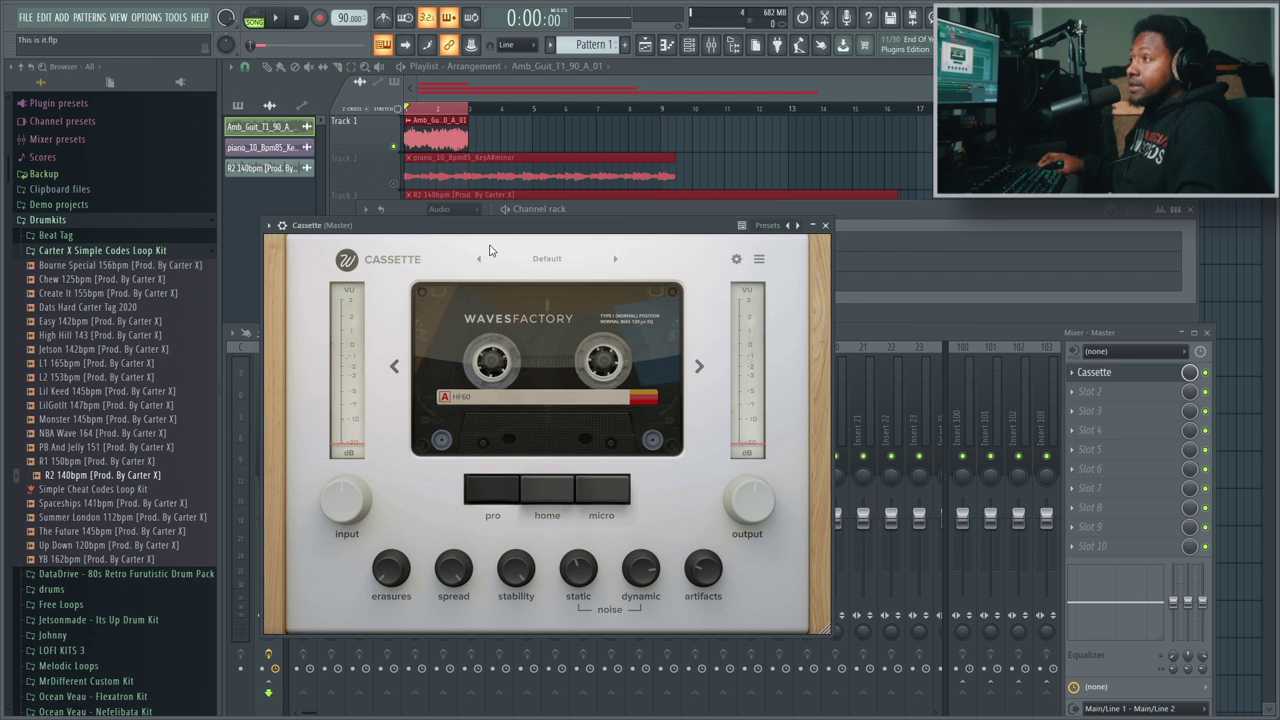
# - Nudge the Cassette window, bypass and re-enable the master Cassette slot, and bring its window forward
pyautogui.moveTo(495, 229); pyautogui.dragTo(460, 245)
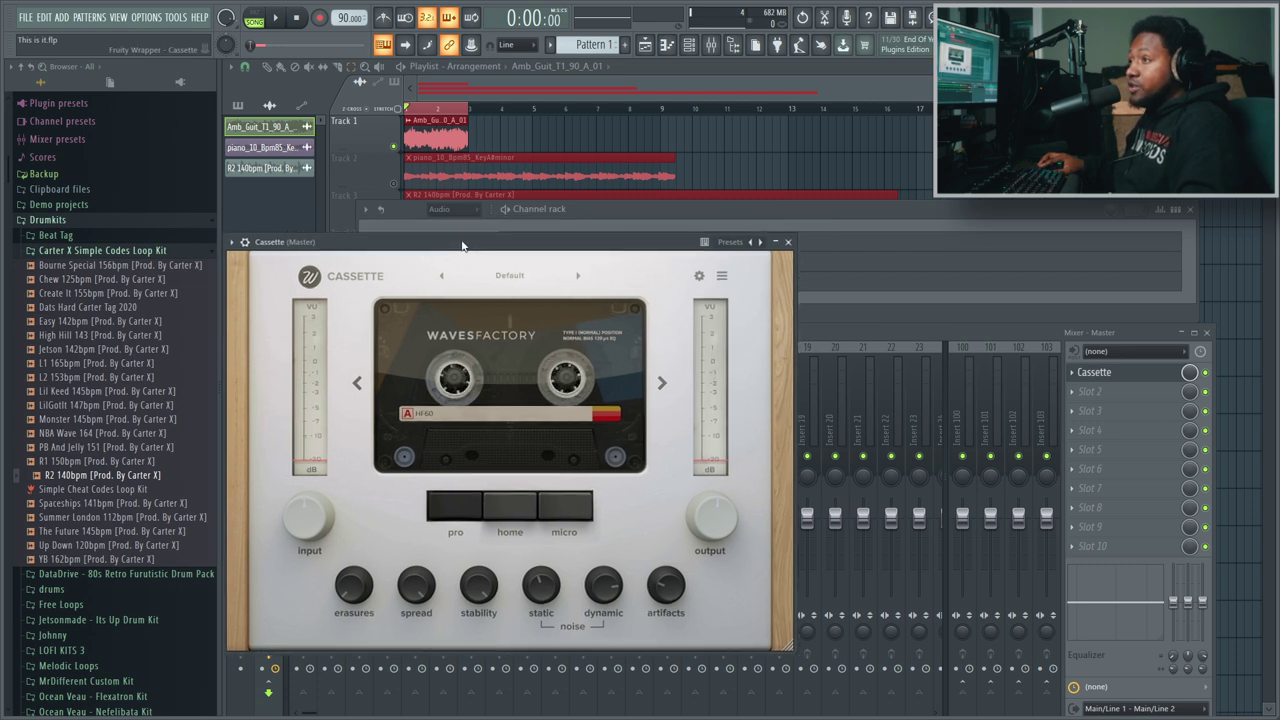
pyautogui.click(1205, 373)
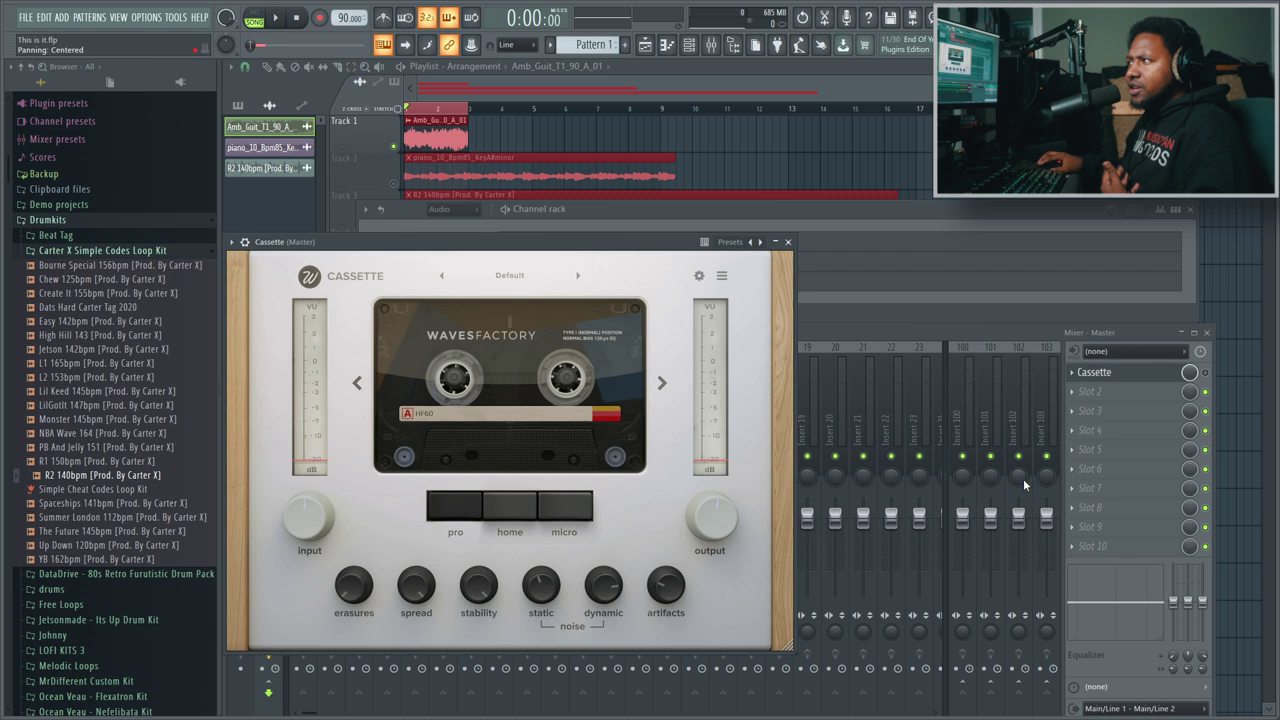
pyautogui.click(1205, 373)
pyautogui.click(596, 258)
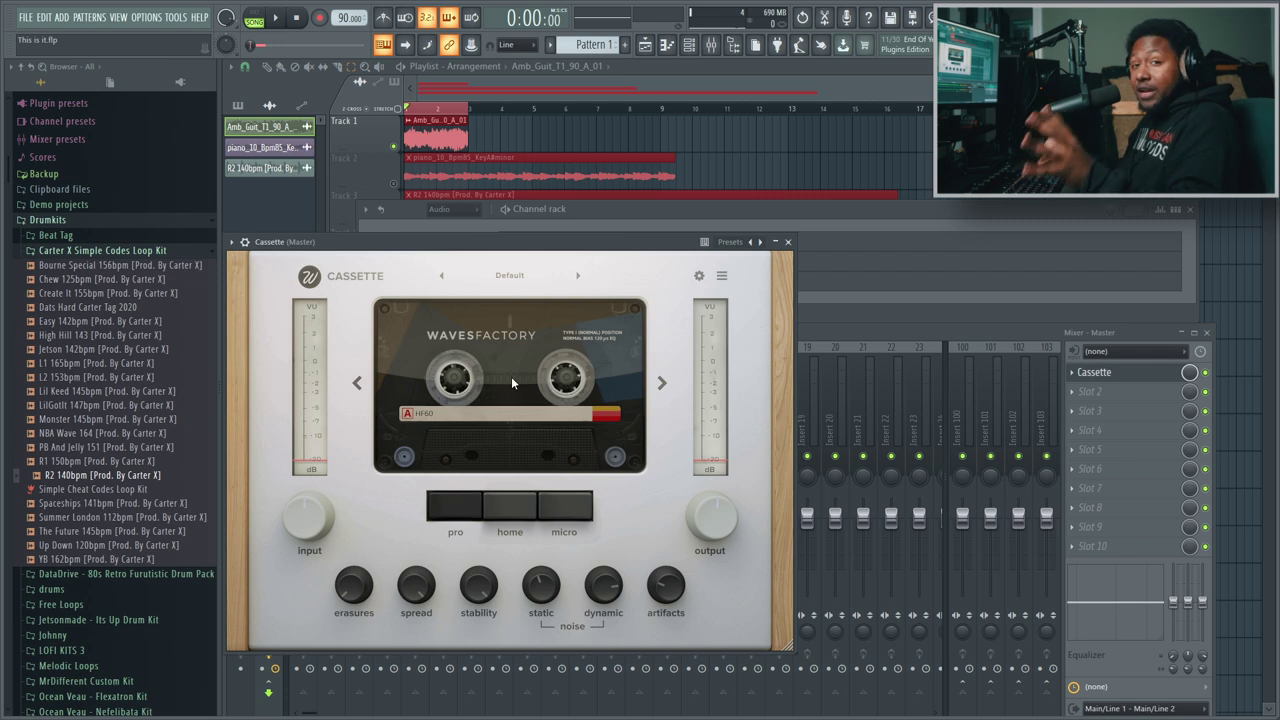
# - Cycle through Type II, Type III FeCr 90 and Type IV MA60 tapes, ending on Type I HF60
pyautogui.click(662, 385)
pyautogui.click(662, 385)
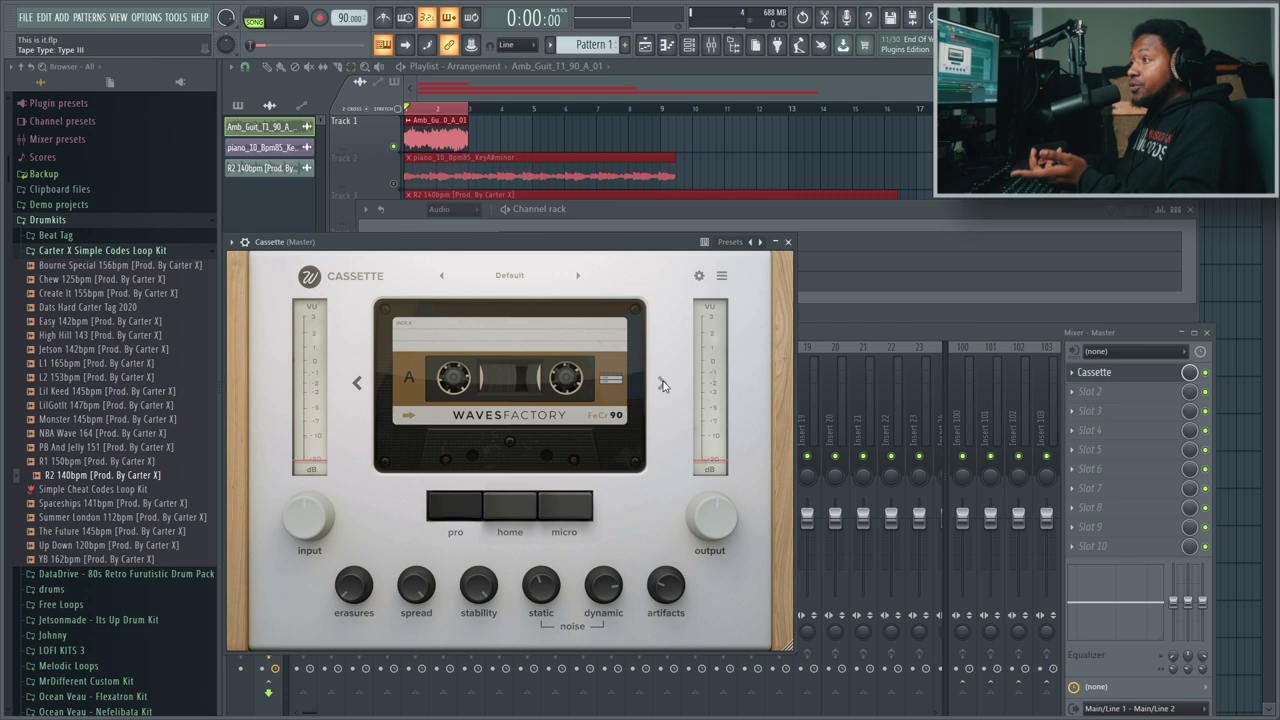
pyautogui.click(662, 385)
pyautogui.click(662, 385)
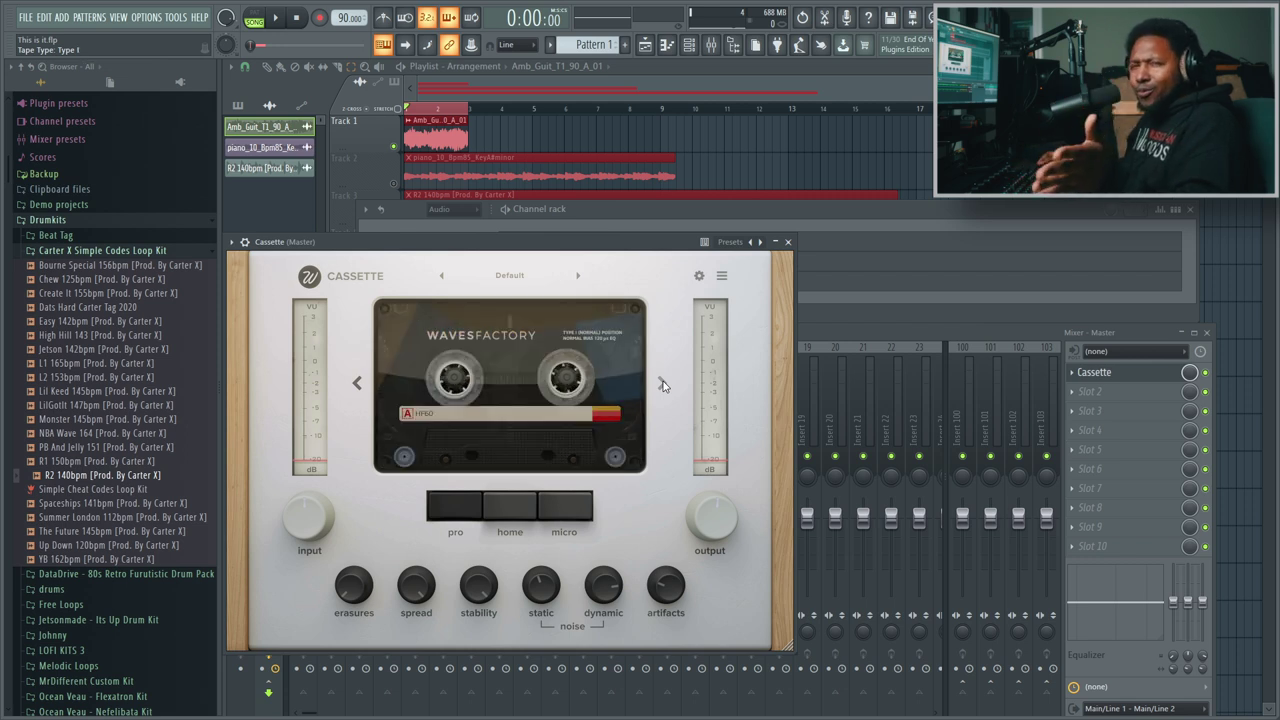
pyautogui.click(662, 385)
pyautogui.click(662, 385)
pyautogui.click(662, 385)
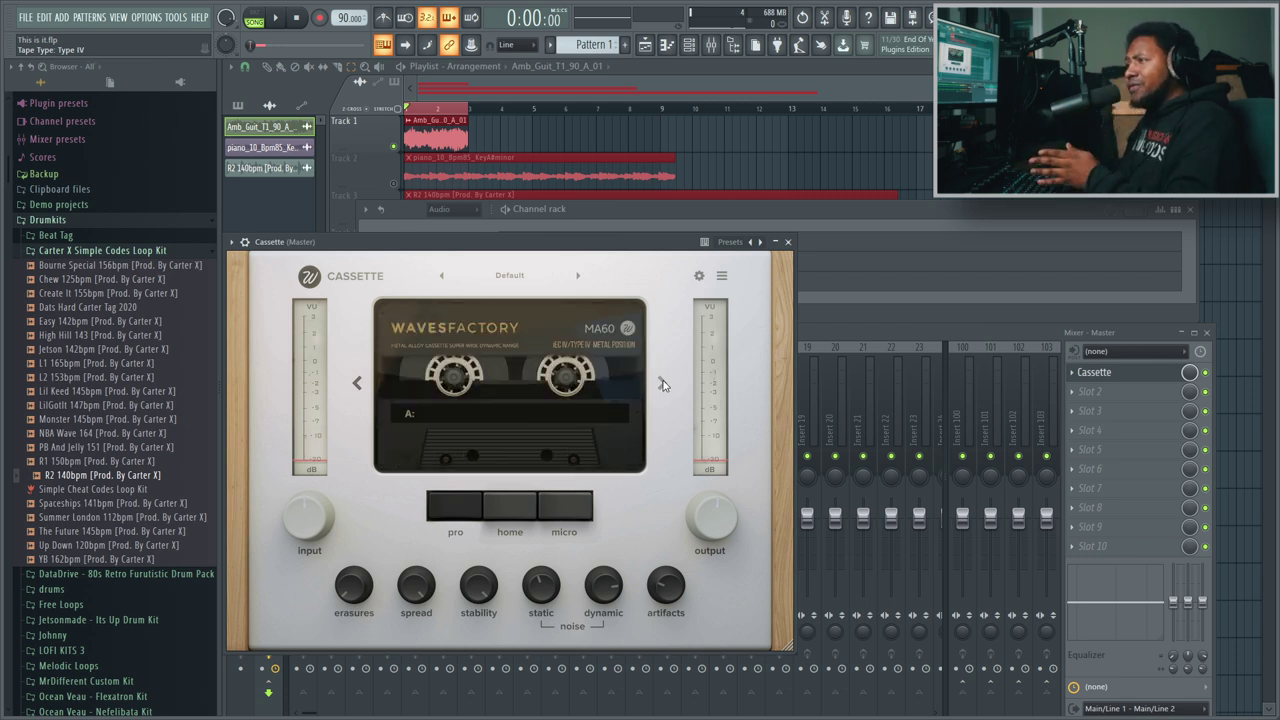
pyautogui.click(662, 385)
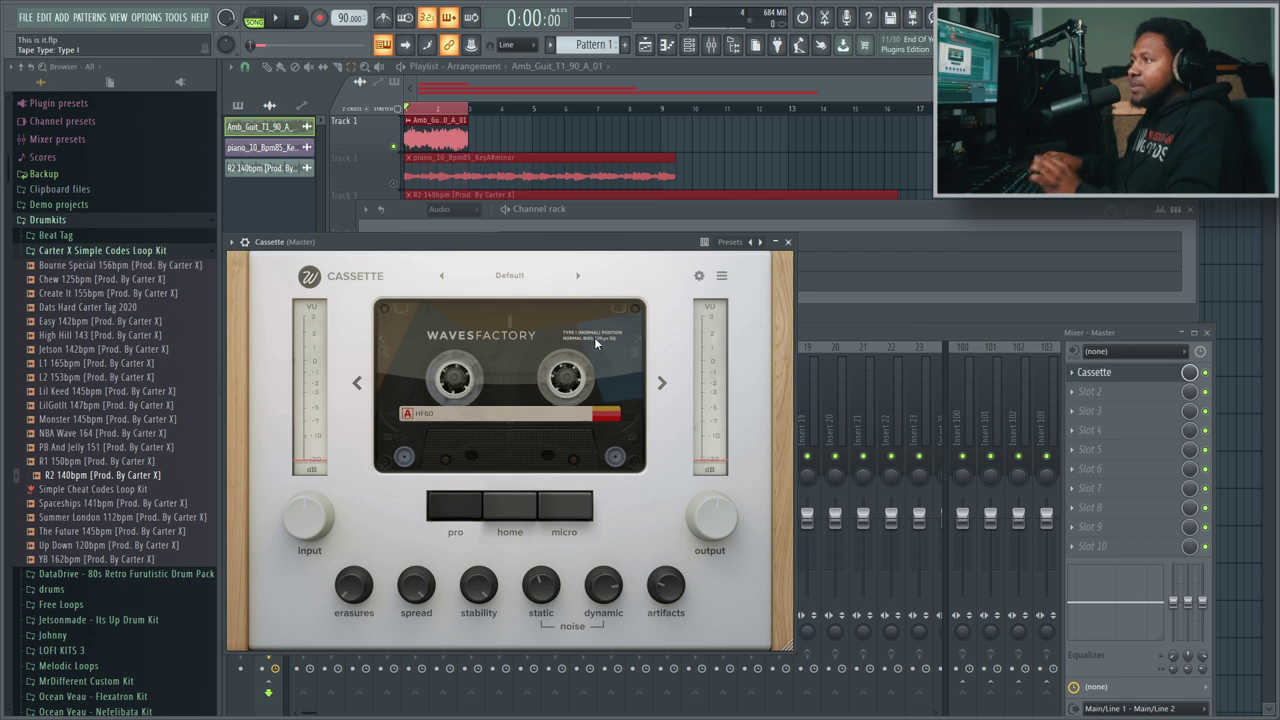
pyautogui.click(661, 382)
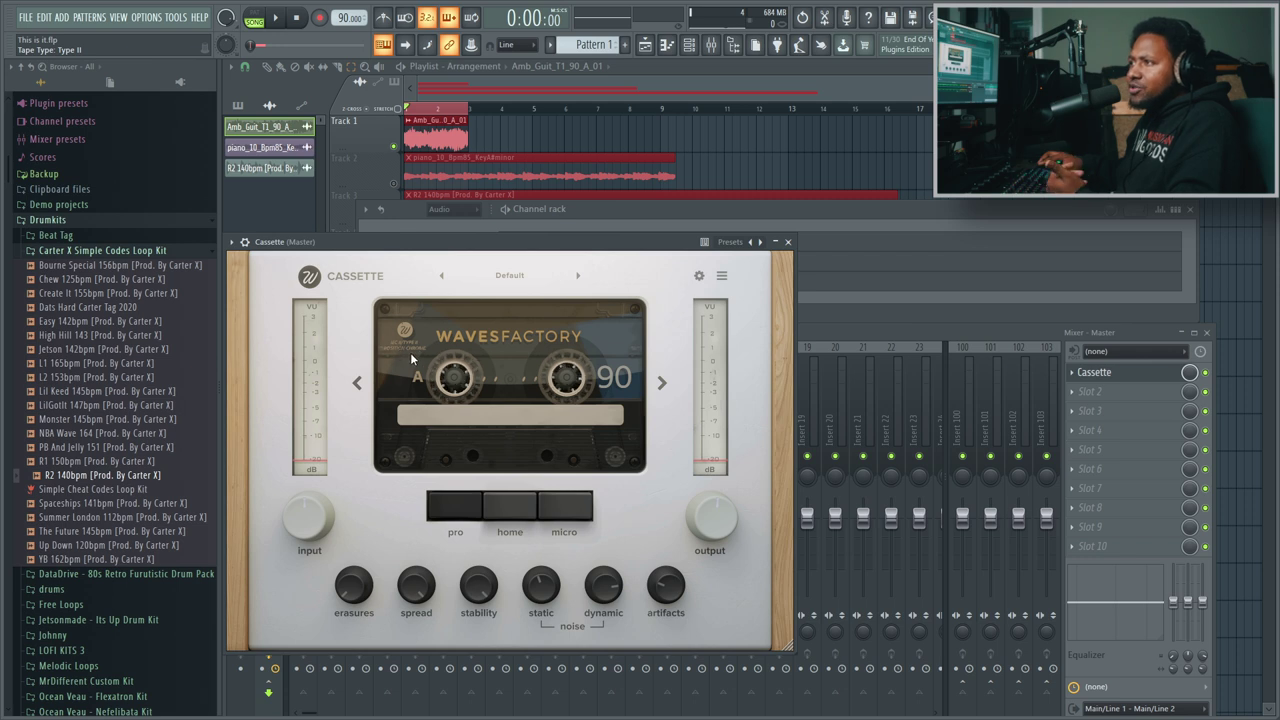
pyautogui.click(661, 382)
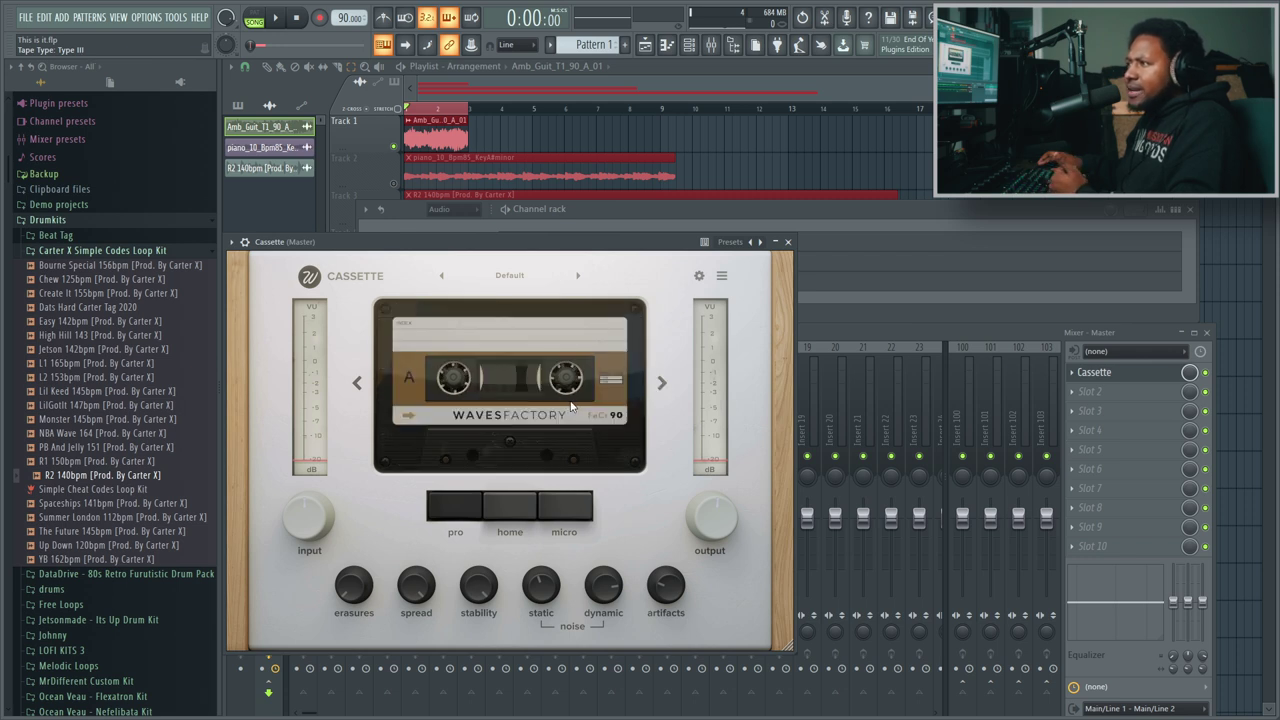
pyautogui.click(660, 384)
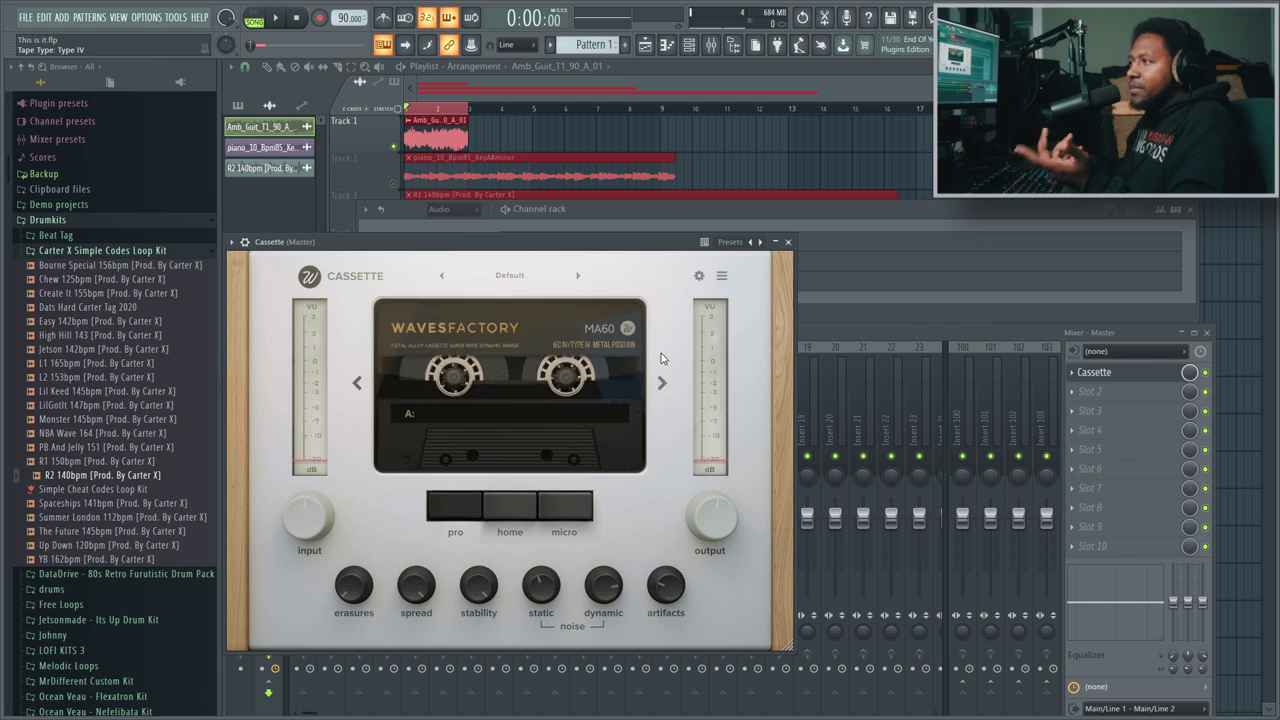
pyautogui.click(661, 384)
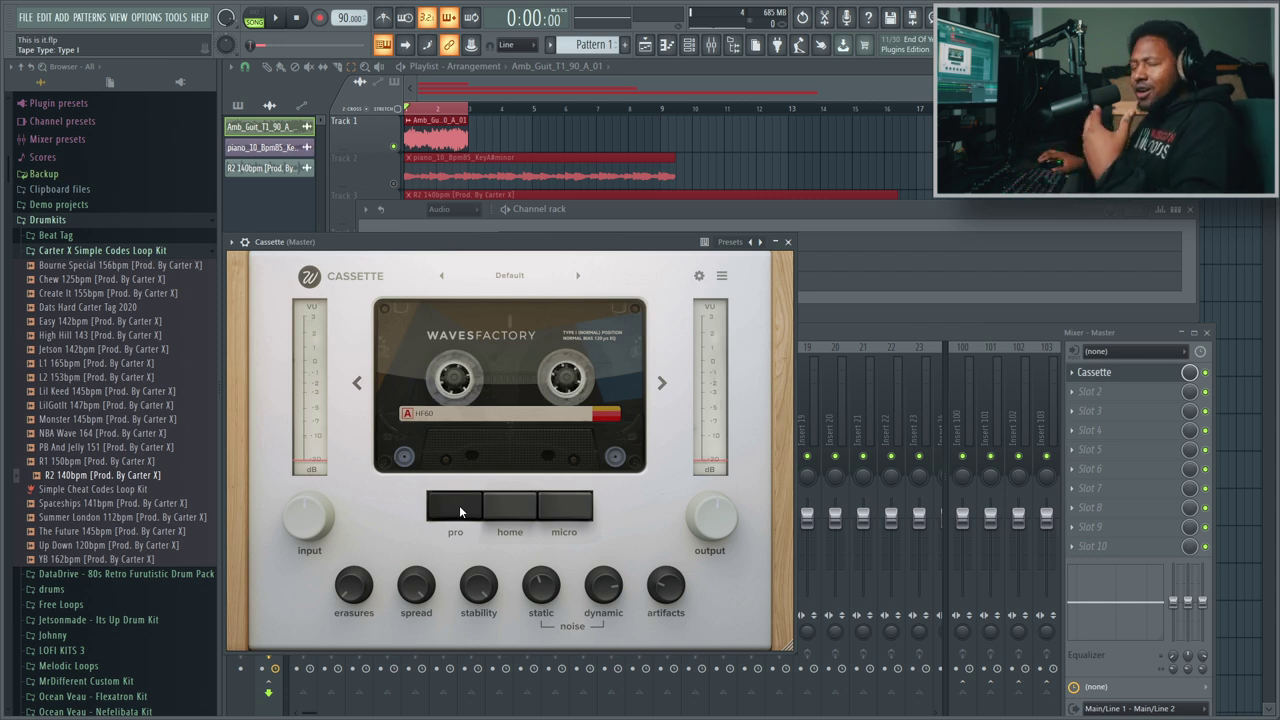
# - Try the home and micro deck types, return to pro, and raise Erasures to about 9.5 x
pyautogui.click(504, 513)
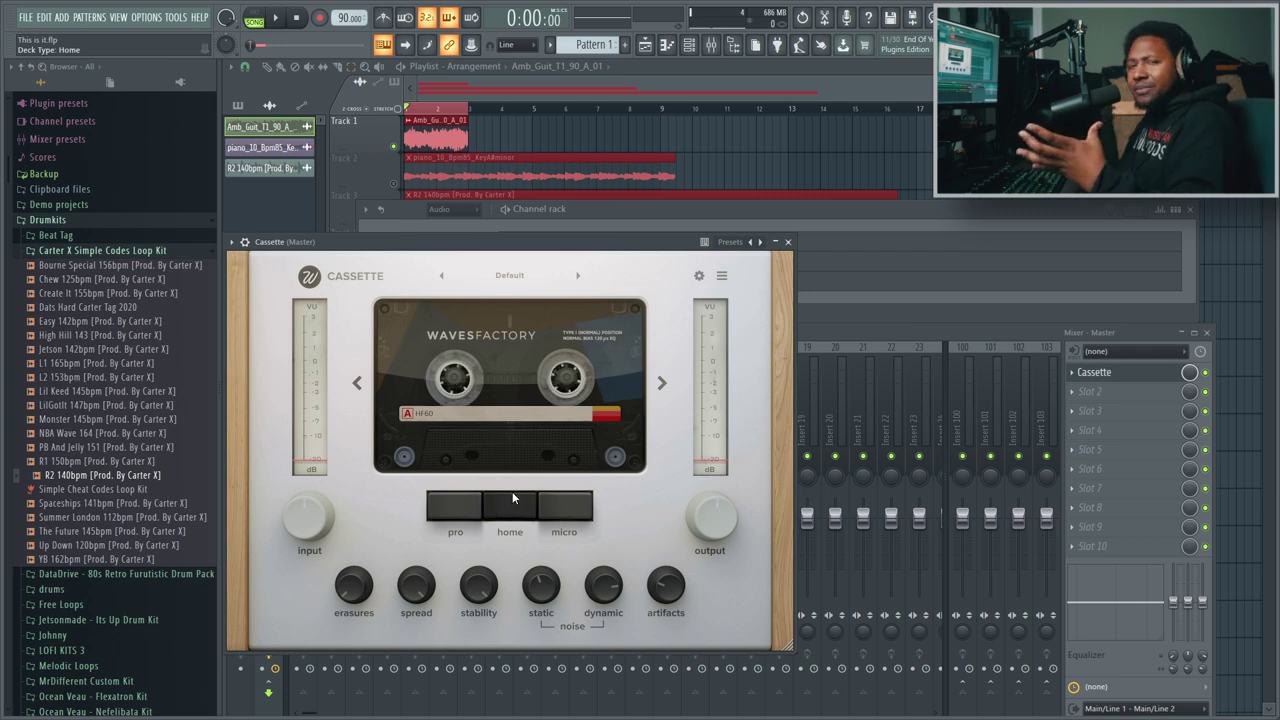
pyautogui.click(575, 508)
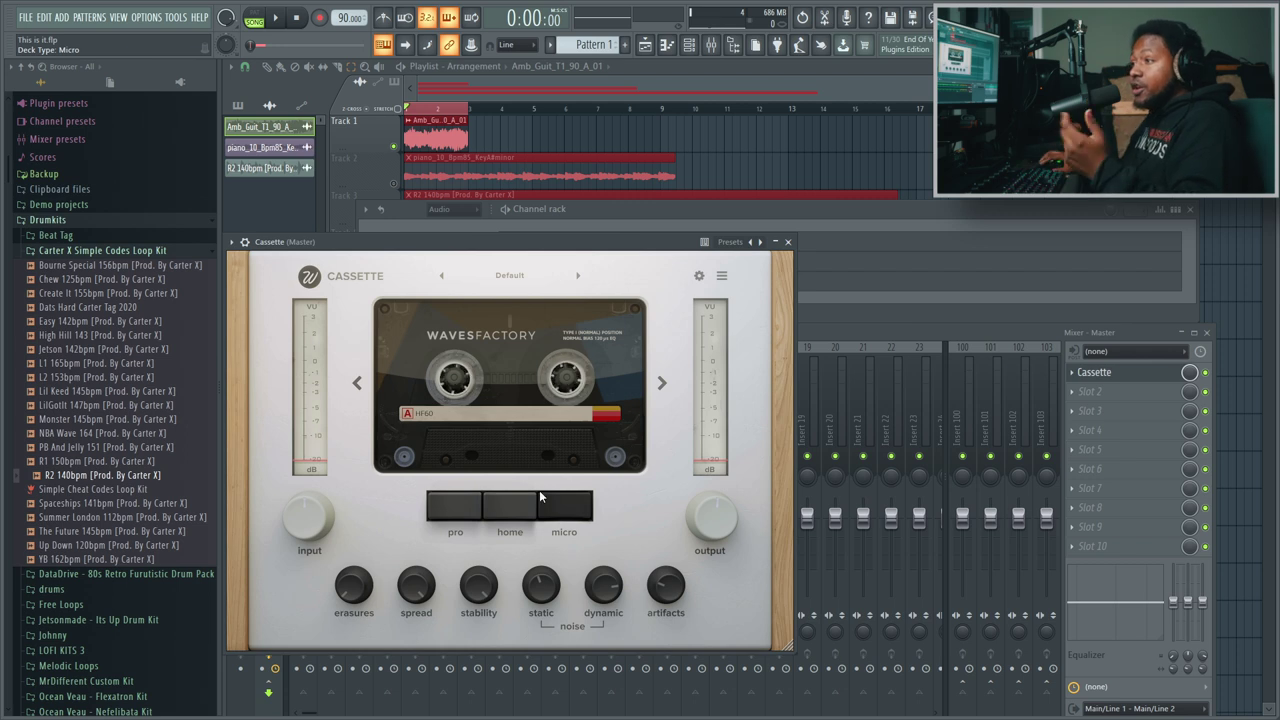
pyautogui.click(470, 509)
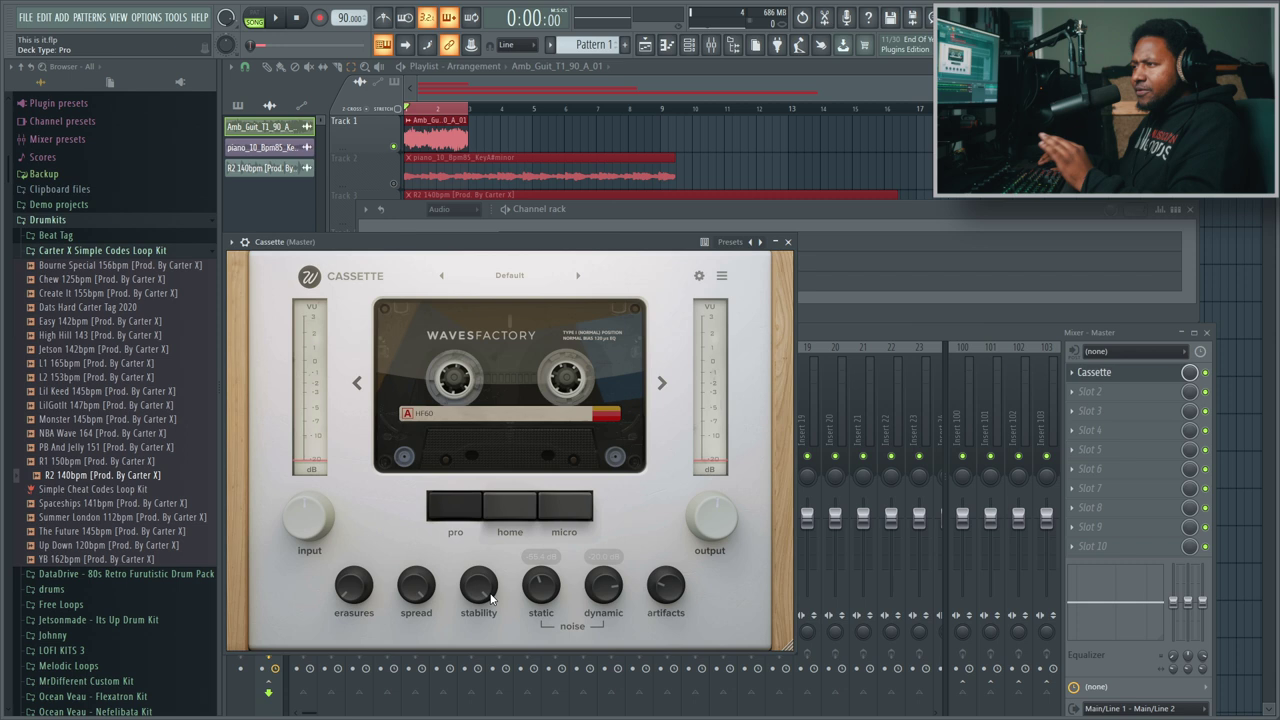
pyautogui.moveTo(491, 594)
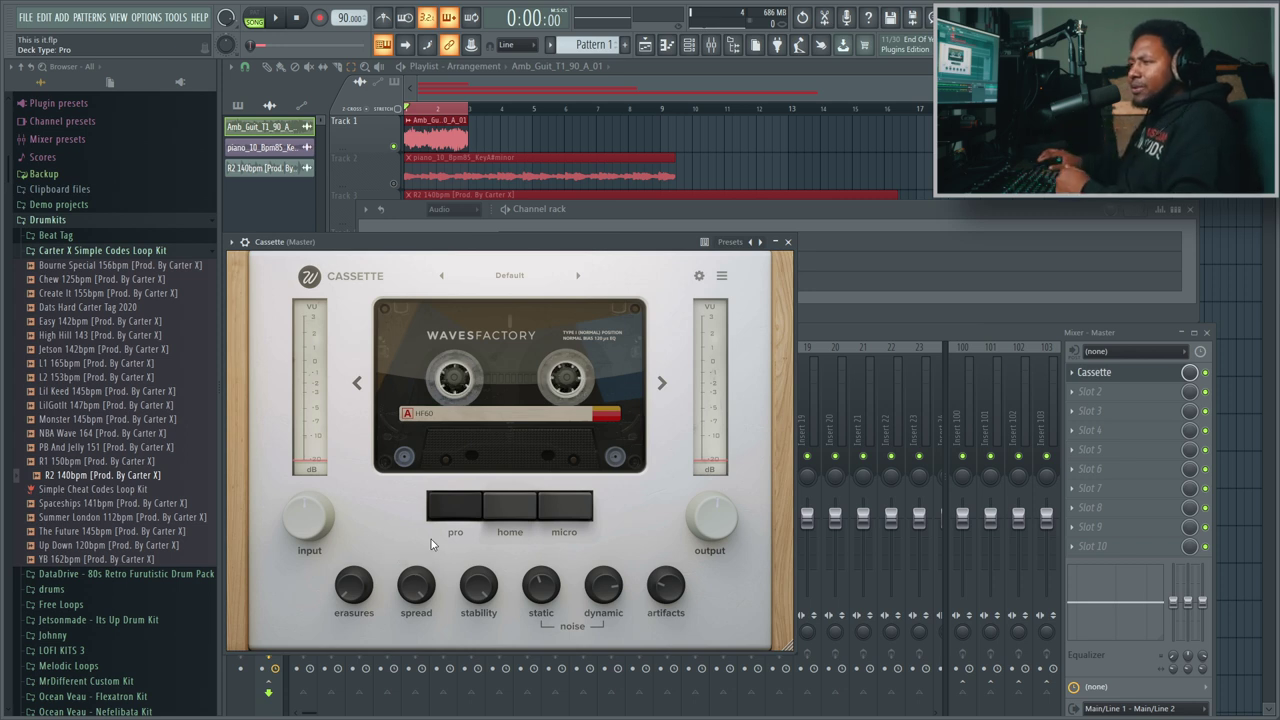
pyautogui.moveTo(353, 584); pyautogui.dragTo(351, 519)
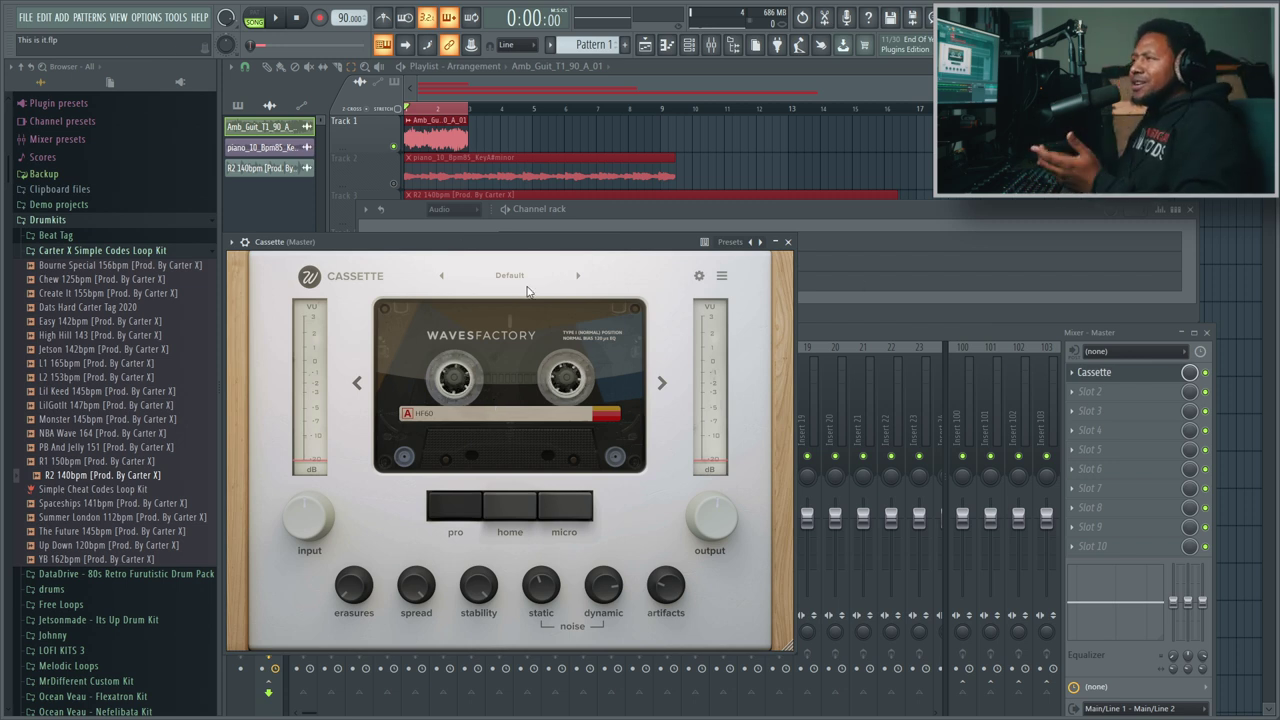
# - Toggle the master Cassette slot and open the Amb_Guit_T1_90_A_01 channel settings from the Playlist
pyautogui.click(1210, 377)
pyautogui.click(1206, 373)
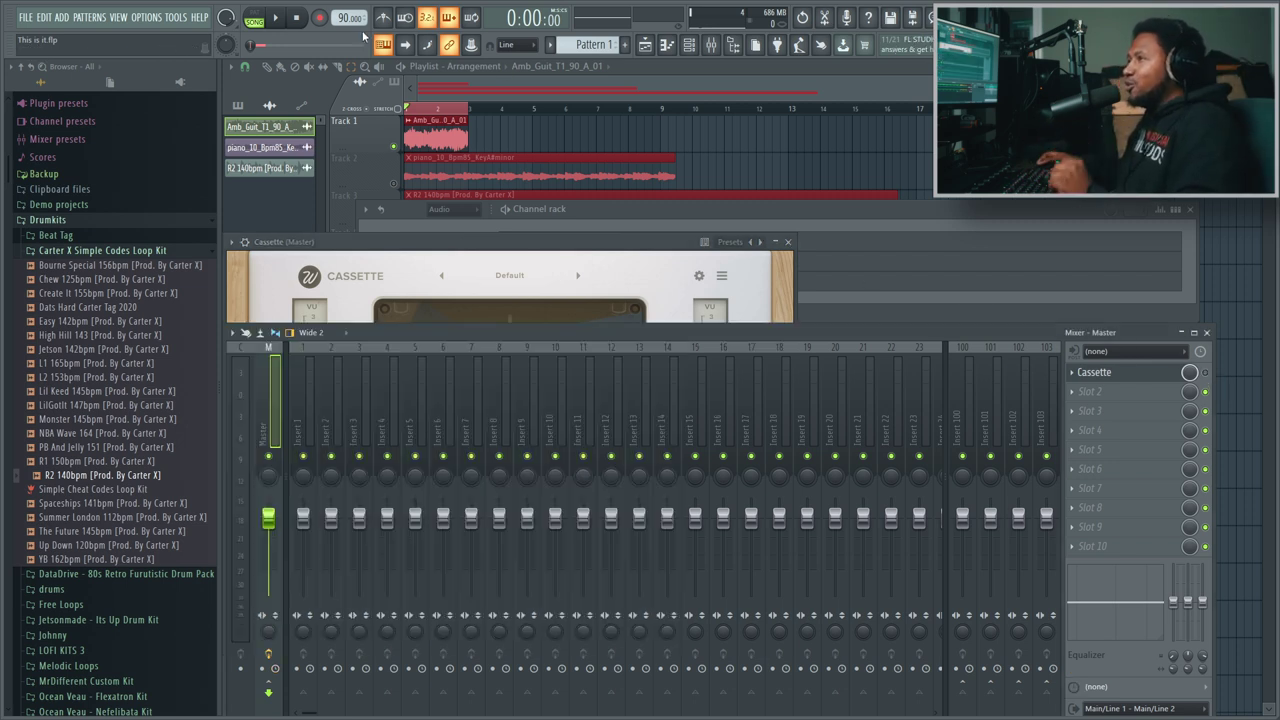
pyautogui.click(280, 19)
pyautogui.click(445, 132)
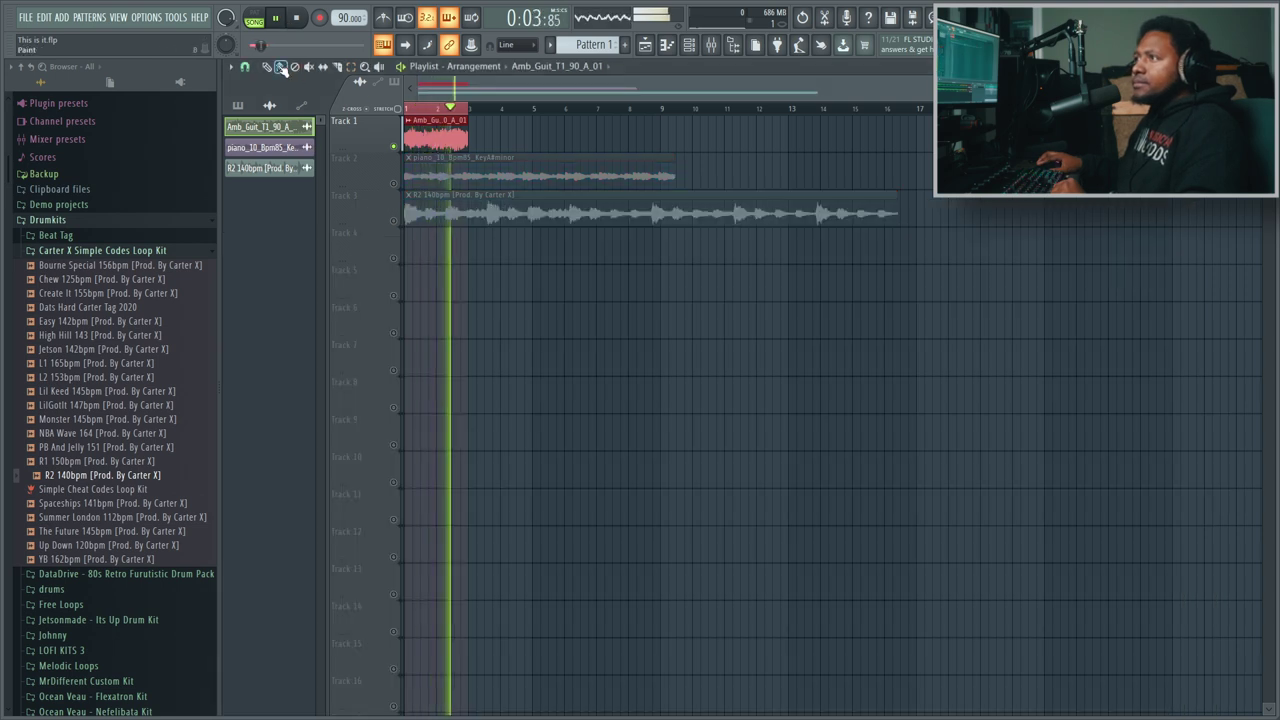
pyautogui.doubleClick(435, 143)
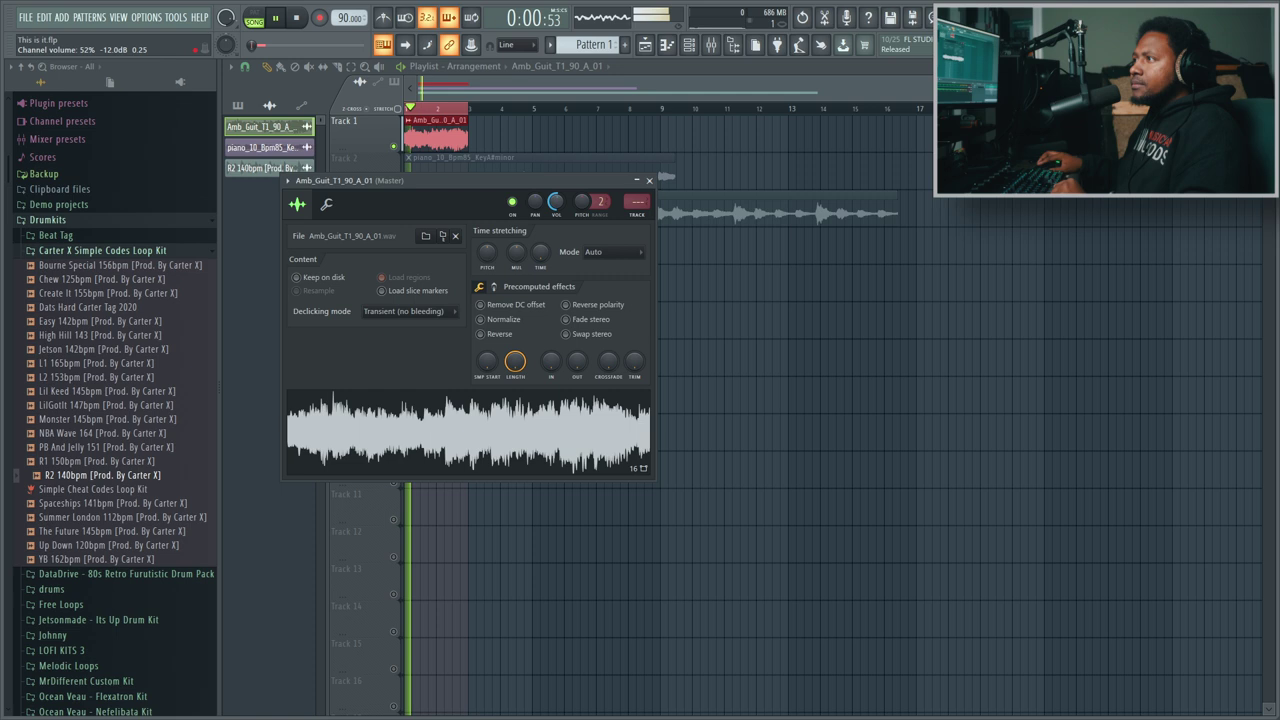
# - Reopen the master's Cassette plugin window from the Mixer and start the song playing
pyautogui.click(710, 44)
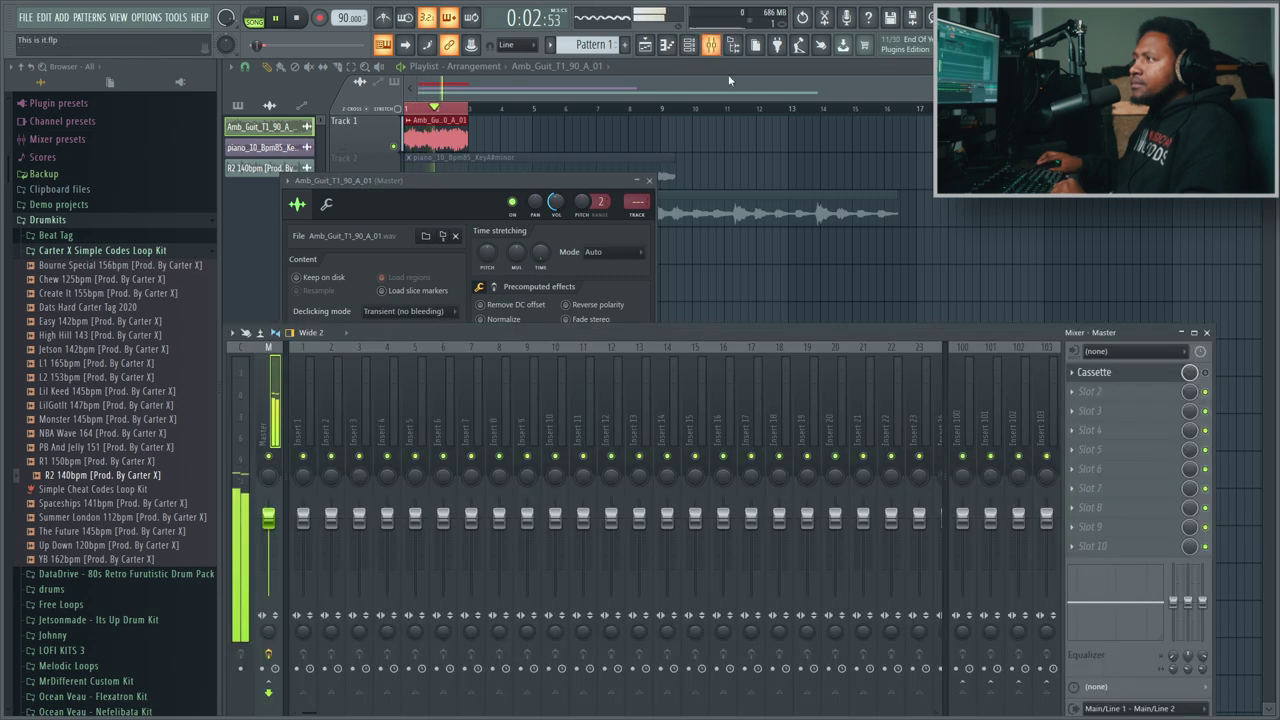
pyautogui.click(1136, 373)
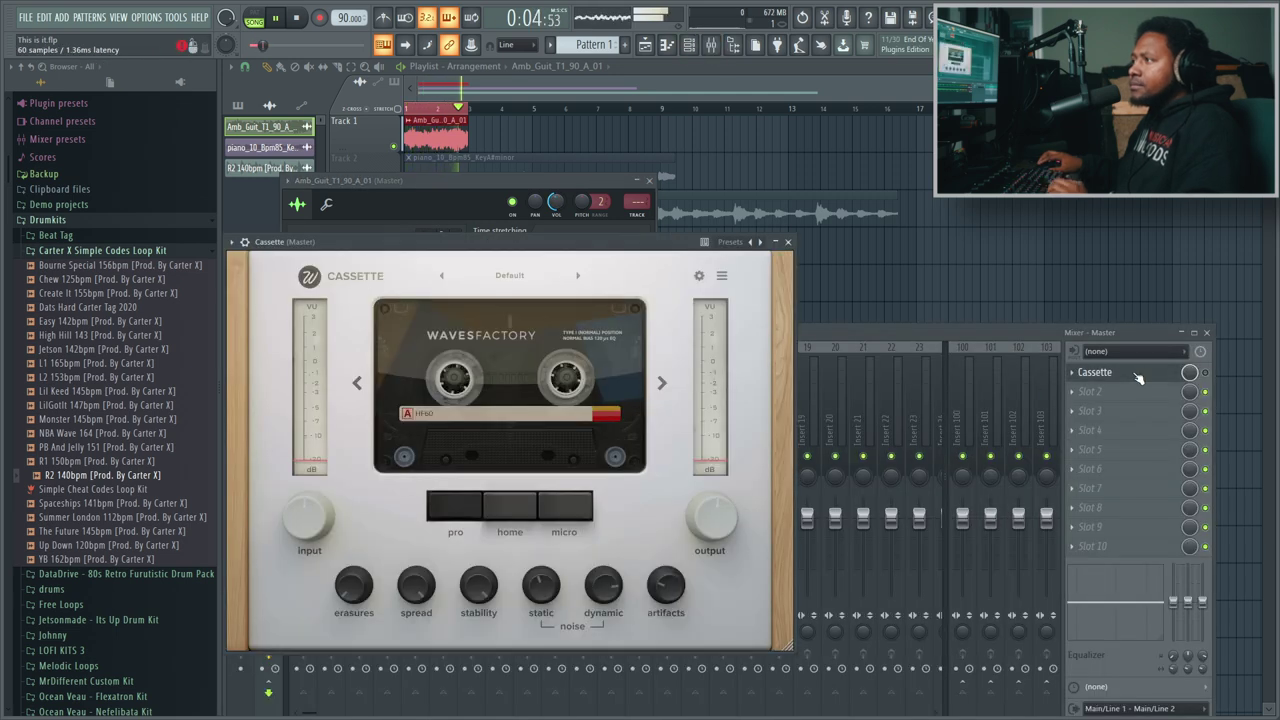
pyautogui.press('space')
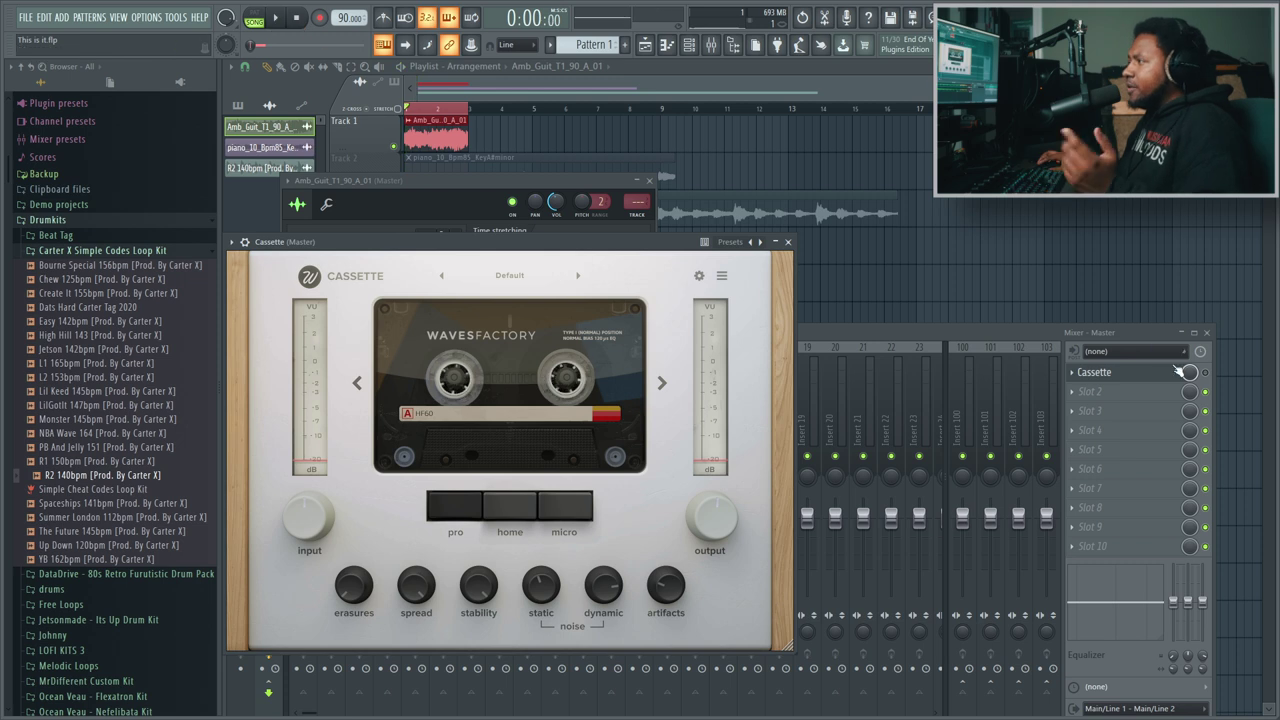
pyautogui.click(999, 348)
pyautogui.click(598, 261)
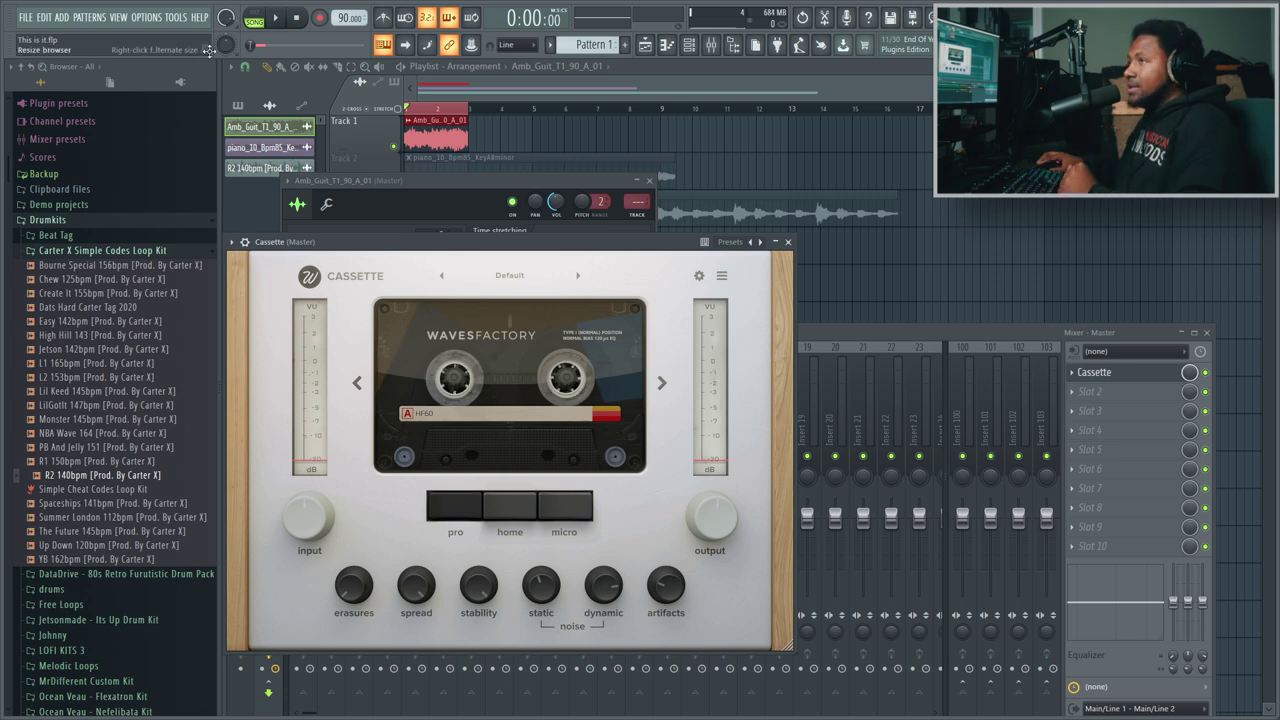
pyautogui.press('space')
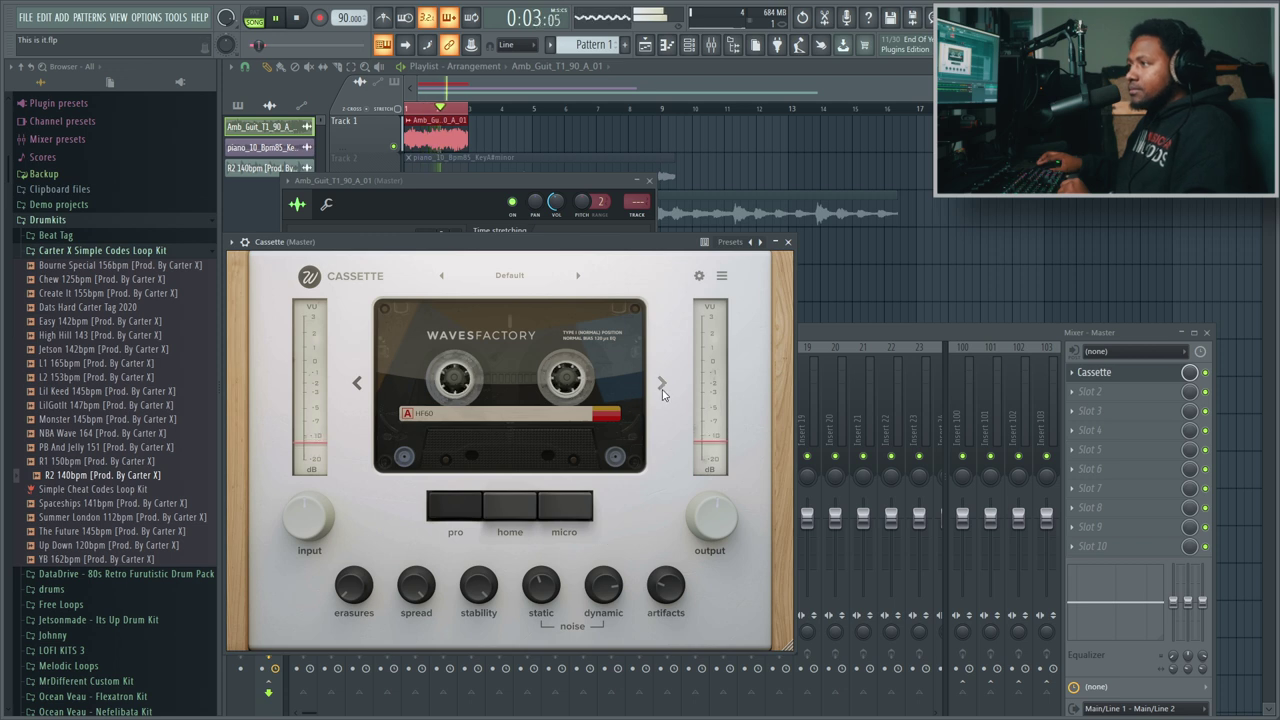
# - Audition the home and micro deck types on the Type I and Type II tapes
pyautogui.click(511, 516)
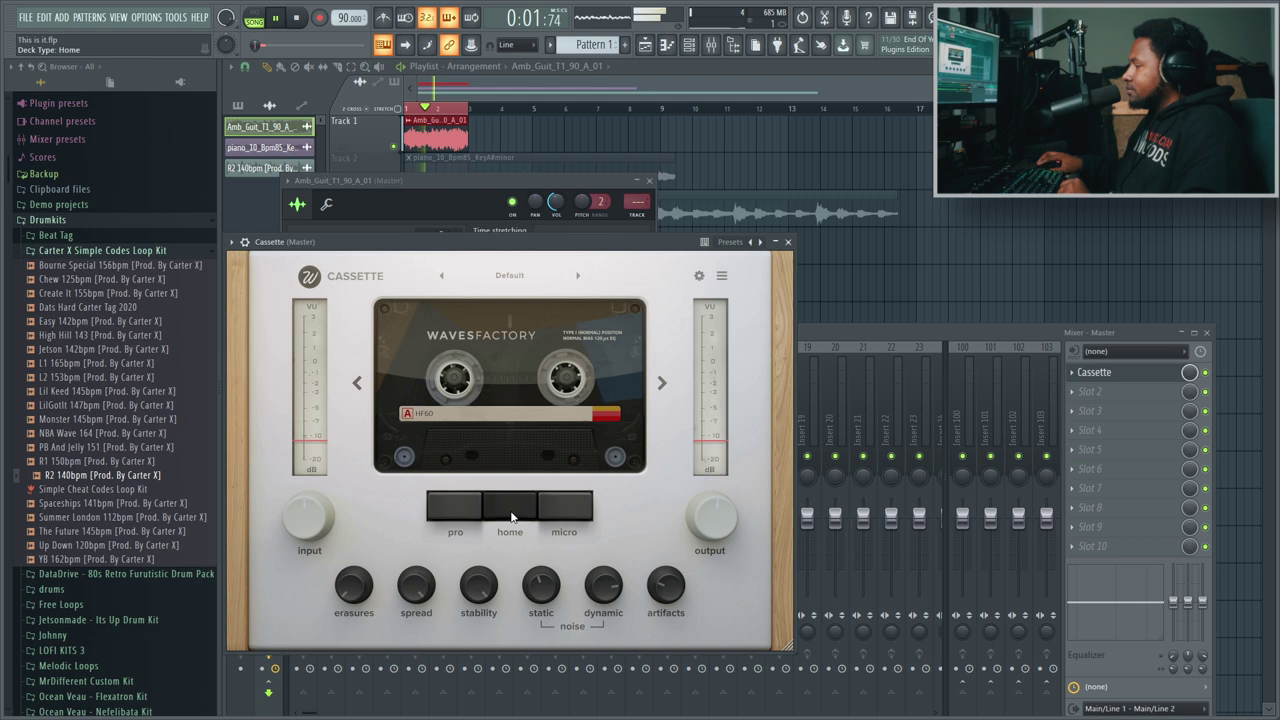
pyautogui.click(563, 511)
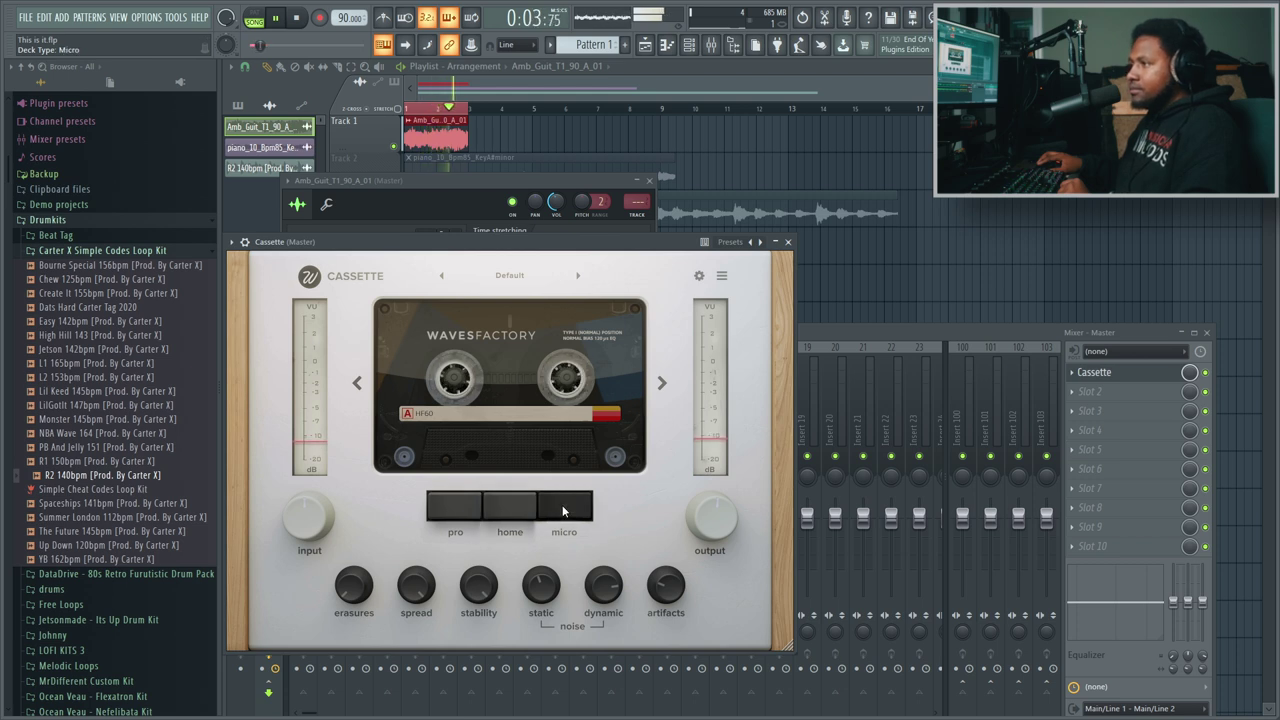
pyautogui.click(509, 505)
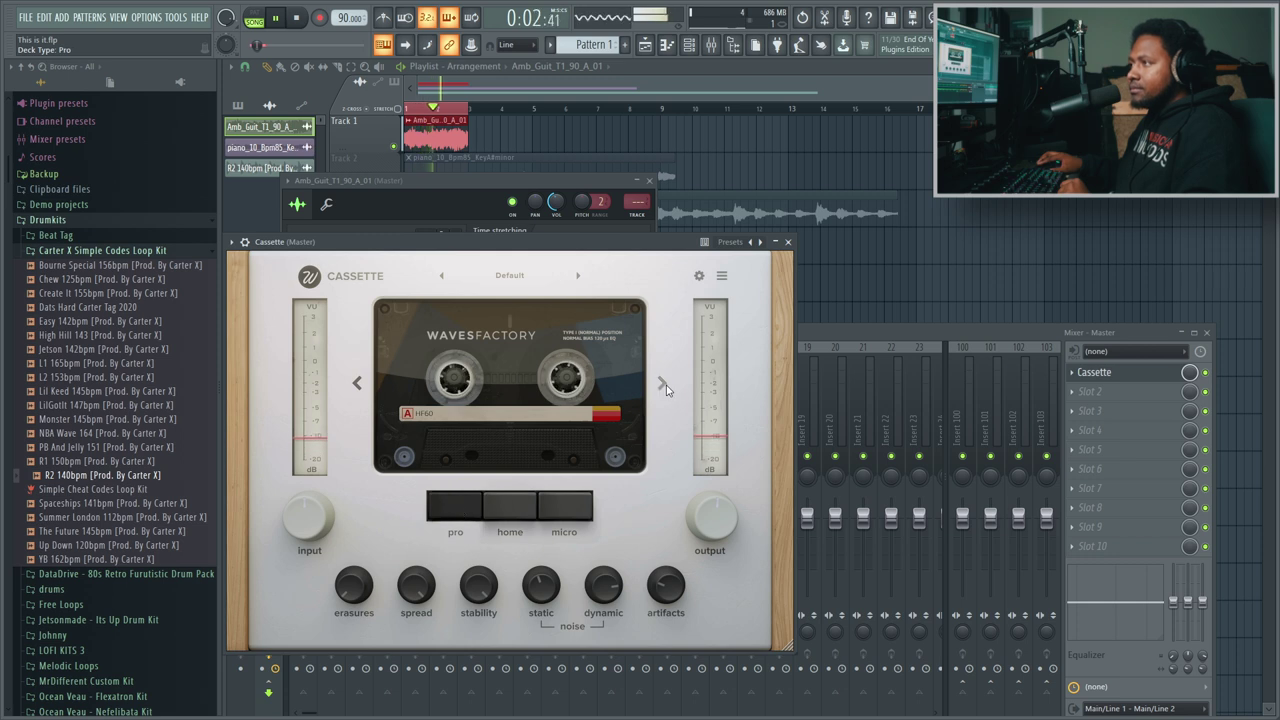
pyautogui.click(661, 382)
pyautogui.click(507, 510)
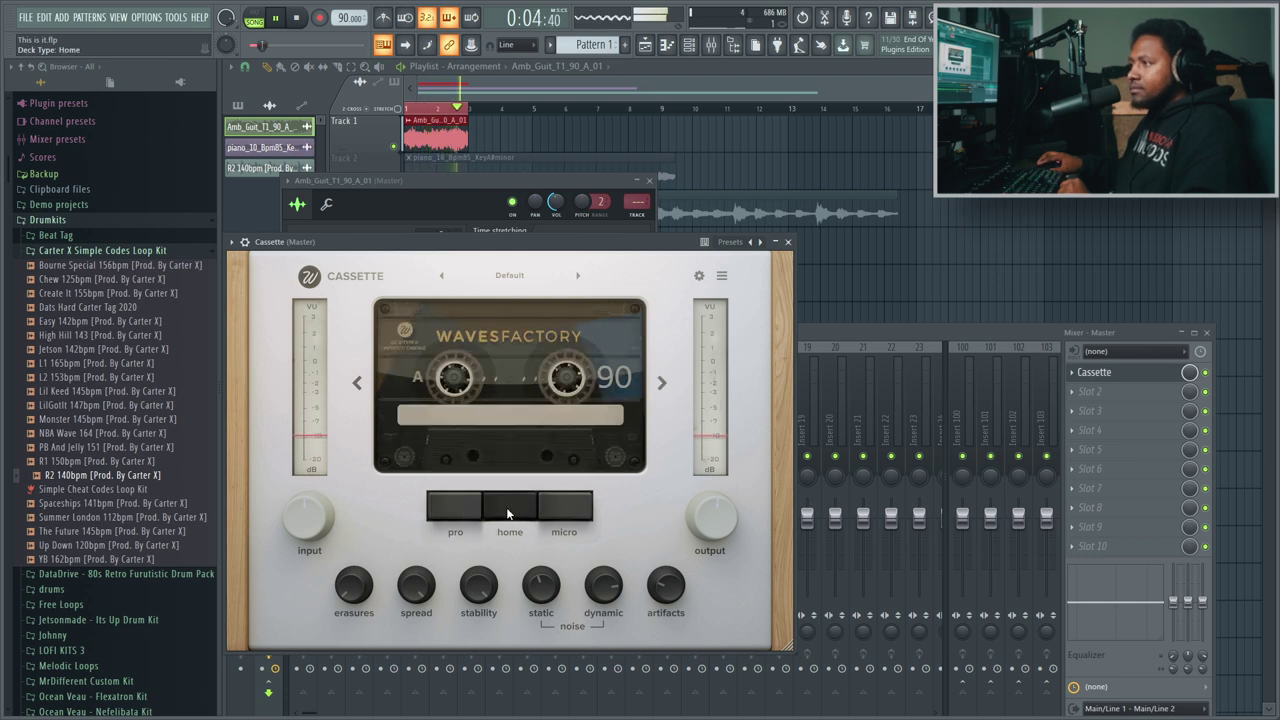
pyautogui.click(565, 520)
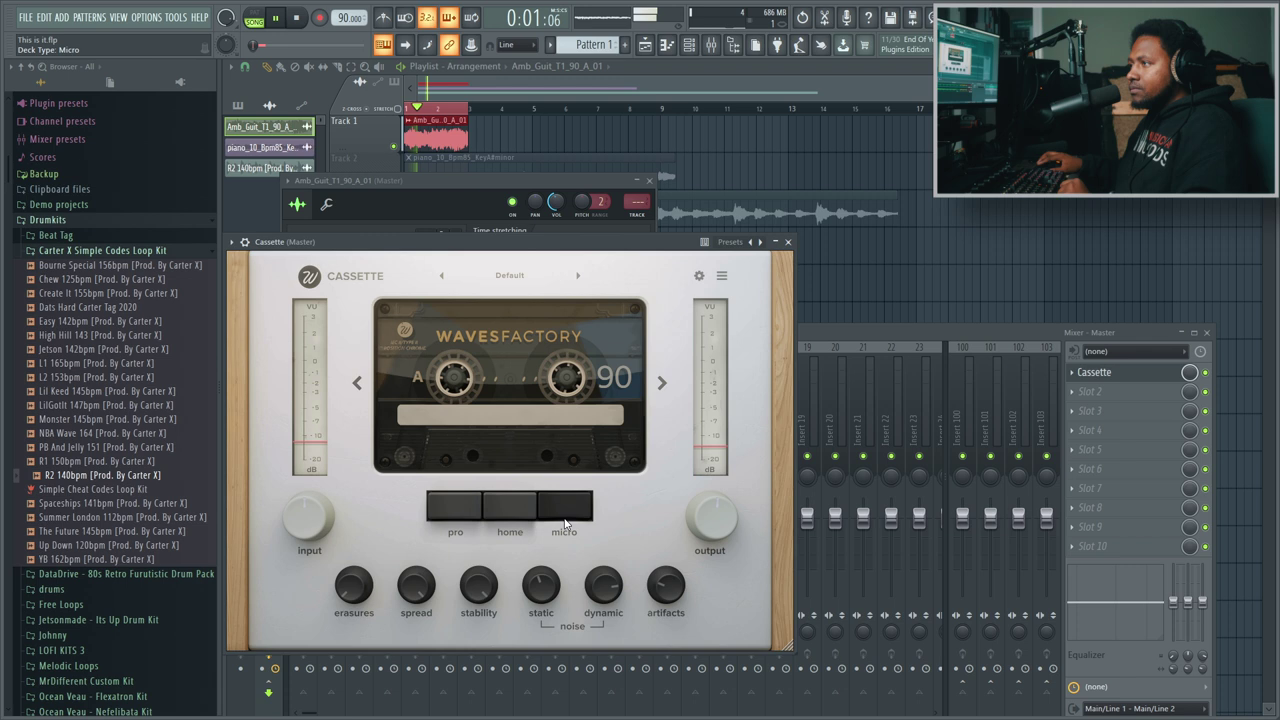
# - Repeat the home and micro deck comparison on Type III FeCr and Type IV MA60, then stop playback
pyautogui.click(453, 507)
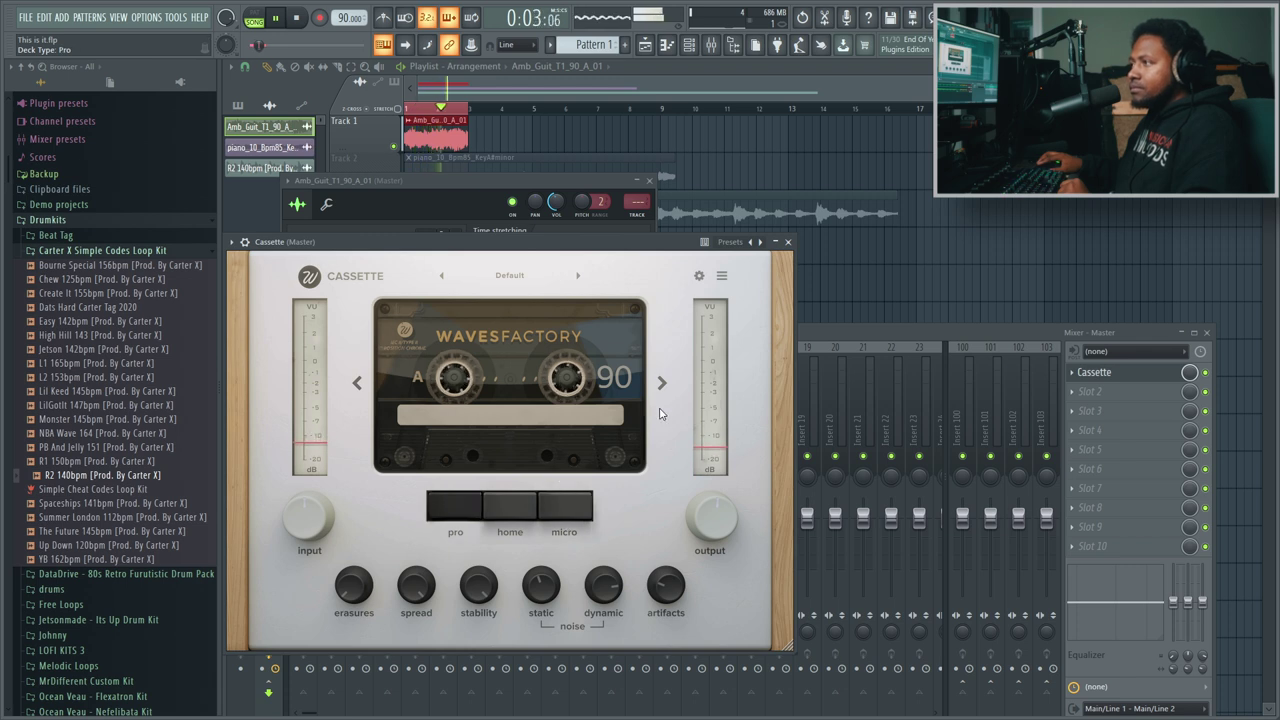
pyautogui.click(503, 511)
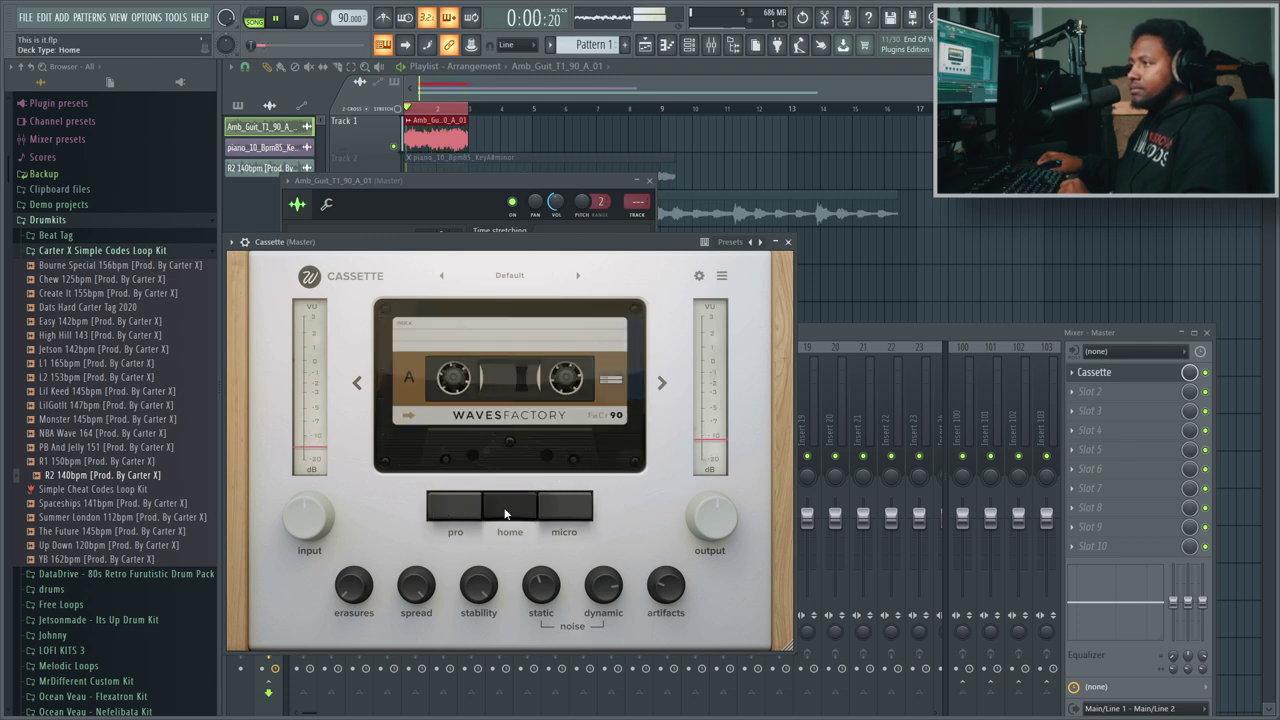
pyautogui.click(559, 512)
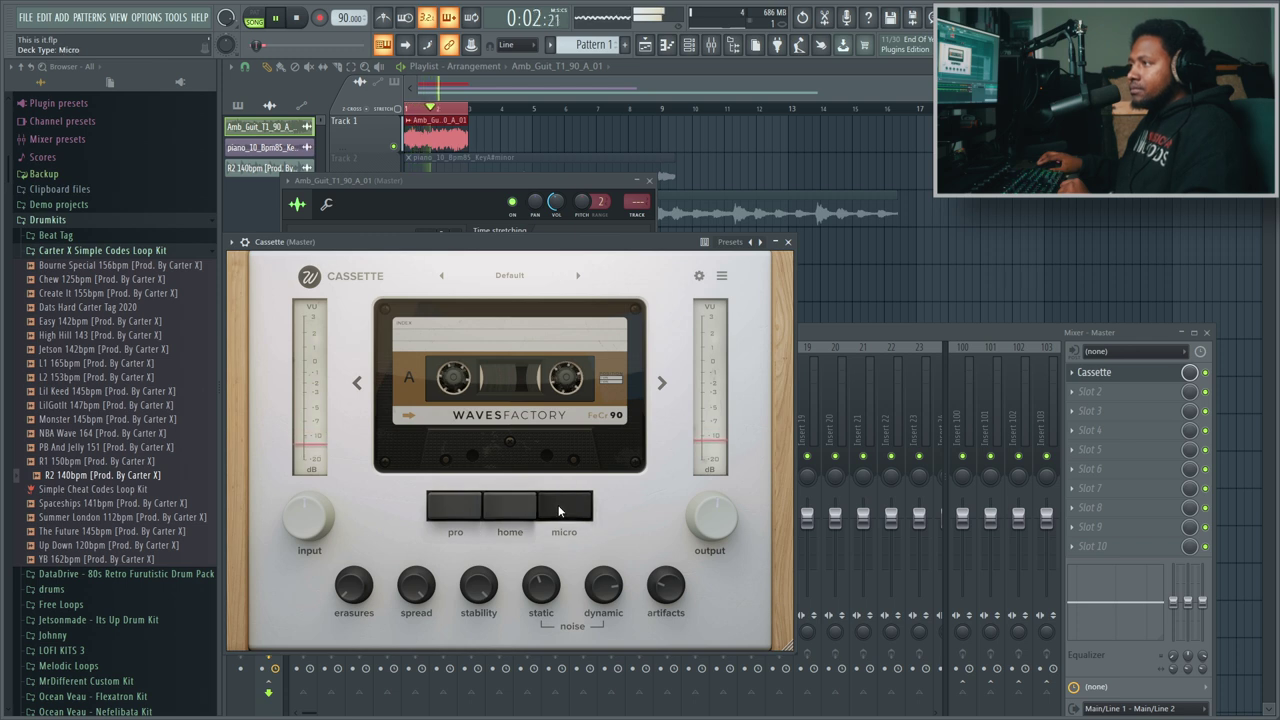
pyautogui.click(453, 516)
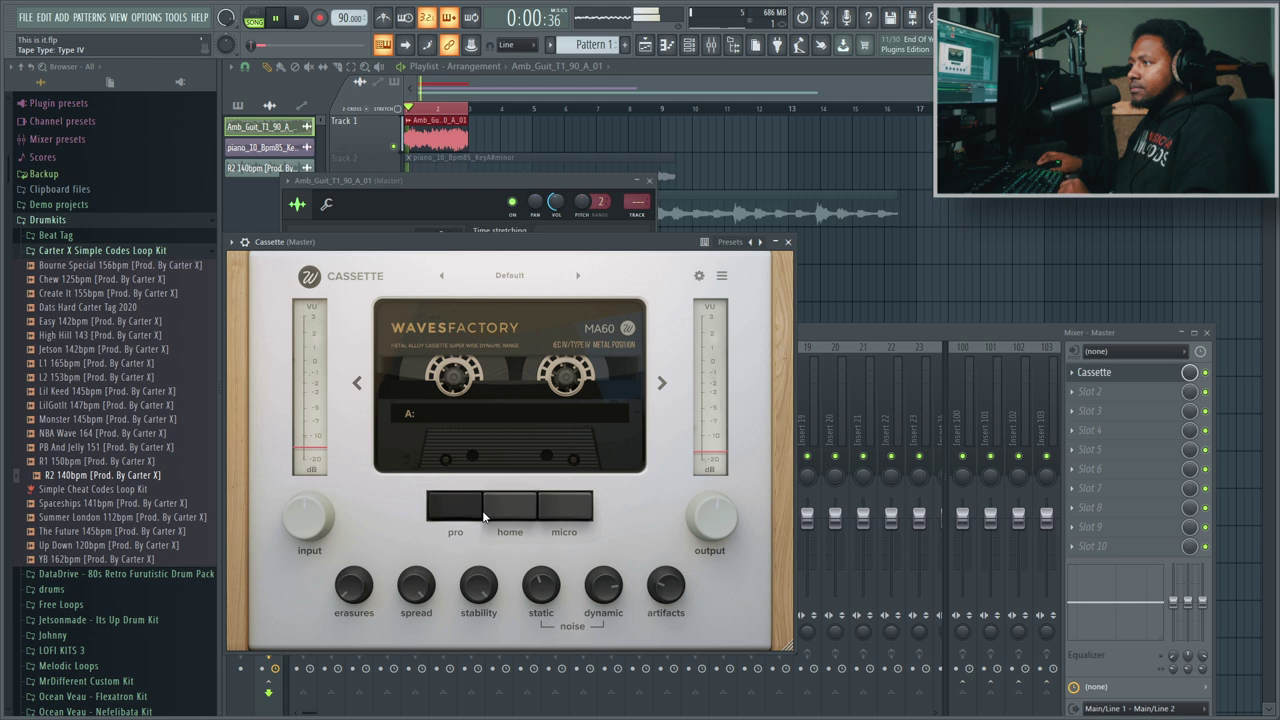
pyautogui.click(514, 507)
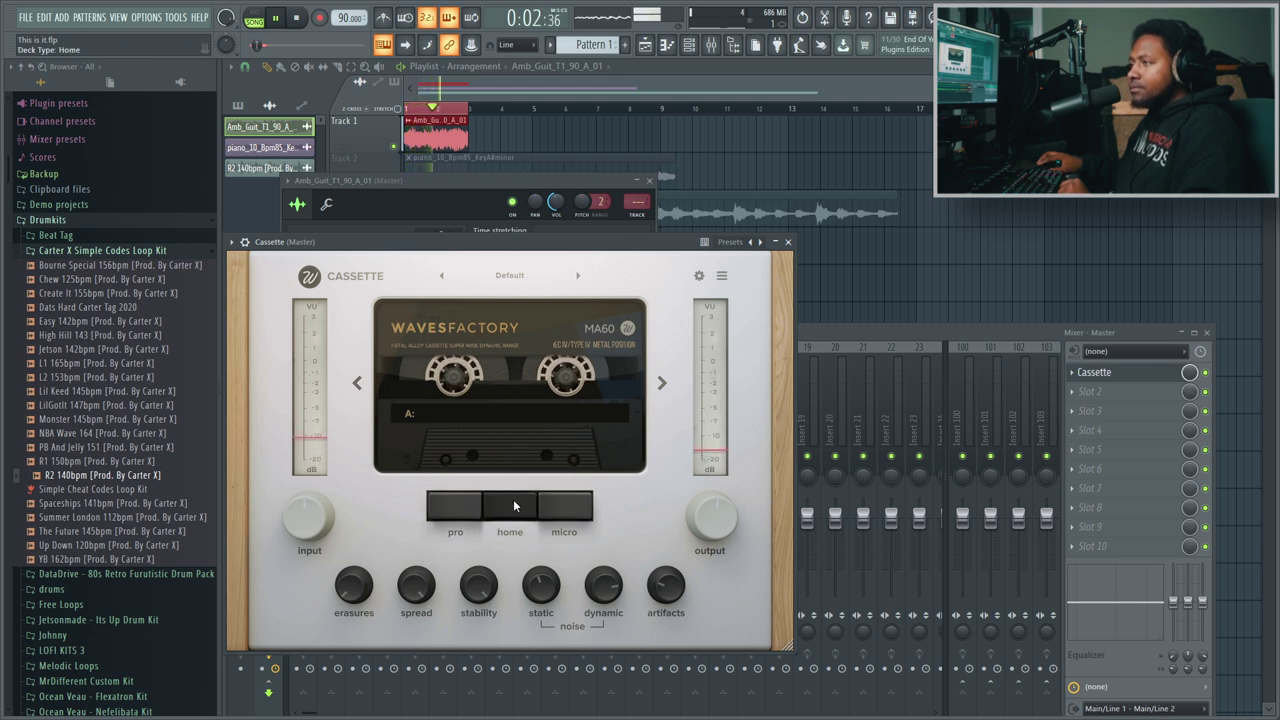
pyautogui.click(555, 510)
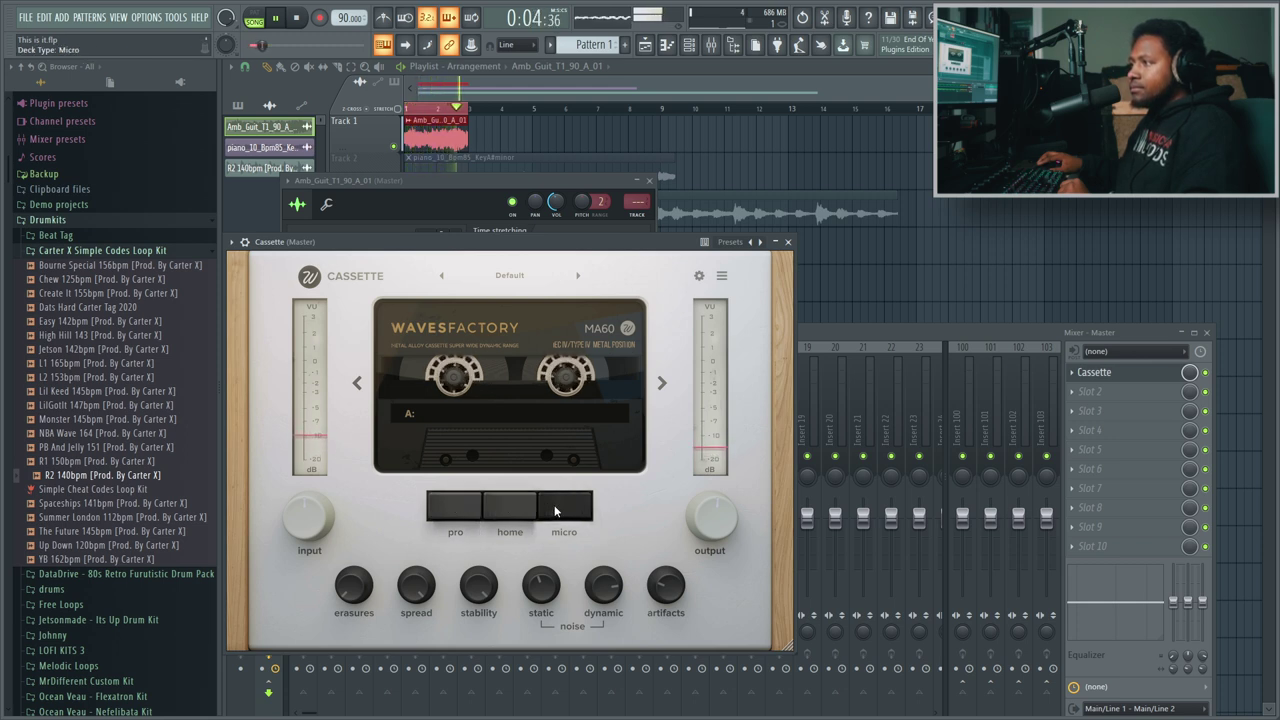
pyautogui.click(661, 382)
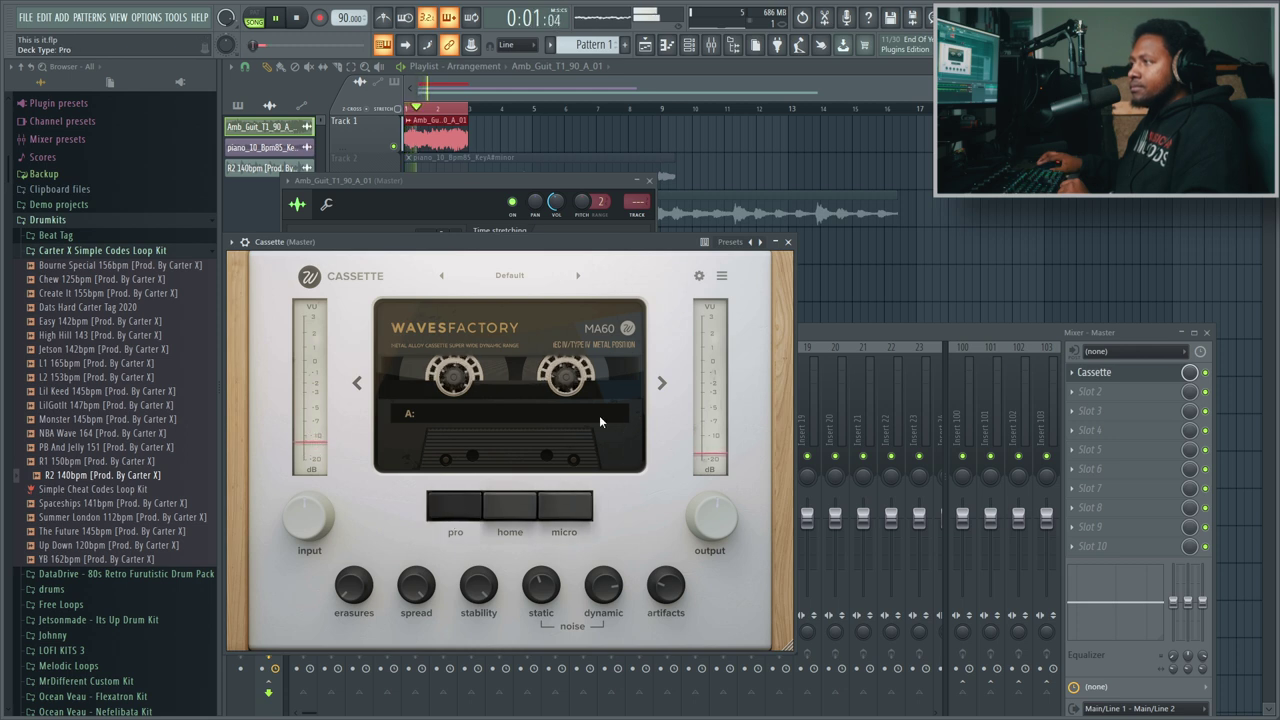
pyautogui.press('space')
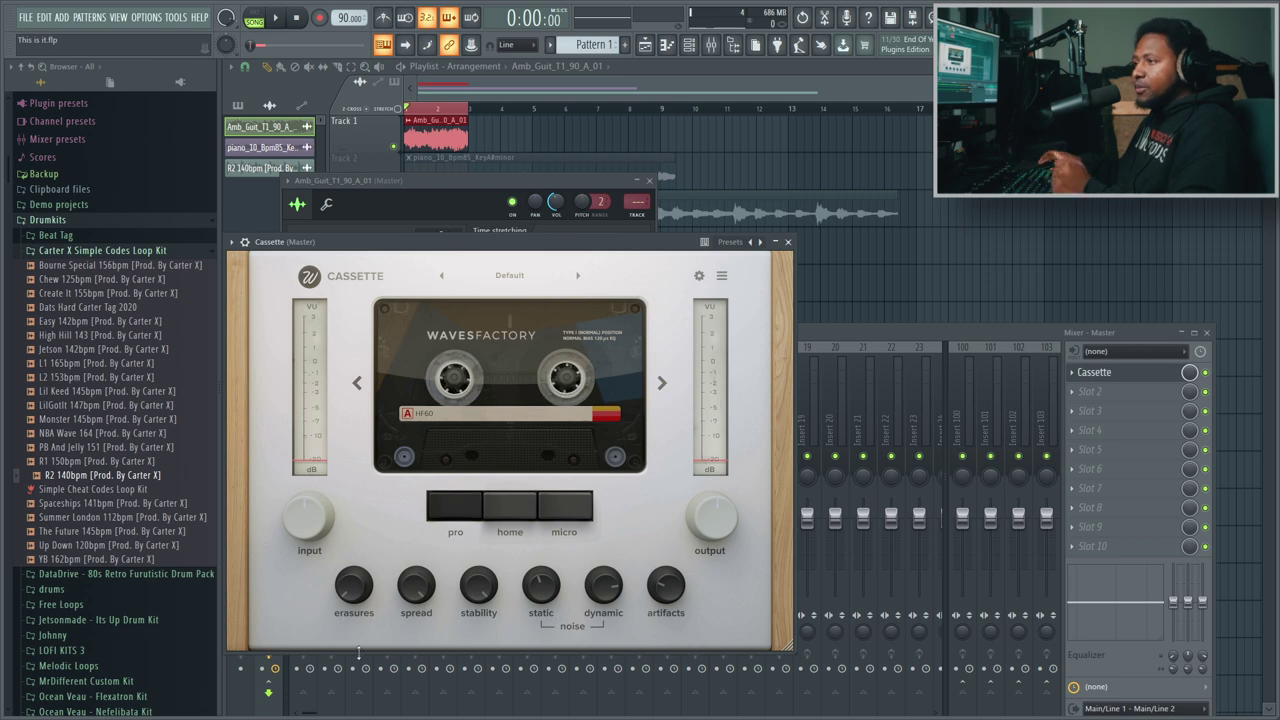
# - Turn the erasures amount down to 0.0 x, then raise it again
pyautogui.moveTo(363, 595)
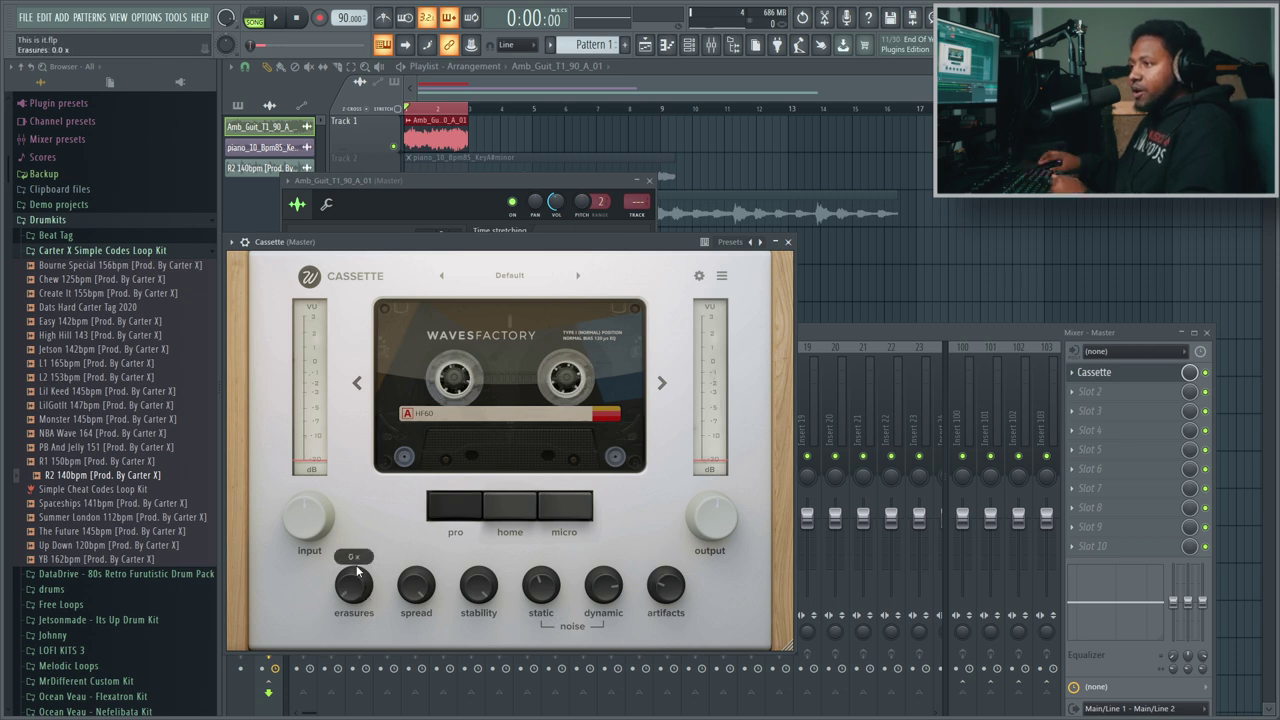
pyautogui.moveTo(374, 502); pyautogui.dragTo(365, 644)
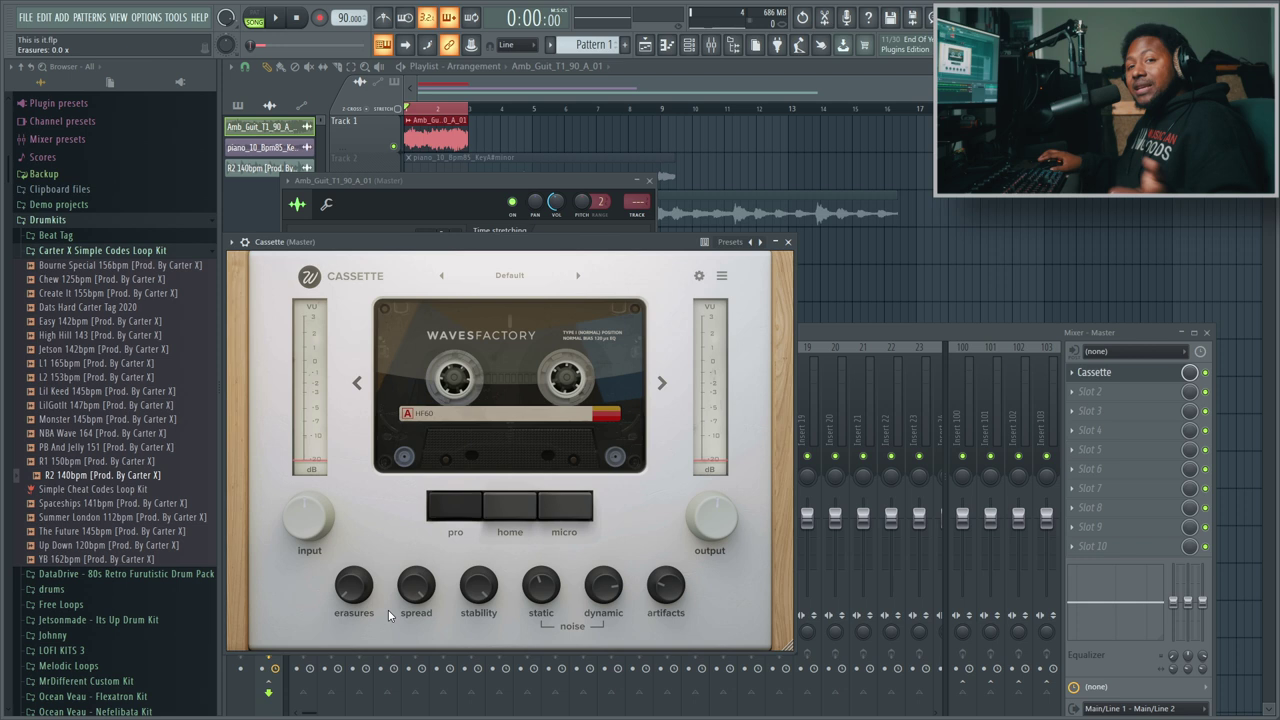
pyautogui.moveTo(365, 592)
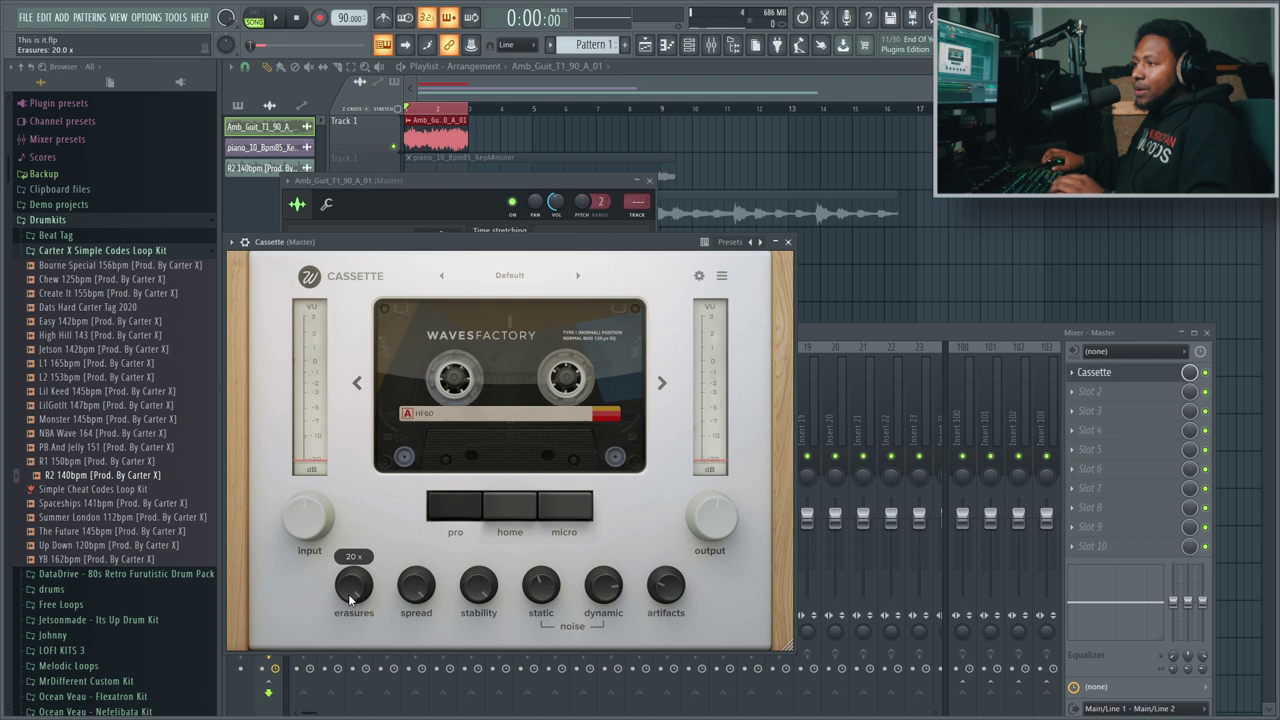
pyautogui.moveTo(353, 585); pyautogui.dragTo(358, 705)
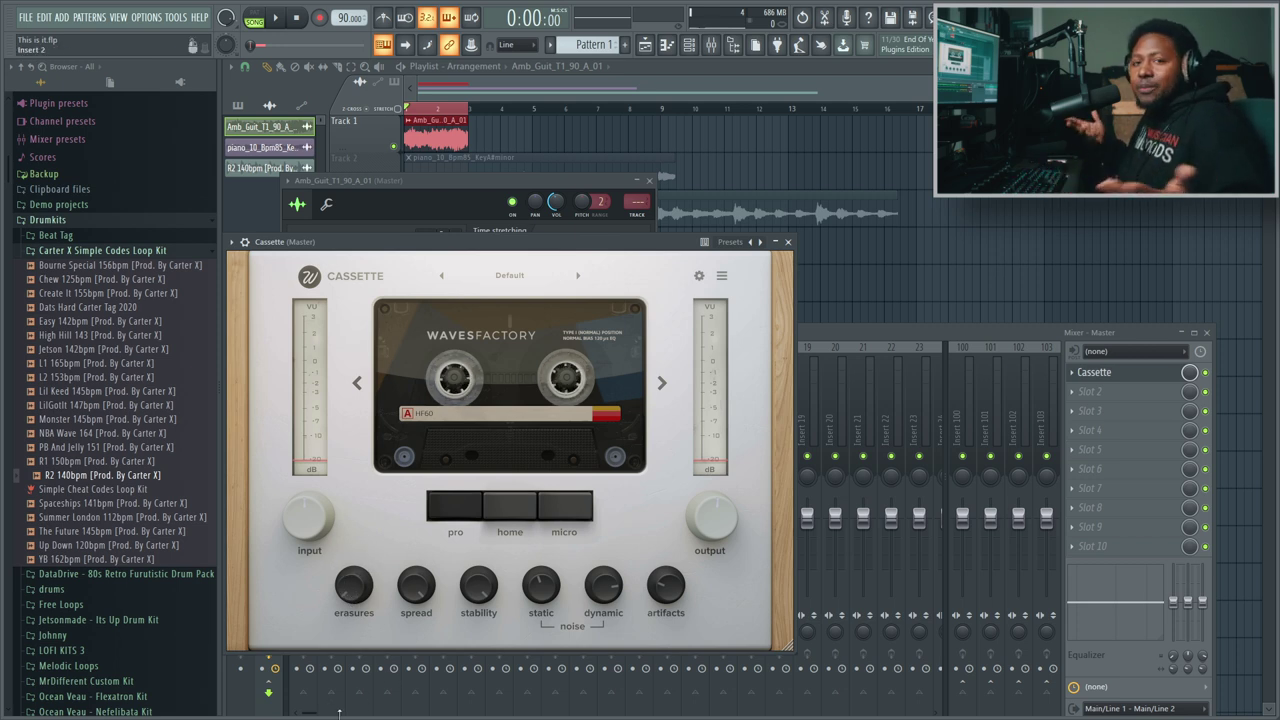
# - Drop tape stability to about 26%, then raise it to 100%
pyautogui.moveTo(412, 600)
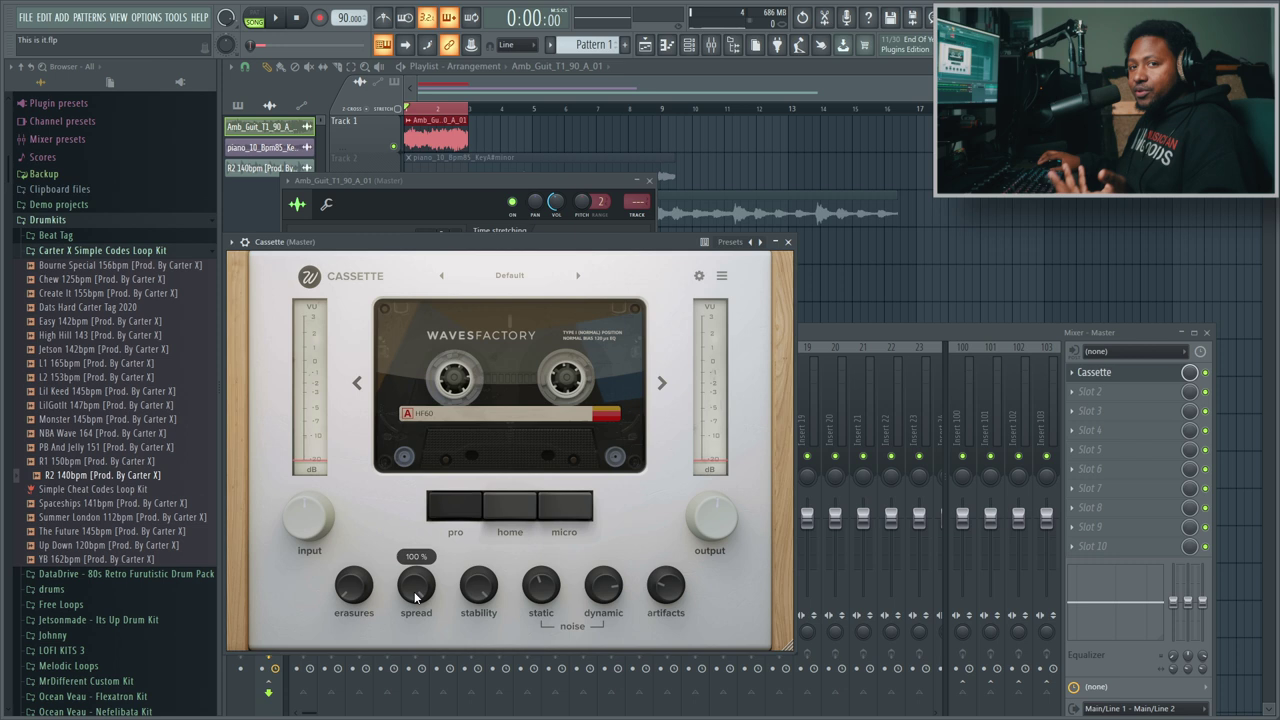
pyautogui.moveTo(490, 600)
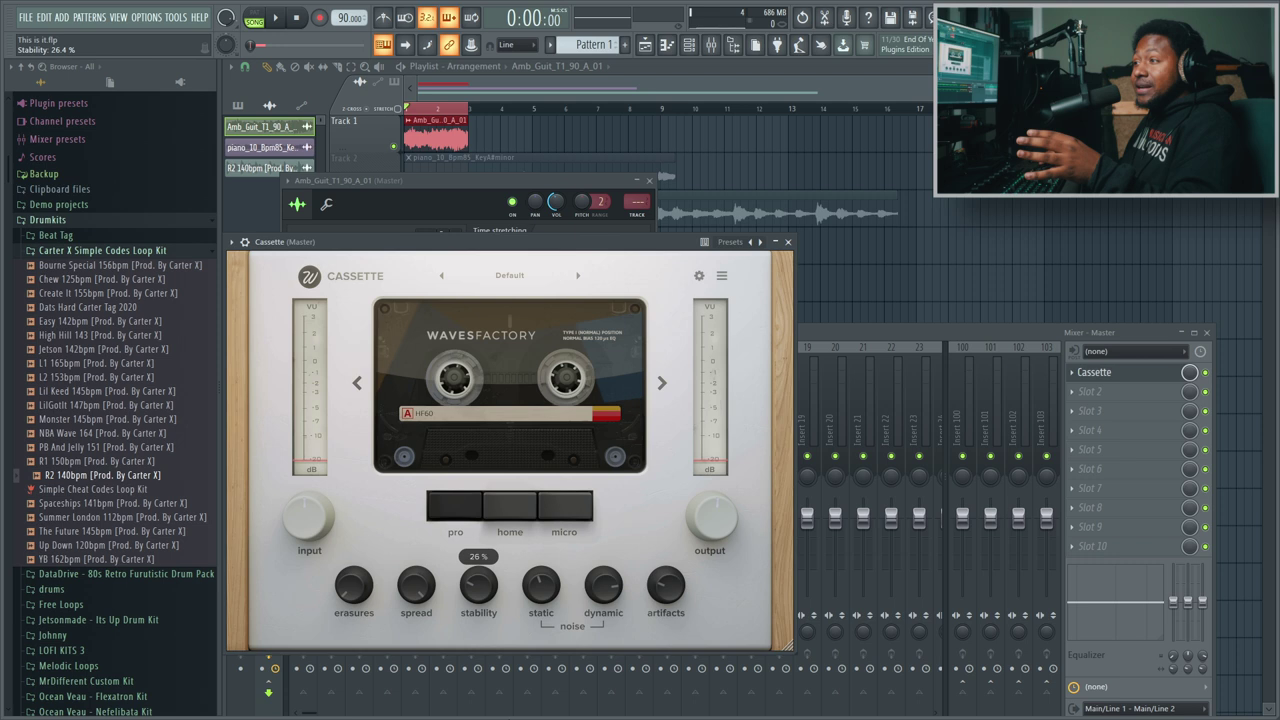
pyautogui.moveTo(478, 585); pyautogui.dragTo(495, 630)
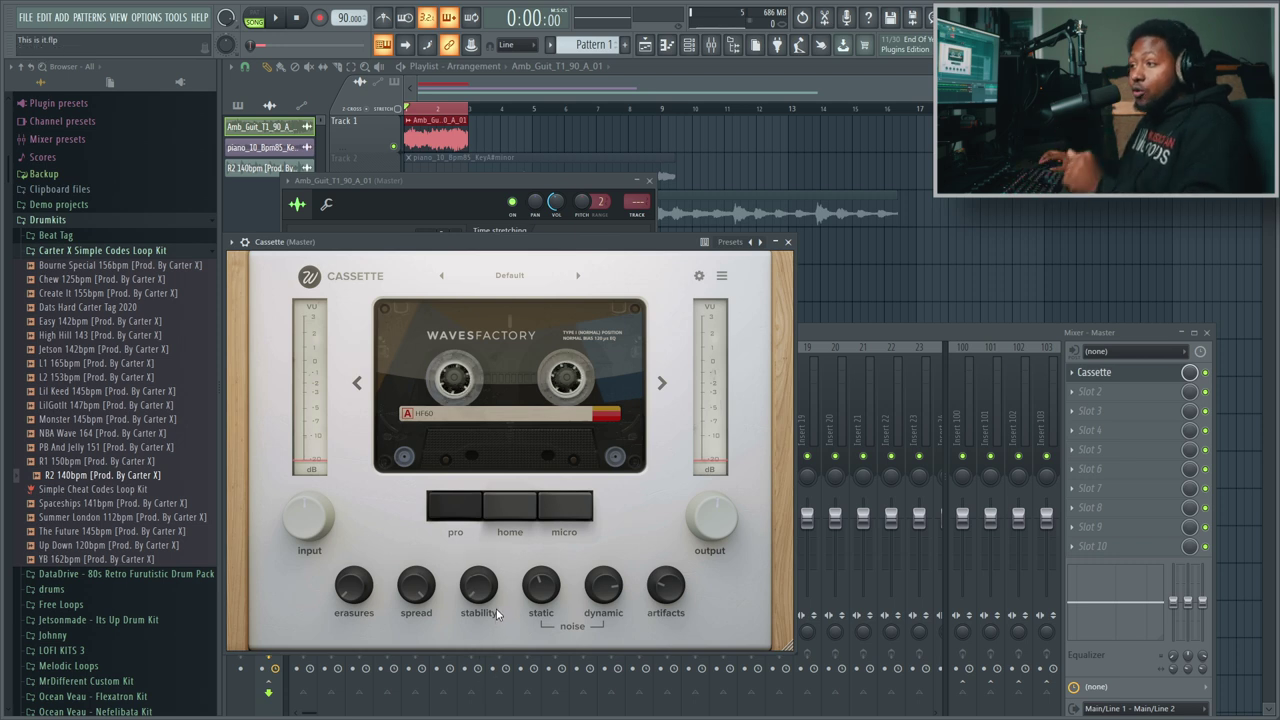
pyautogui.moveTo(487, 597)
pyautogui.moveTo(488, 478); pyautogui.dragTo(460, 396)
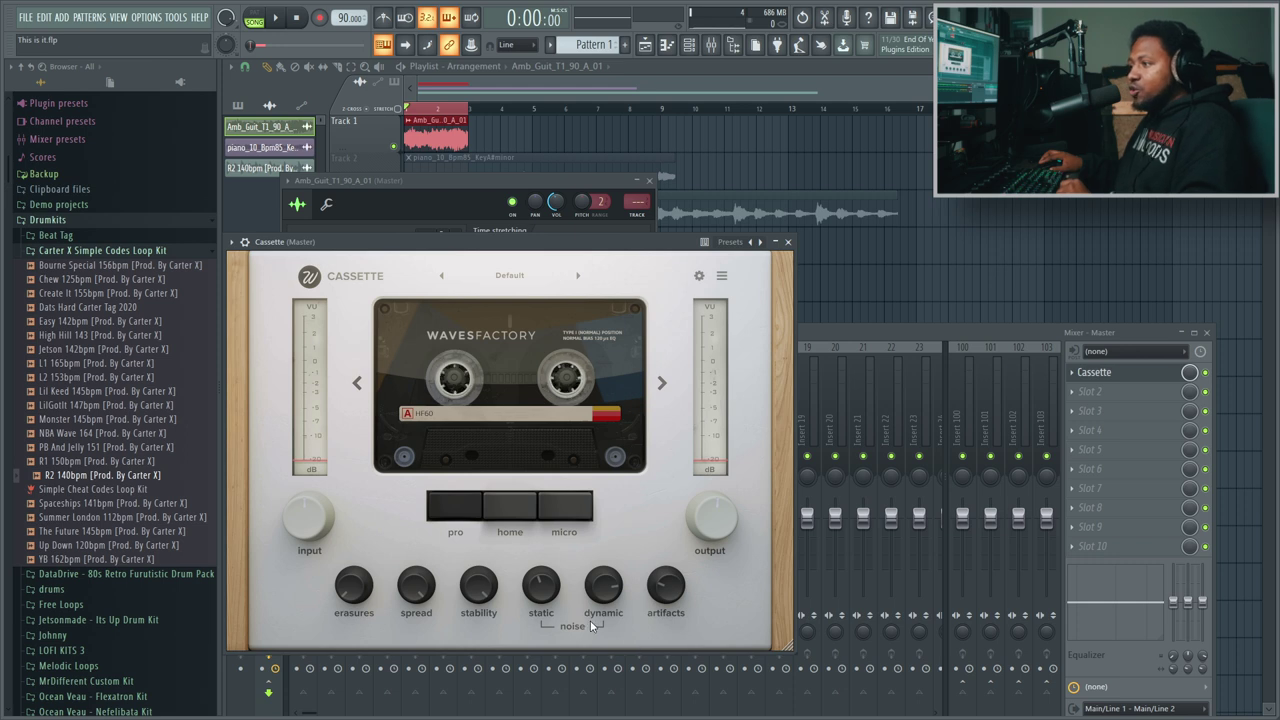
pyautogui.moveTo(538, 597)
pyautogui.moveTo(617, 603)
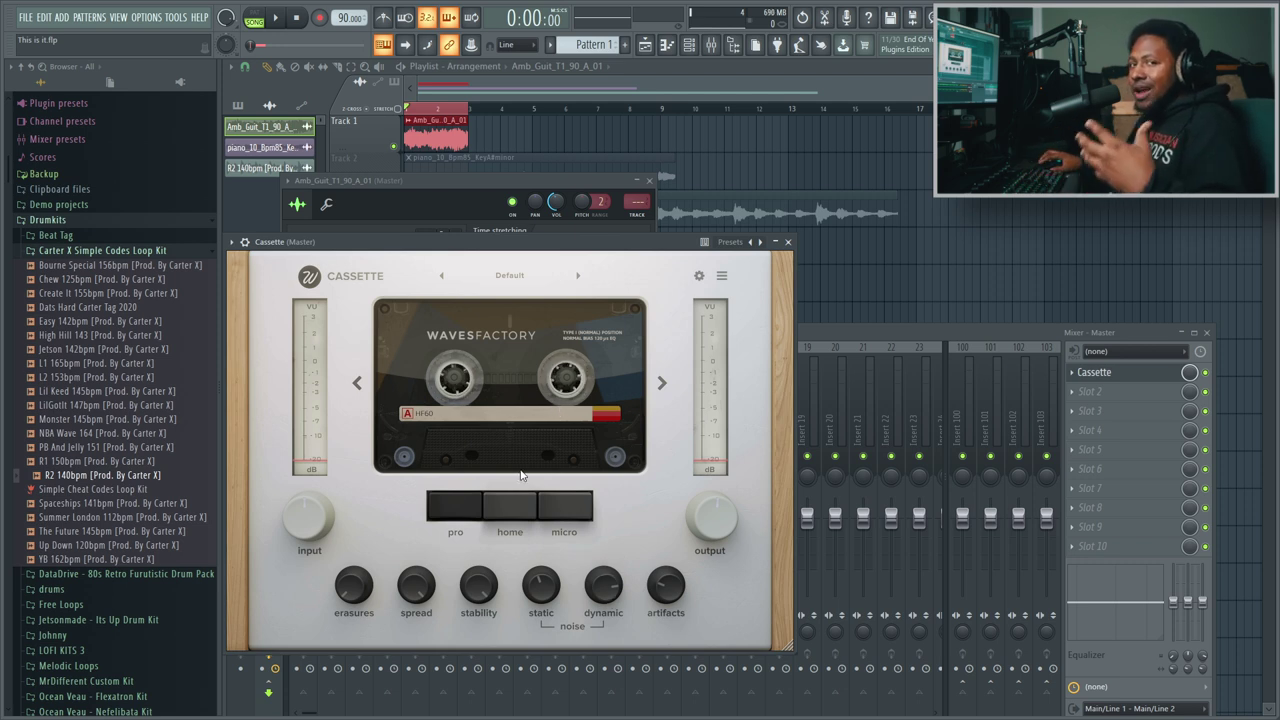
pyautogui.moveTo(664, 607)
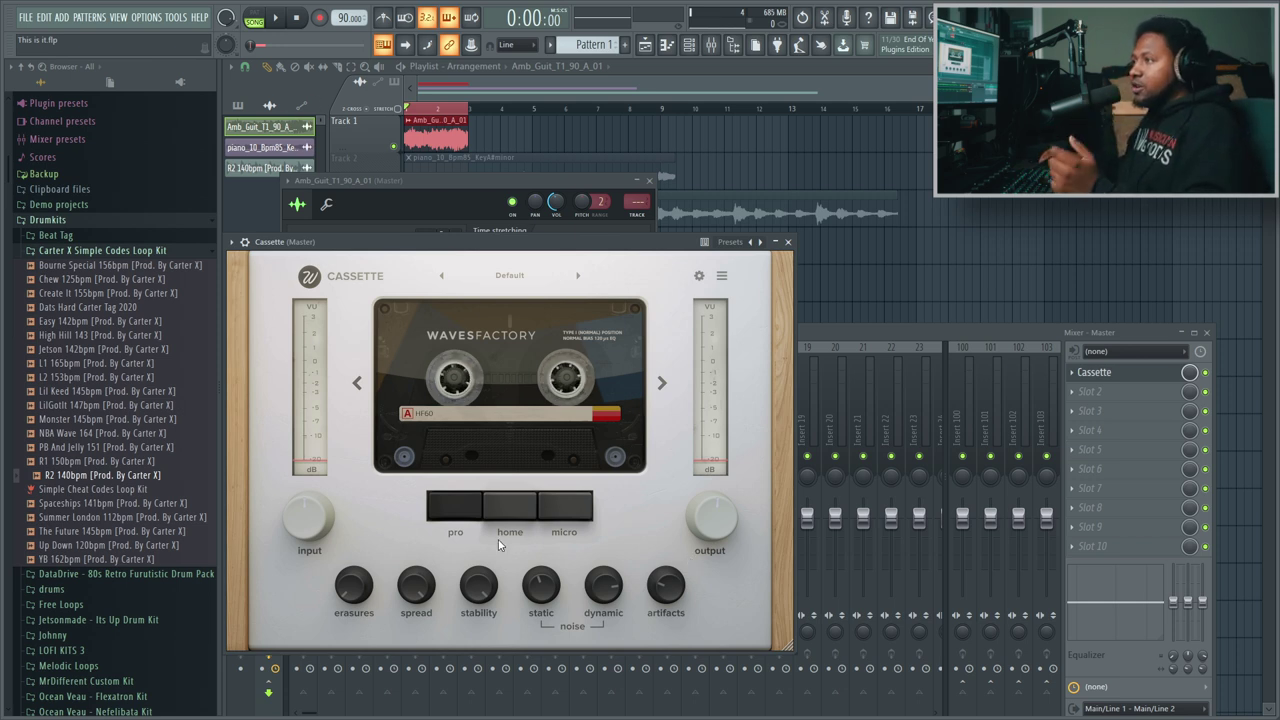
# - During playback, raise erasures to 20 x, flip through deck types, and set spread near 66.8%
pyautogui.click(277, 20)
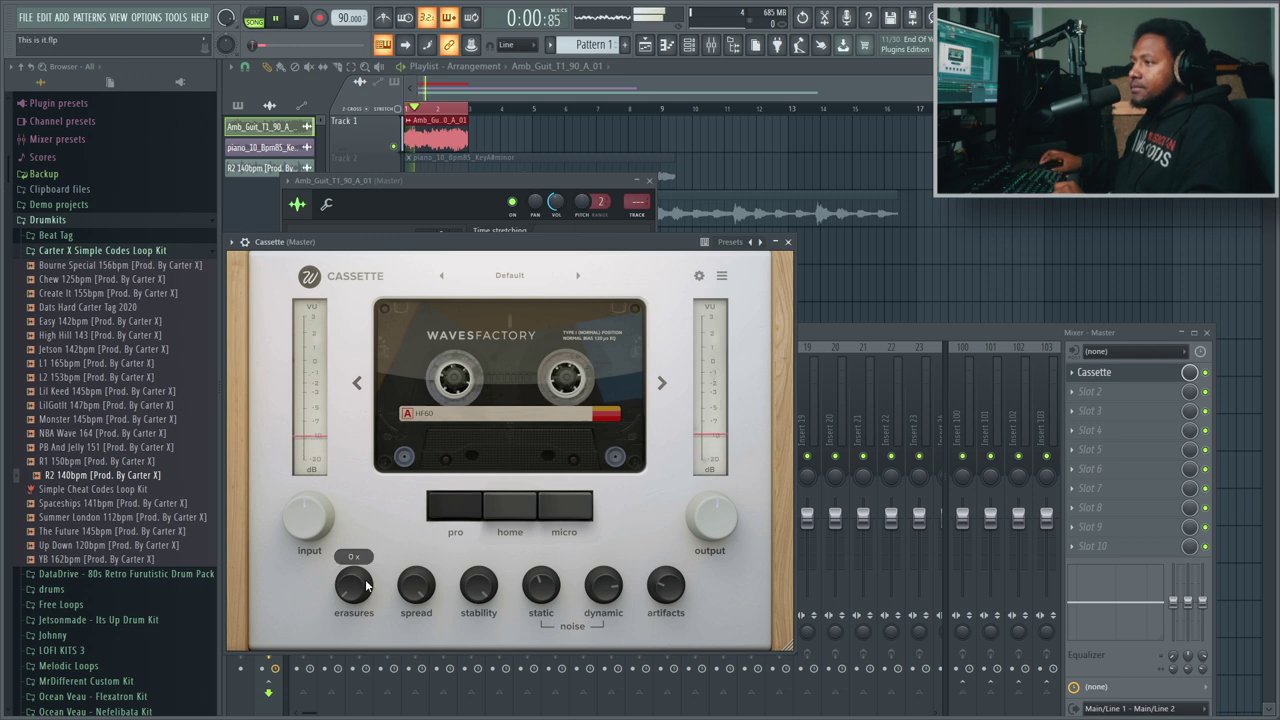
pyautogui.moveTo(352, 527)
pyautogui.mouseDown()
pyautogui.moveTo(348, 397)
pyautogui.moveTo(345, 595)
pyautogui.mouseUp()
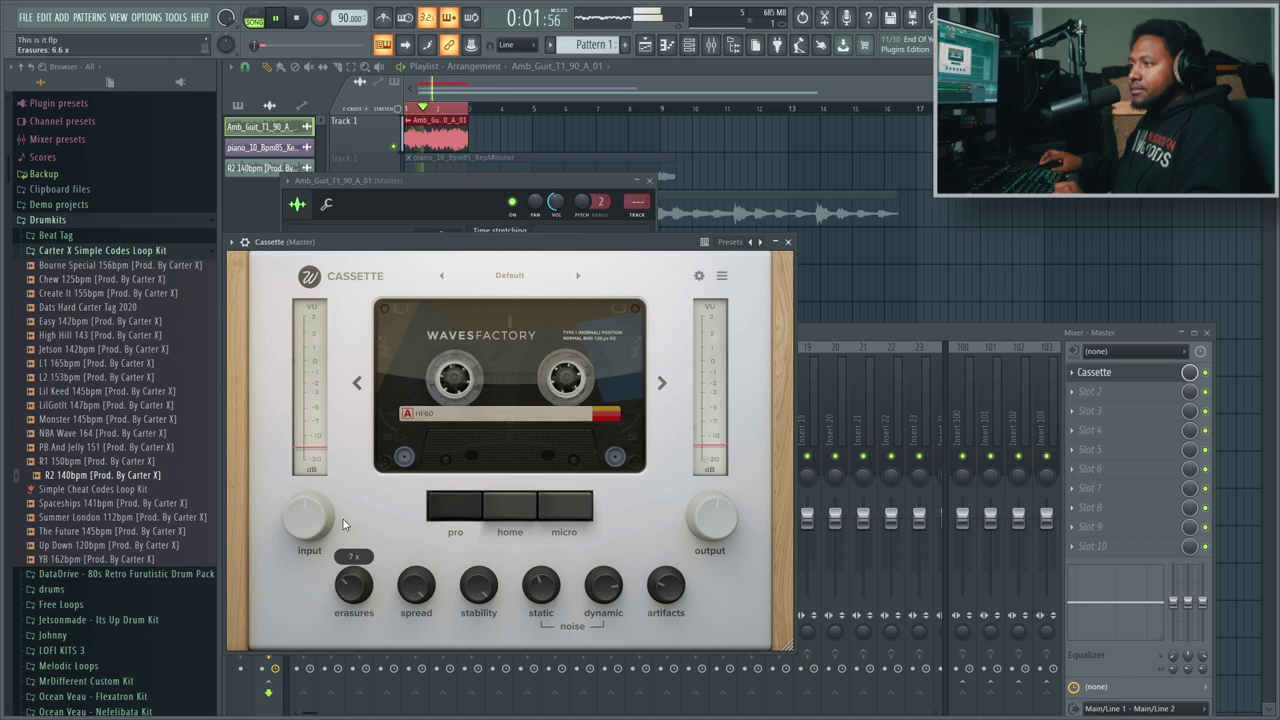
pyautogui.click(498, 508)
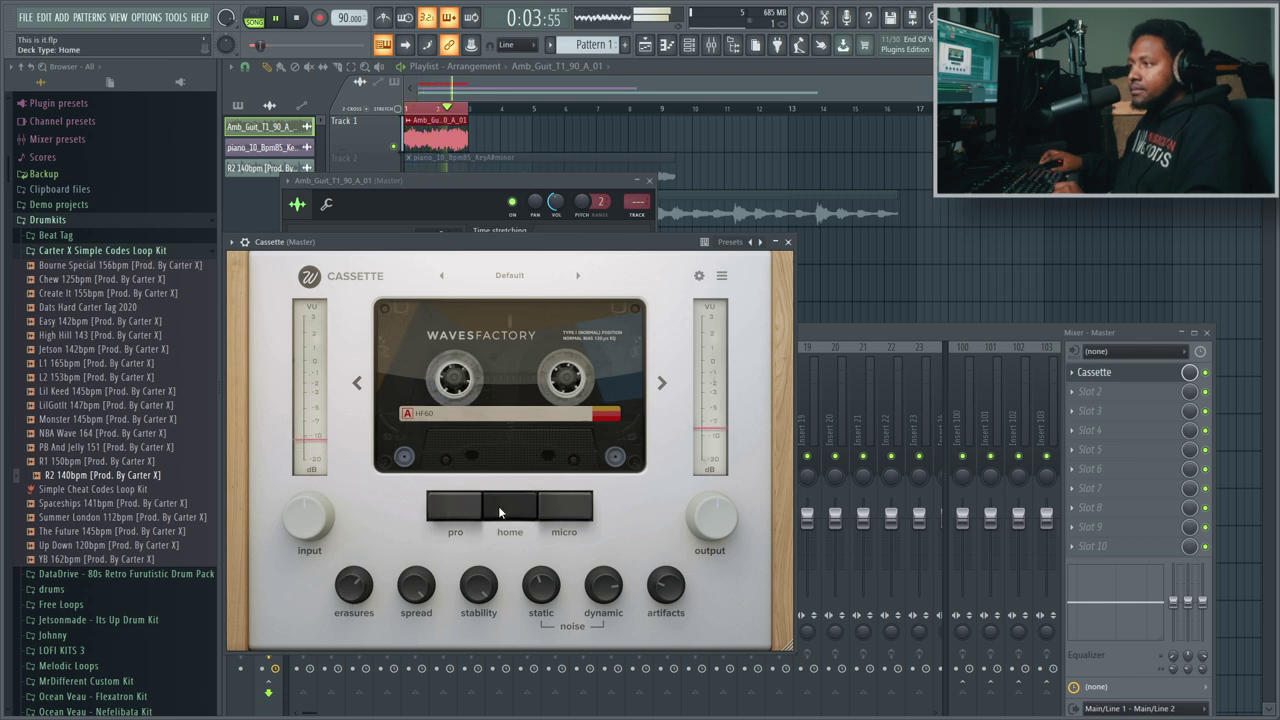
pyautogui.click(564, 507)
pyautogui.click(455, 507)
pyautogui.moveTo(416, 585); pyautogui.dragTo(404, 521)
# - Lower tape stability to 27.2%, then all the way to 0 %, and trim the noise
pyautogui.moveTo(488, 589)
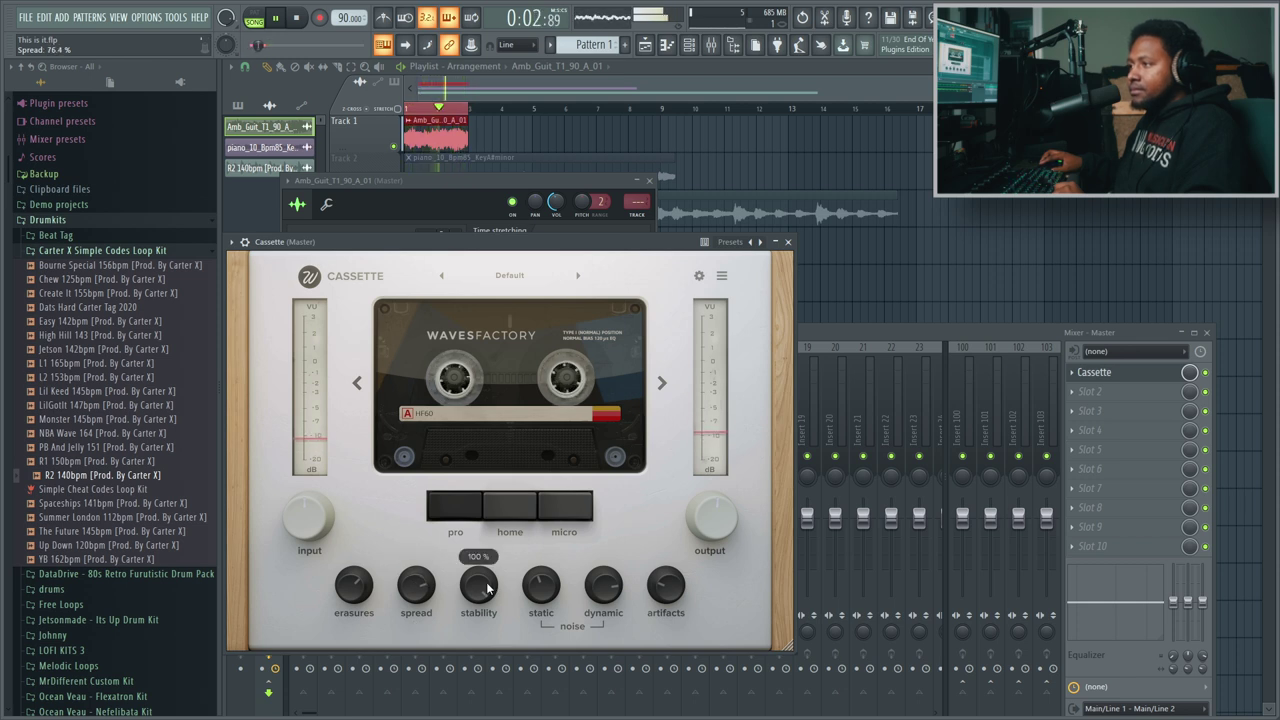
pyautogui.moveTo(484, 583); pyautogui.dragTo(494, 653)
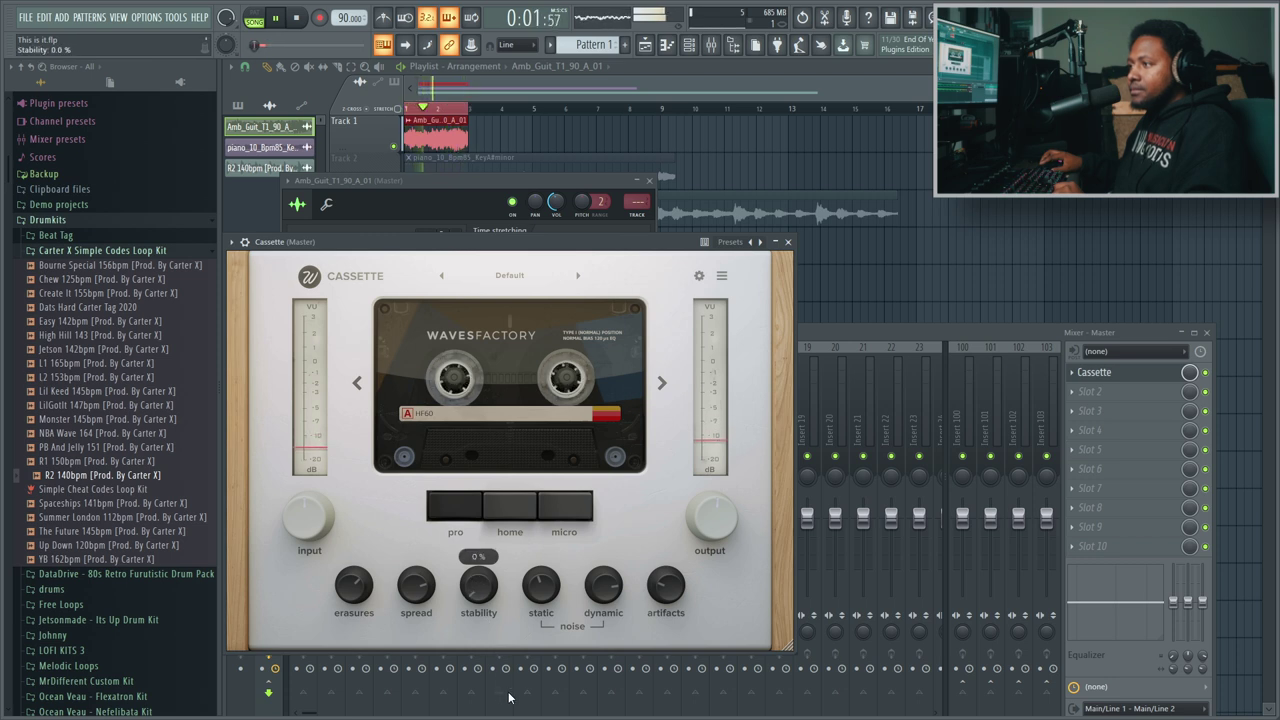
pyautogui.click(510, 515)
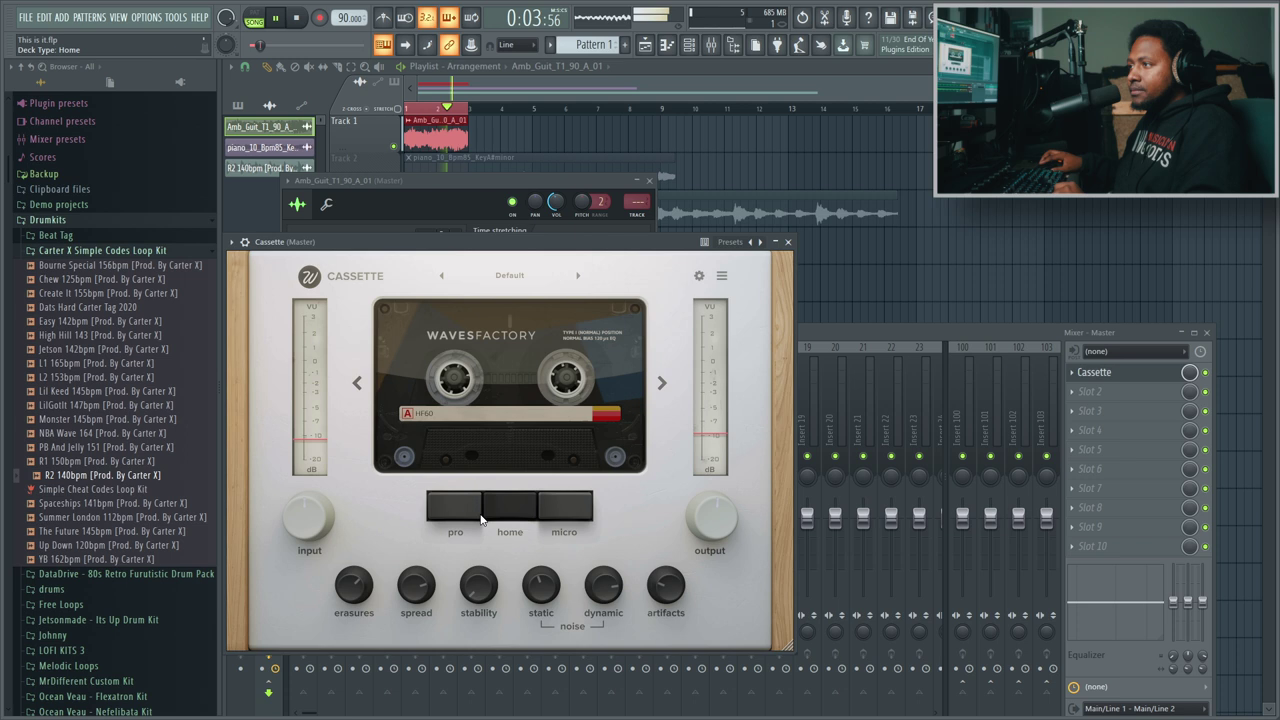
pyautogui.moveTo(479, 586); pyautogui.dragTo(484, 601)
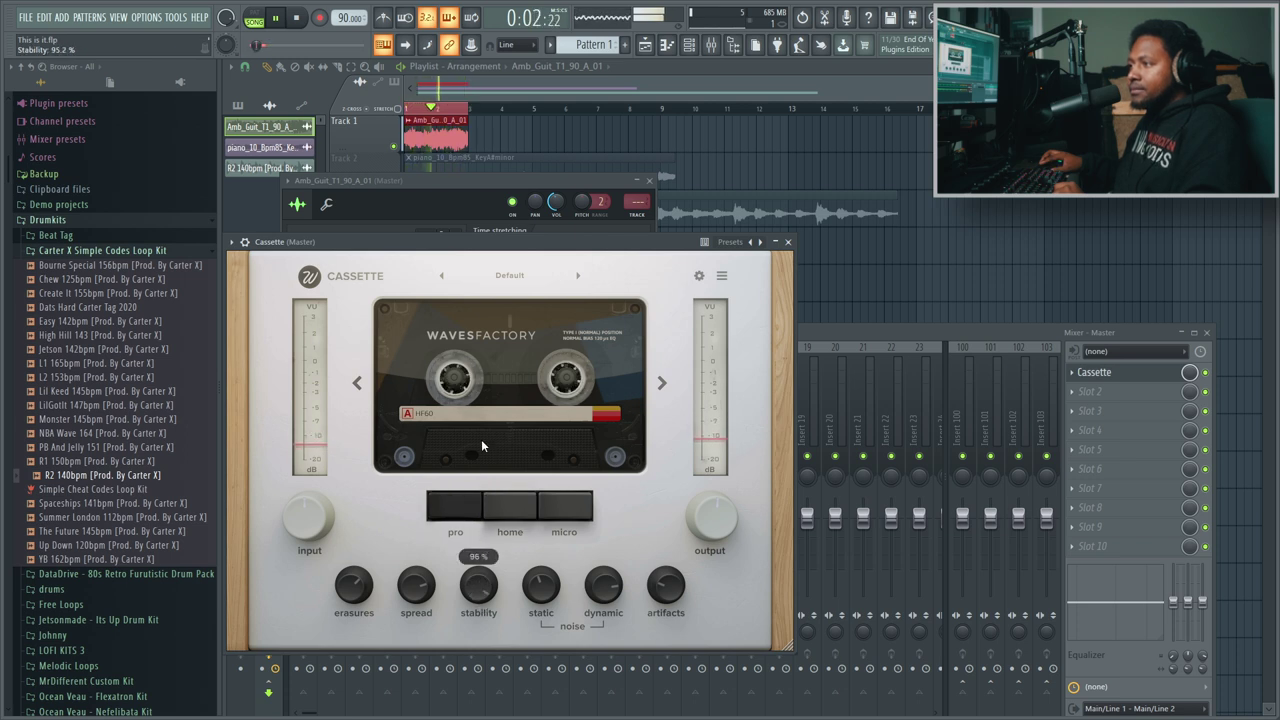
pyautogui.moveTo(481, 446); pyautogui.dragTo(484, 624)
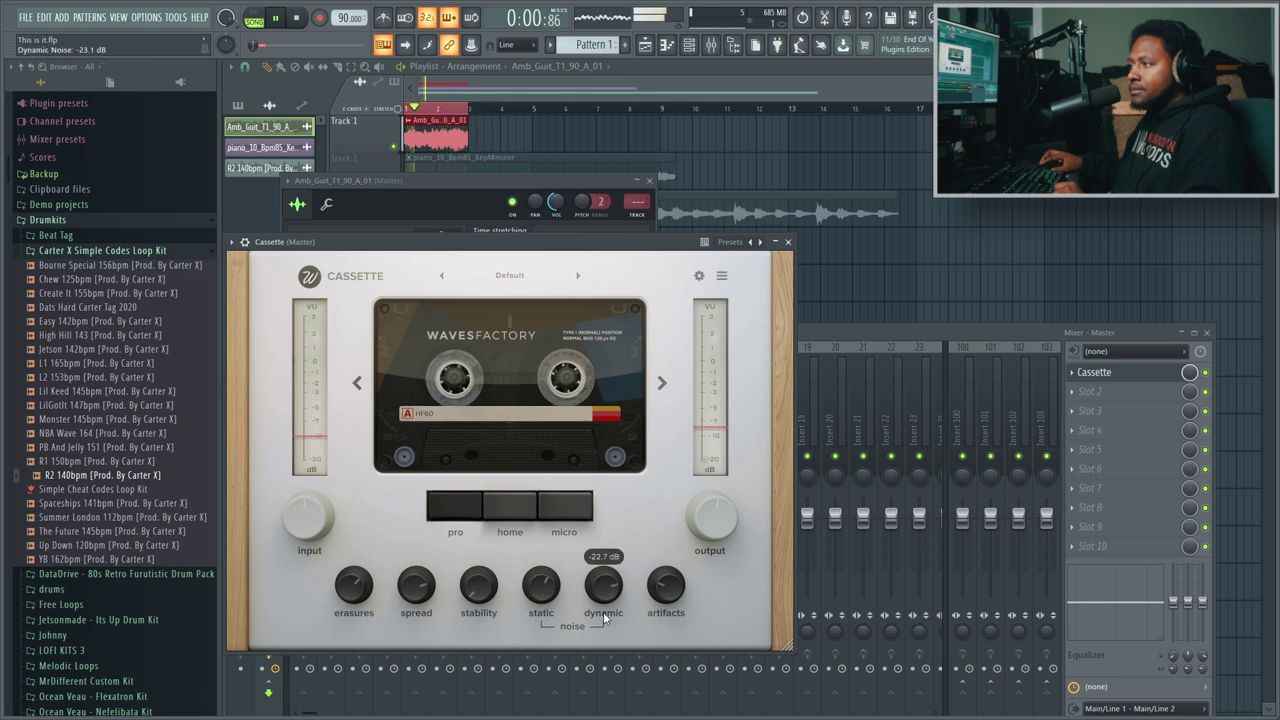
pyautogui.scroll(-5, 604, 617)
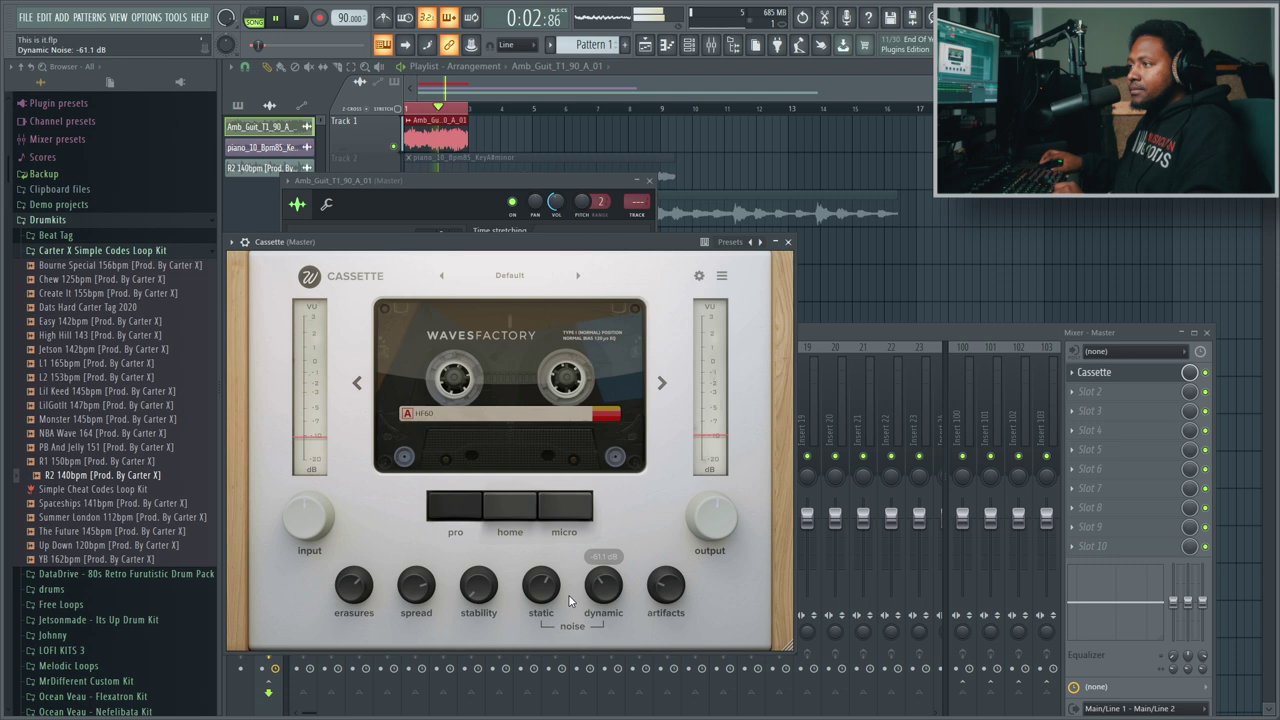
pyautogui.scroll(-2, 538, 580)
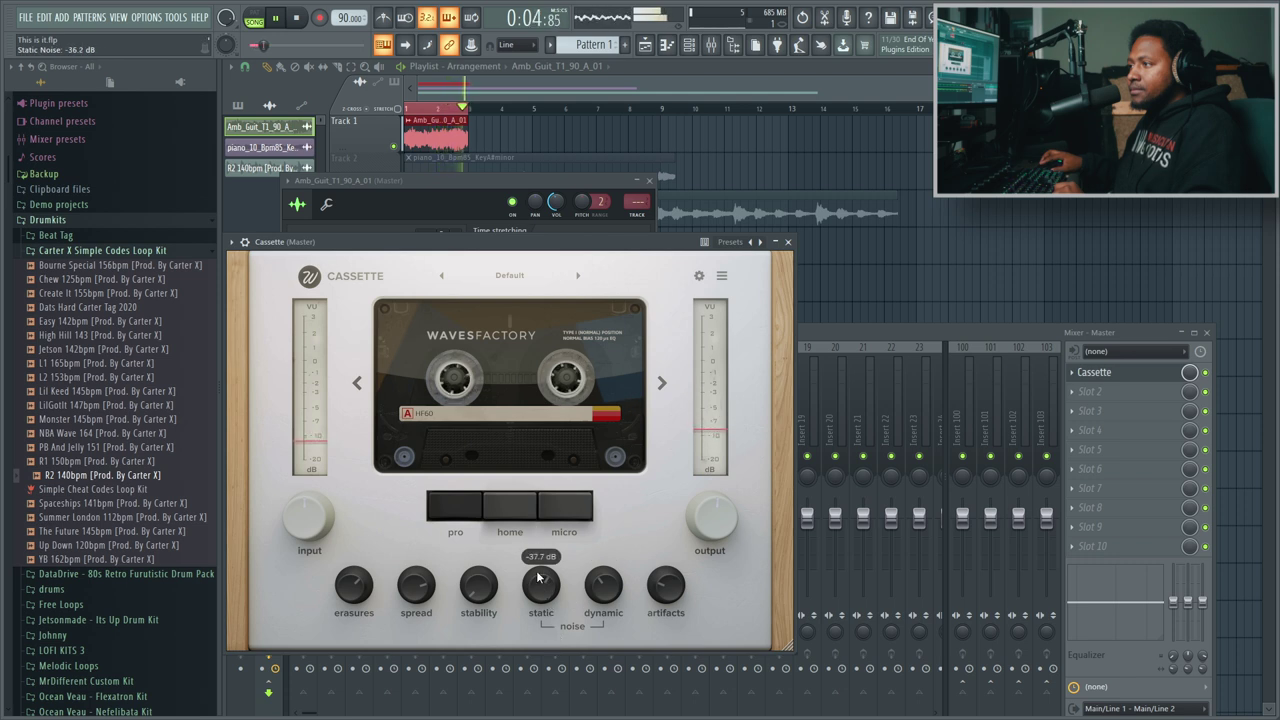
pyautogui.scroll(2, 539, 575)
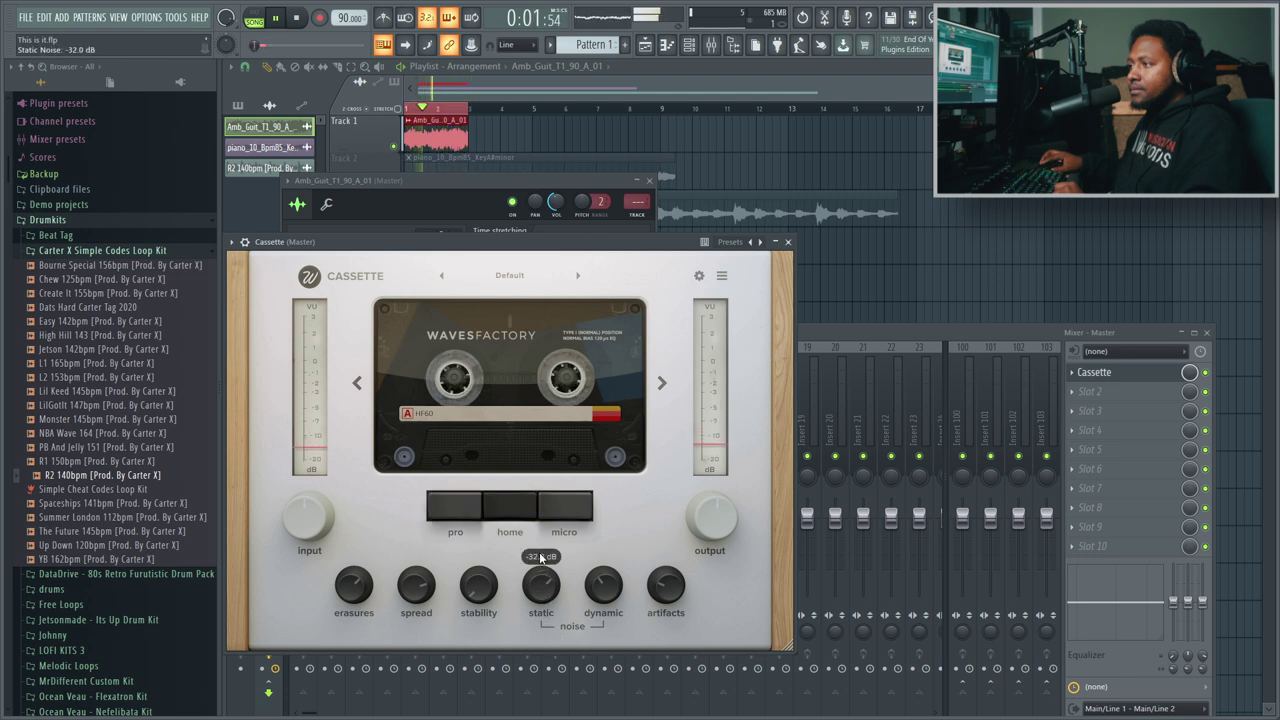
# - Run the FeCr 90 and MA60 tapes through pro, home and micro decks, returning to HF60
pyautogui.click(562, 507)
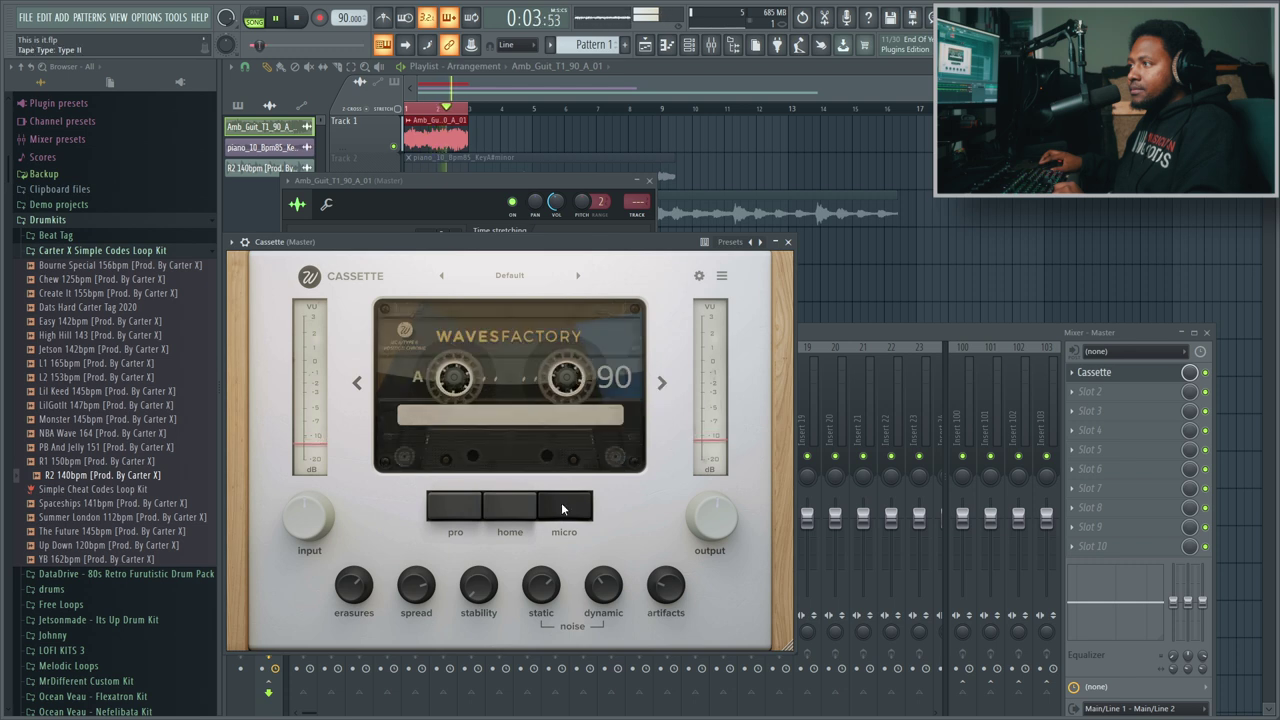
pyautogui.click(468, 506)
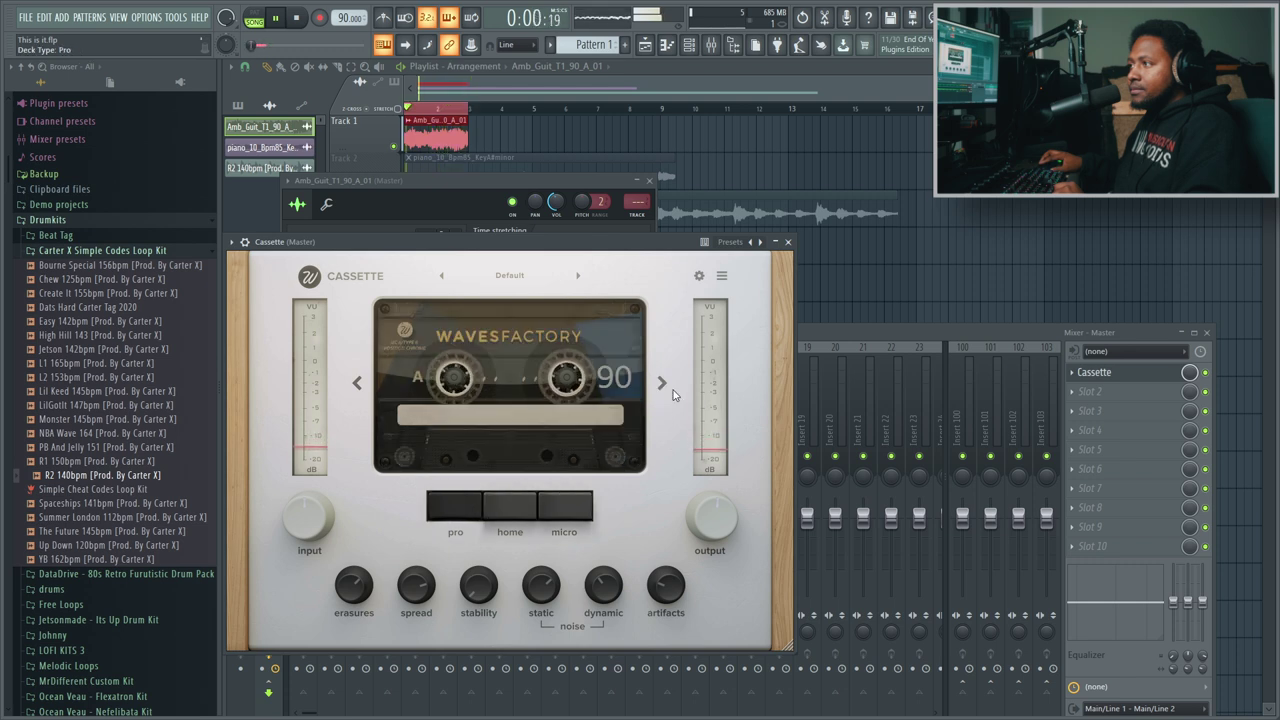
pyautogui.click(661, 383)
pyautogui.click(553, 510)
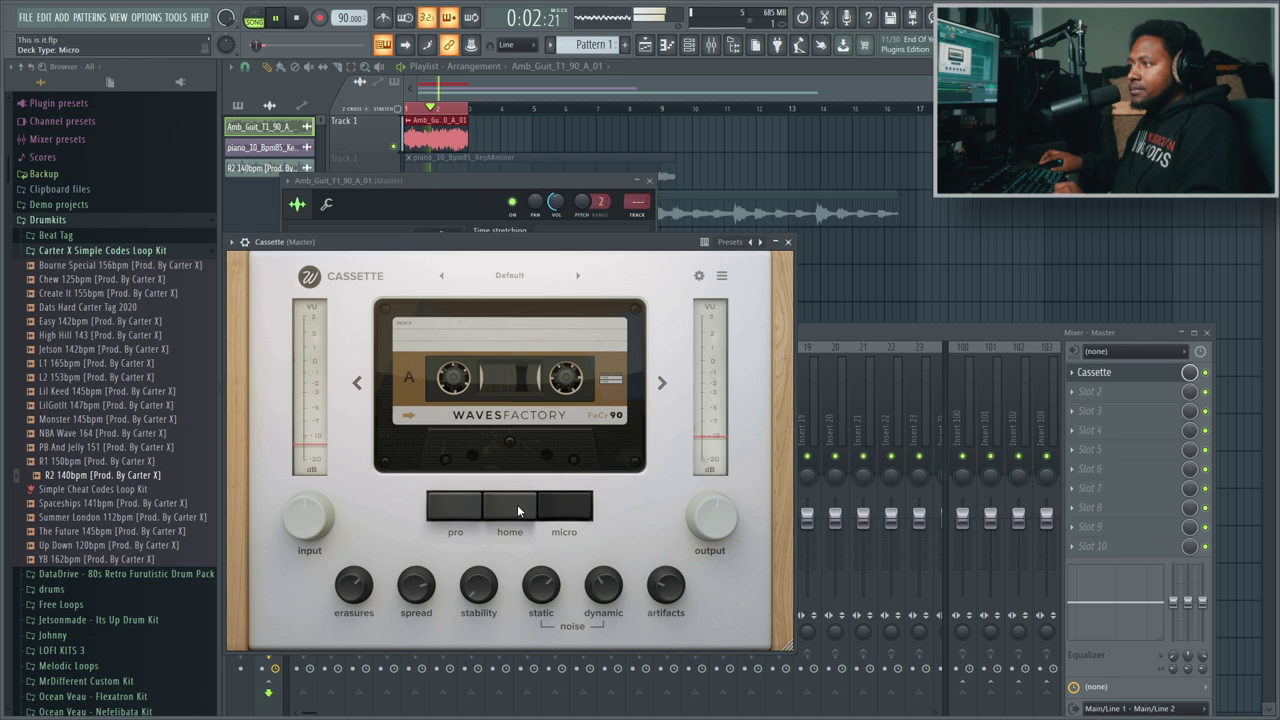
pyautogui.click(518, 511)
pyautogui.click(479, 506)
pyautogui.click(661, 383)
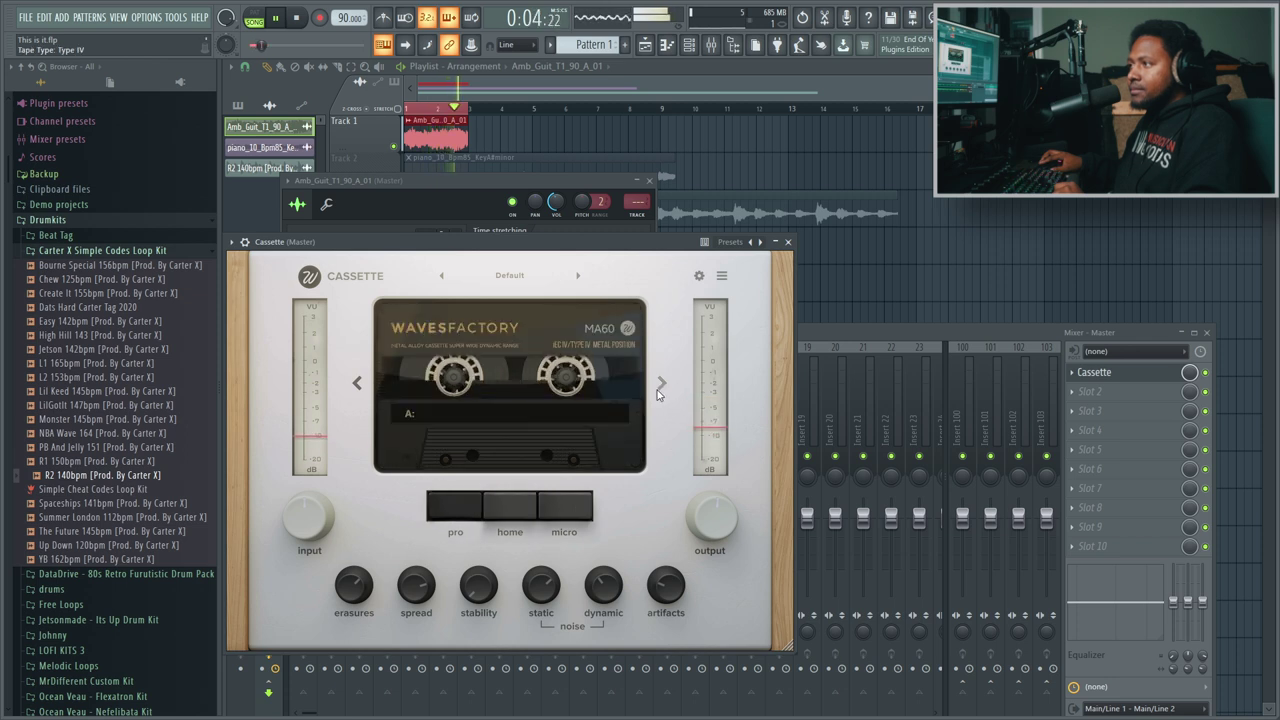
pyautogui.click(505, 505)
pyautogui.click(564, 507)
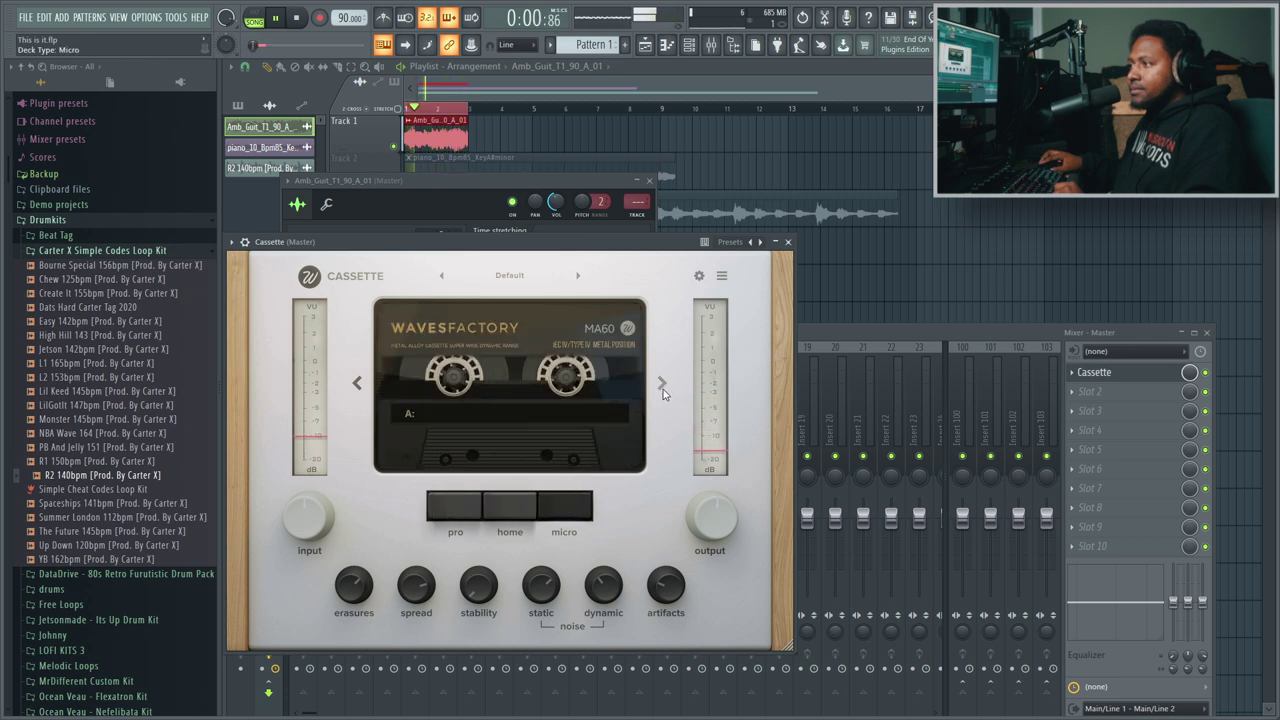
pyautogui.click(663, 389)
# - Push artifacts to 100%, ease it to about 43%, and lower static noise to -47.7 dB
pyautogui.moveTo(543, 605)
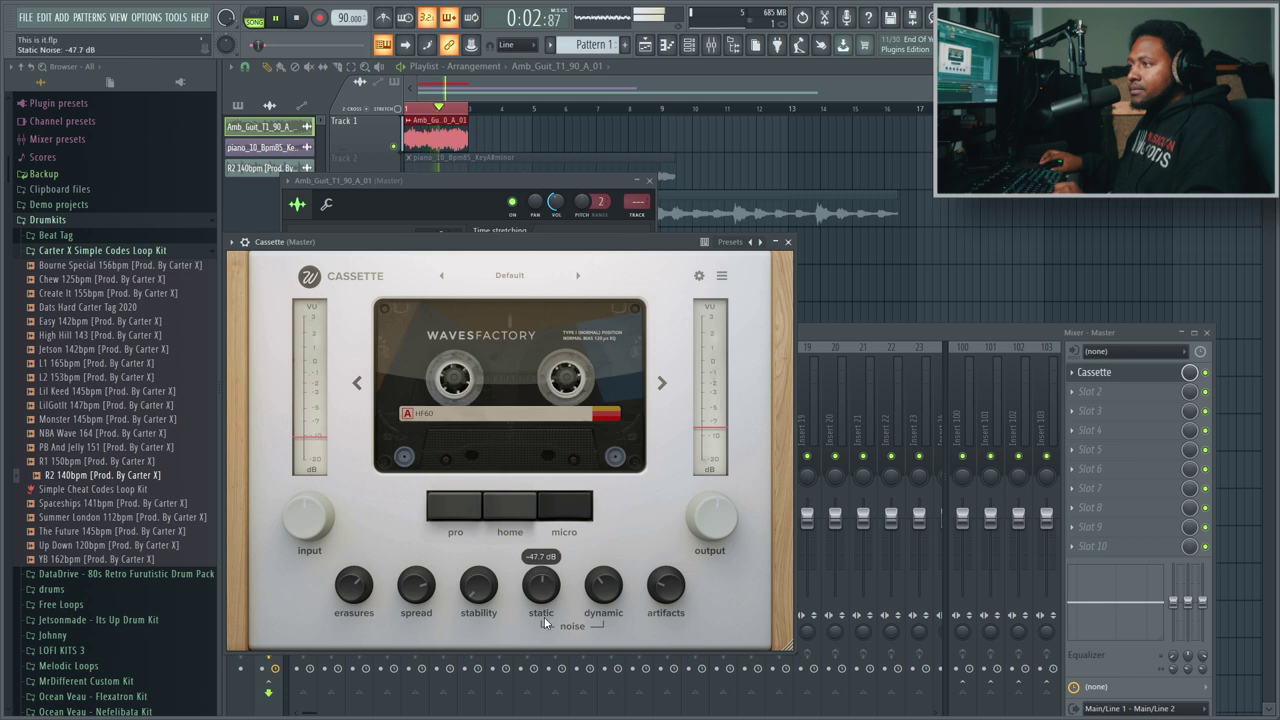
pyautogui.moveTo(665, 585); pyautogui.dragTo(665, 450)
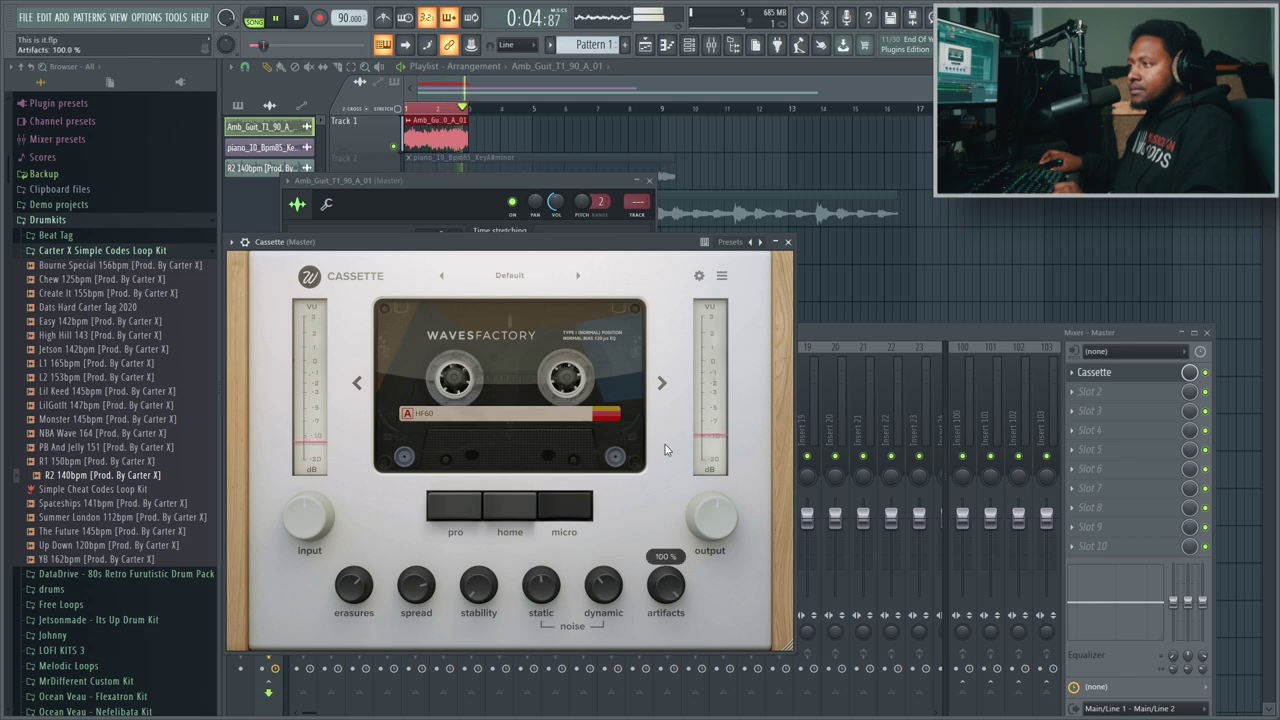
pyautogui.click(455, 505)
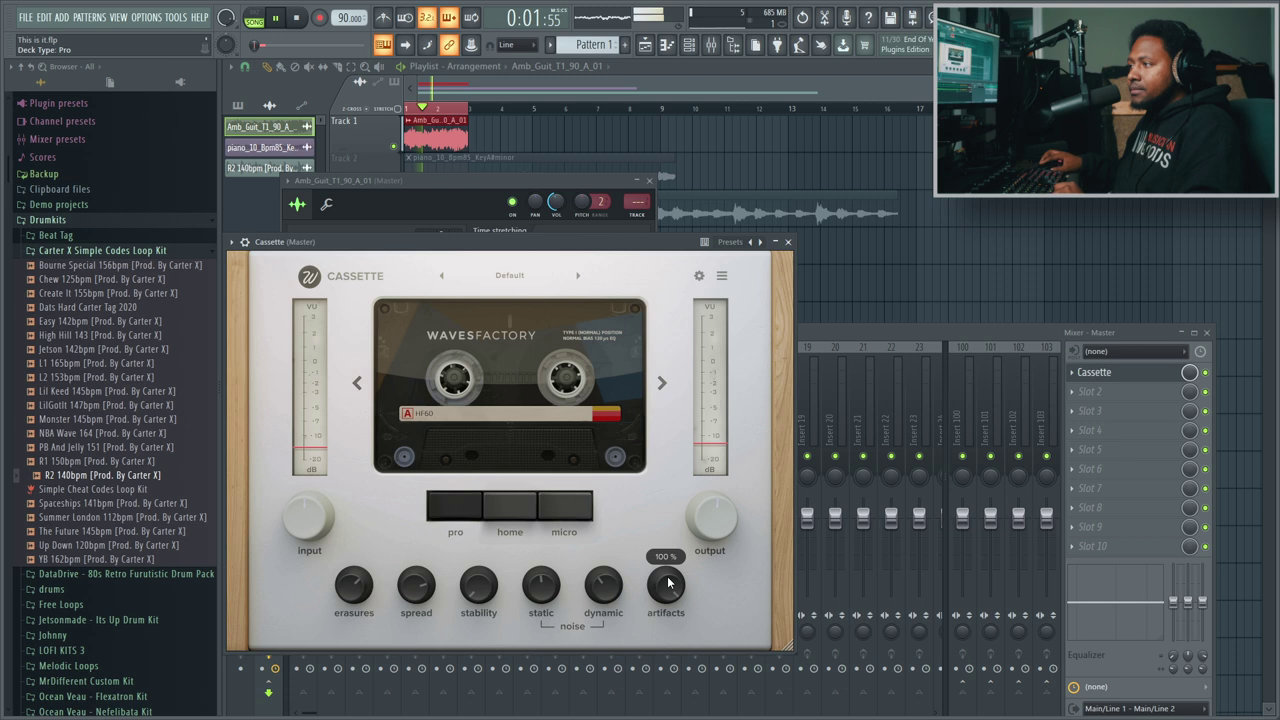
pyautogui.moveTo(668, 583)
pyautogui.mouseDown()
pyautogui.moveTo(680, 691)
pyautogui.moveTo(663, 567)
pyautogui.mouseUp()
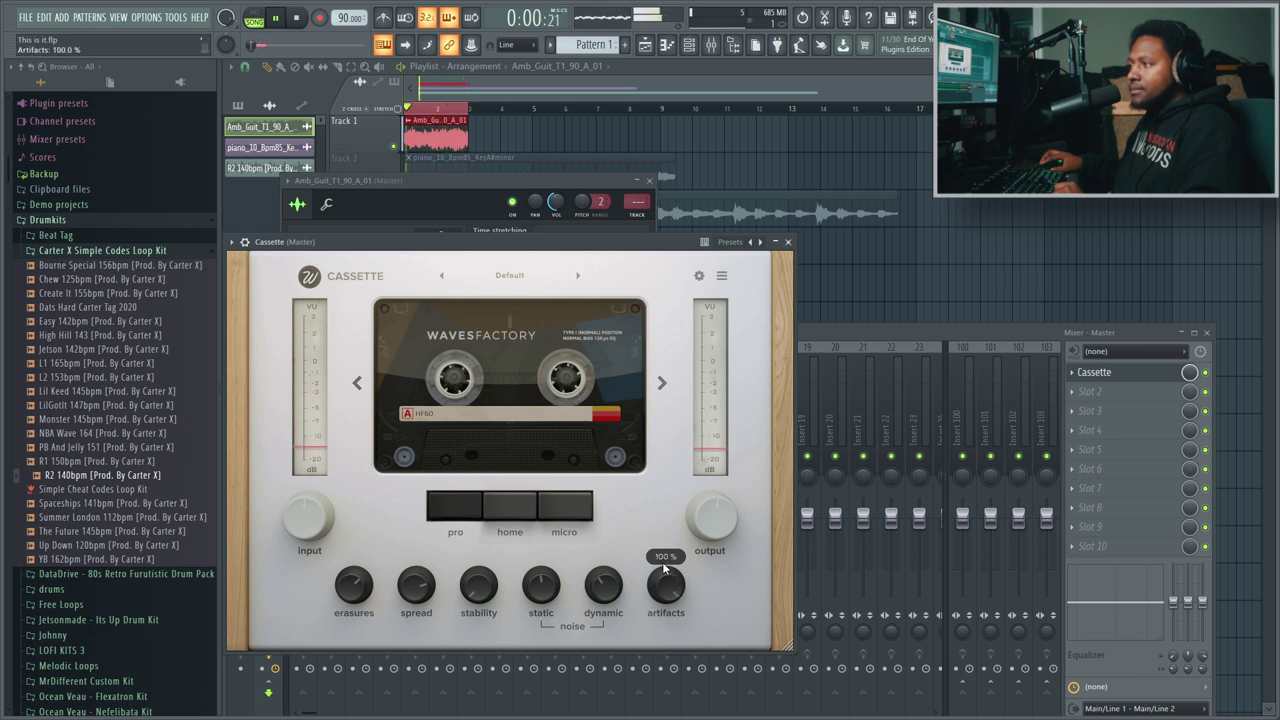
pyautogui.click(510, 505)
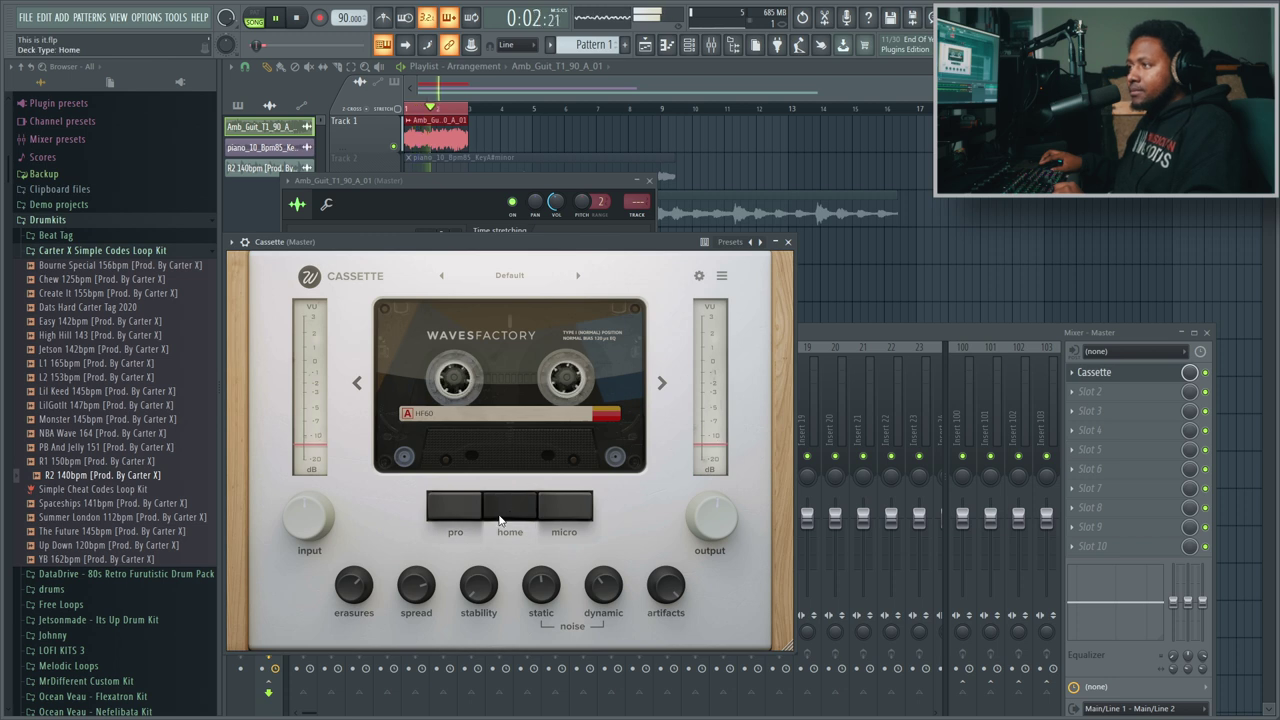
pyautogui.scroll(-1, 493, 522)
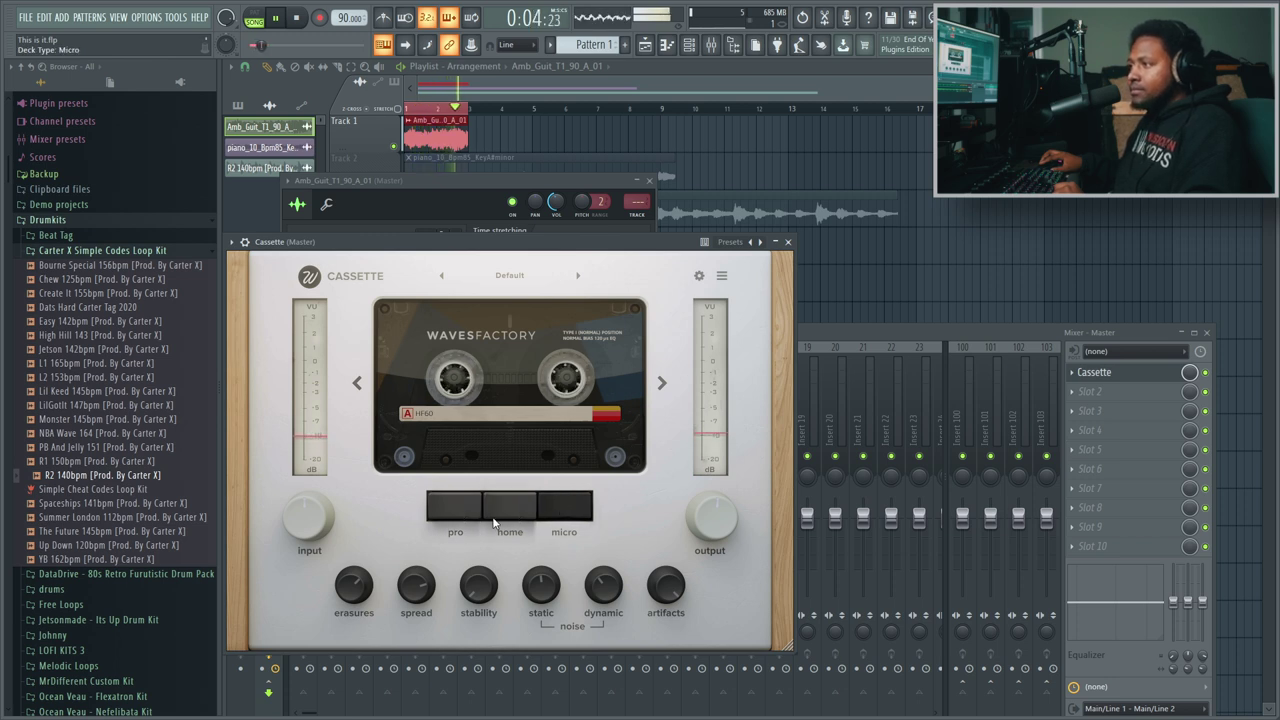
pyautogui.scroll(-1, 493, 522)
# - Stop playback, solo Track 2, restart the song, and open the master's Cassette plugin
pyautogui.click(297, 18)
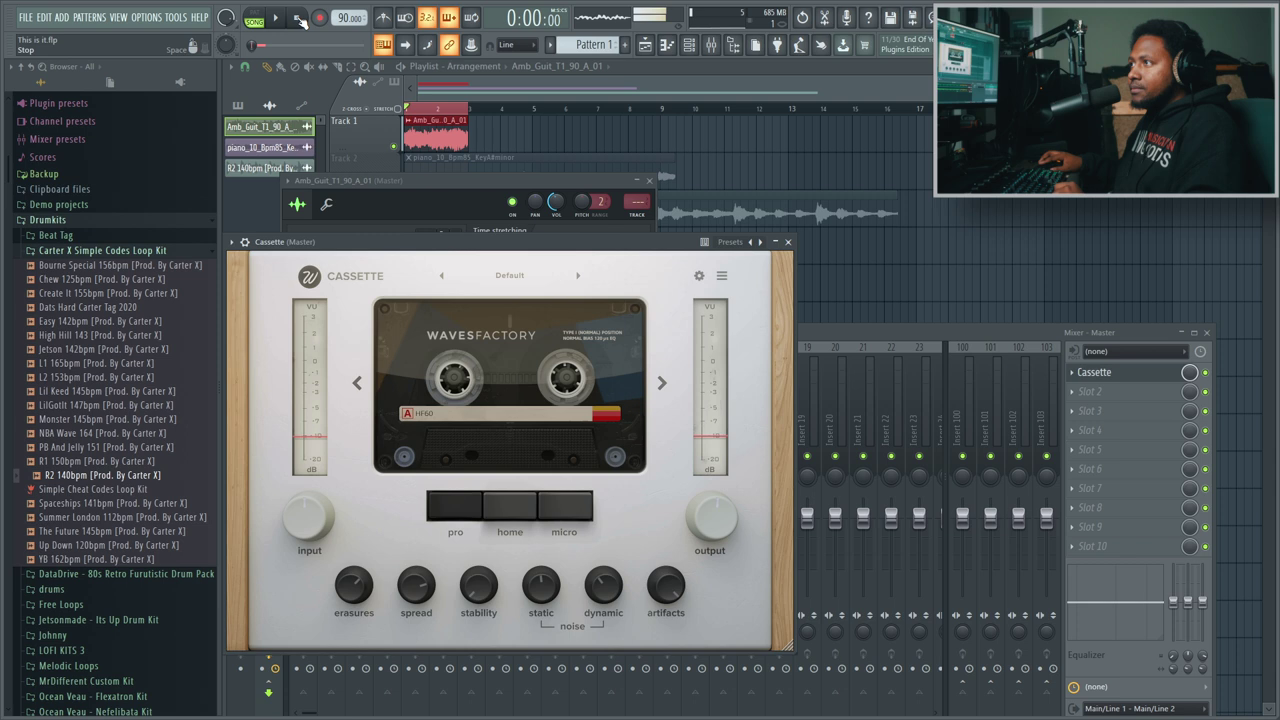
pyautogui.press('F12')
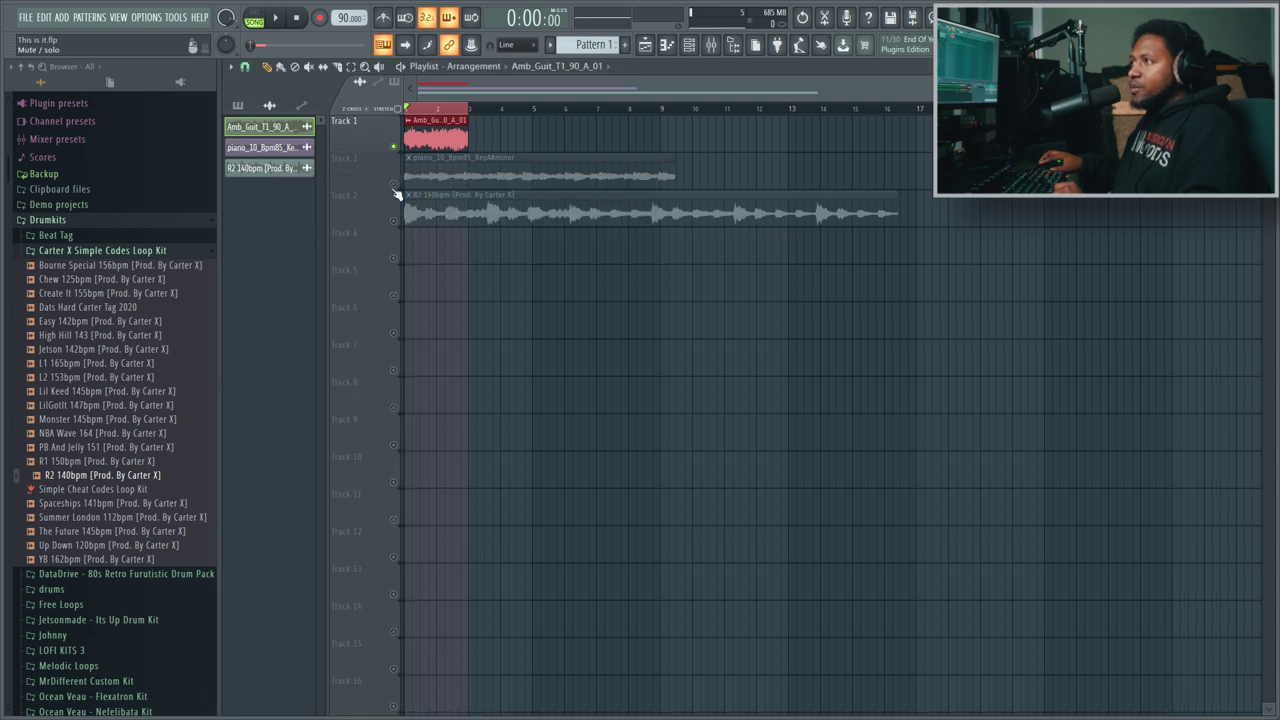
pyautogui.rightClick(393, 184)
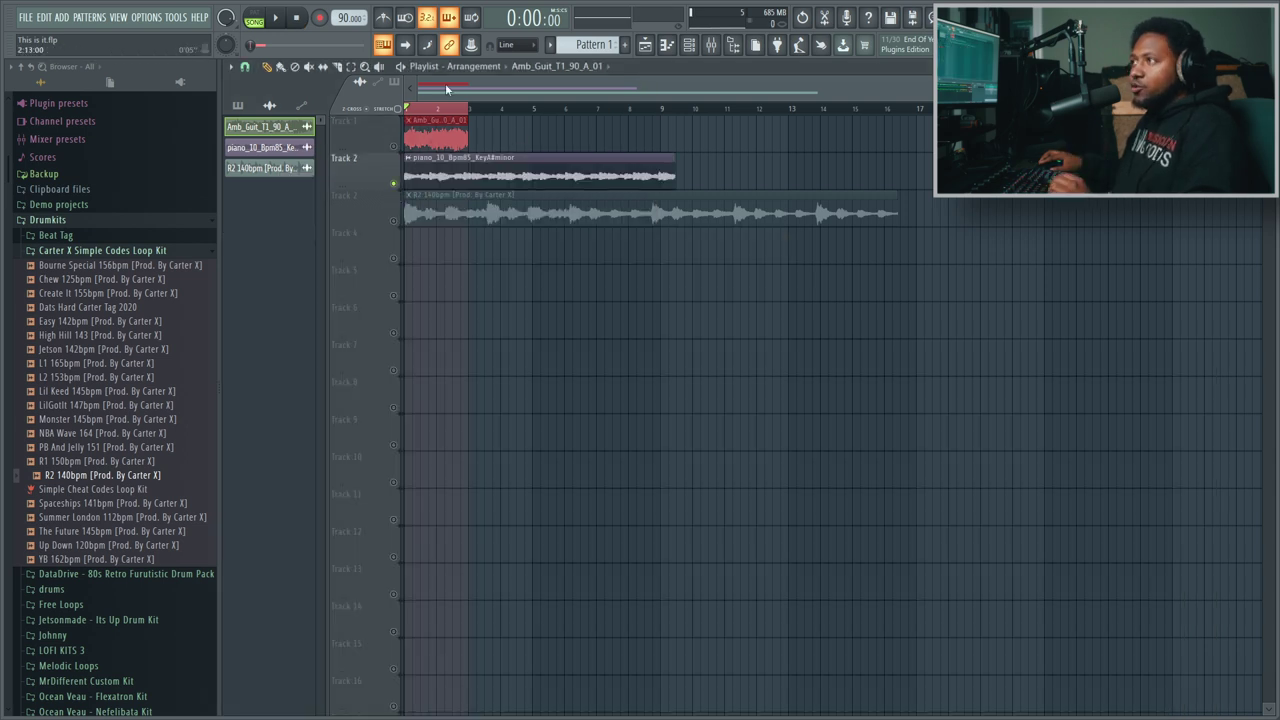
pyautogui.press('space')
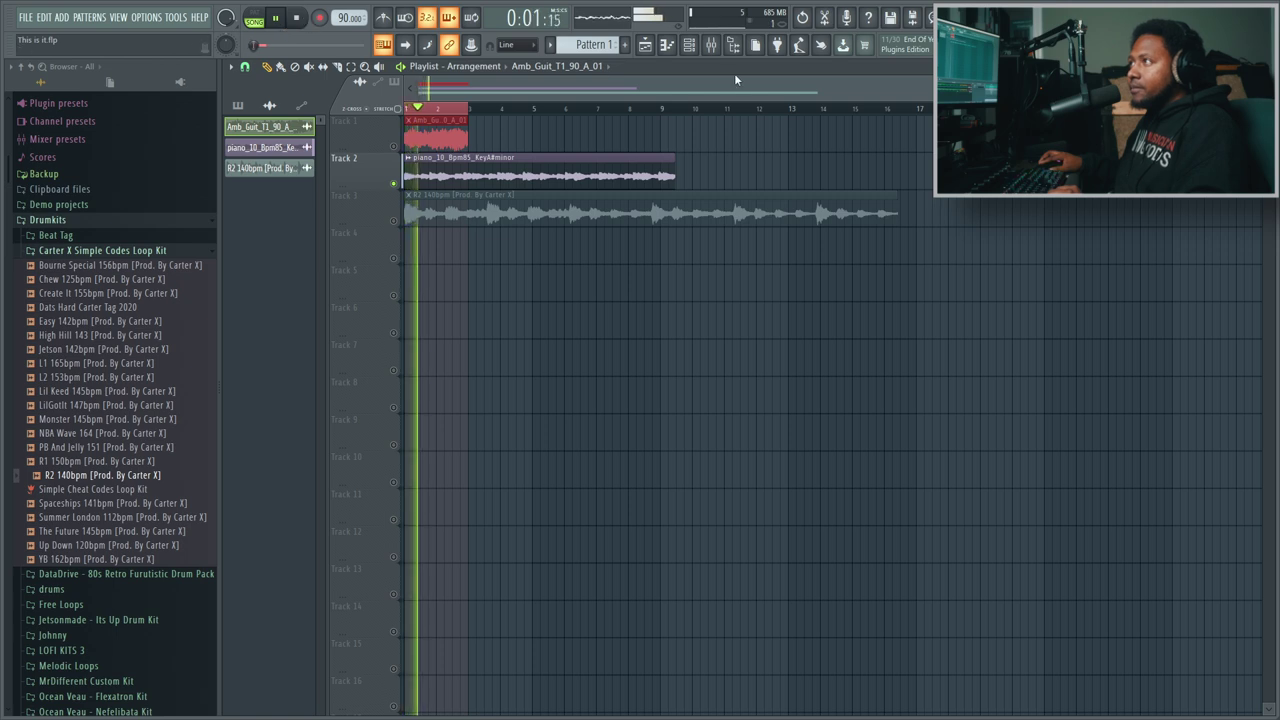
pyautogui.click(711, 44)
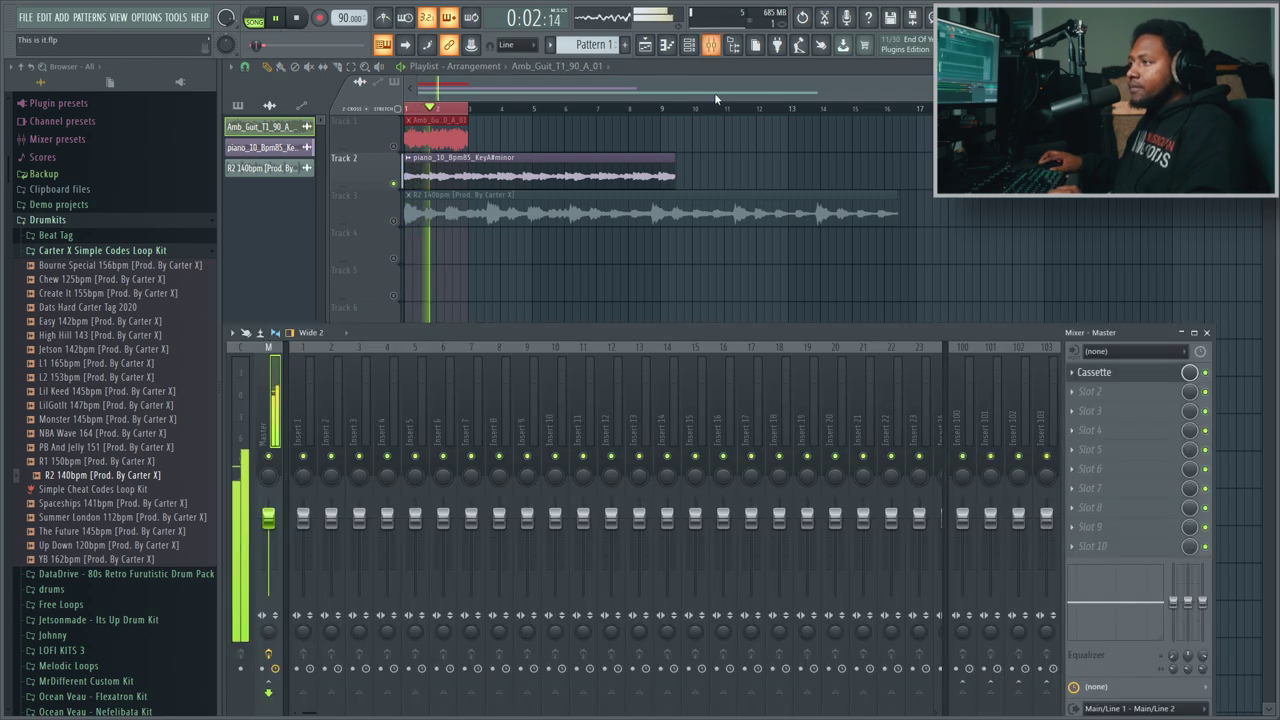
pyautogui.click(1126, 378)
pyautogui.moveTo(543, 586)
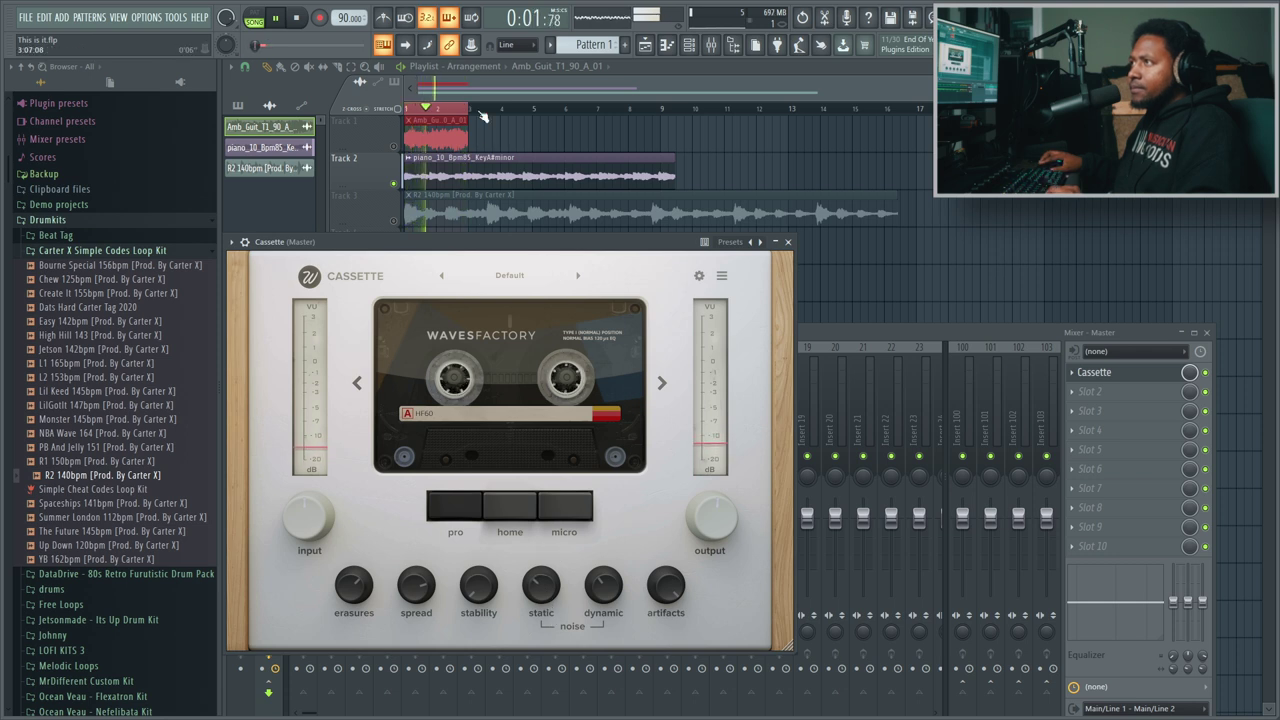
# - Select all playlist clips, replay the arrangement, and reopen Cassette on the master channel
pyautogui.press('space')
pyautogui.click(425, 120)
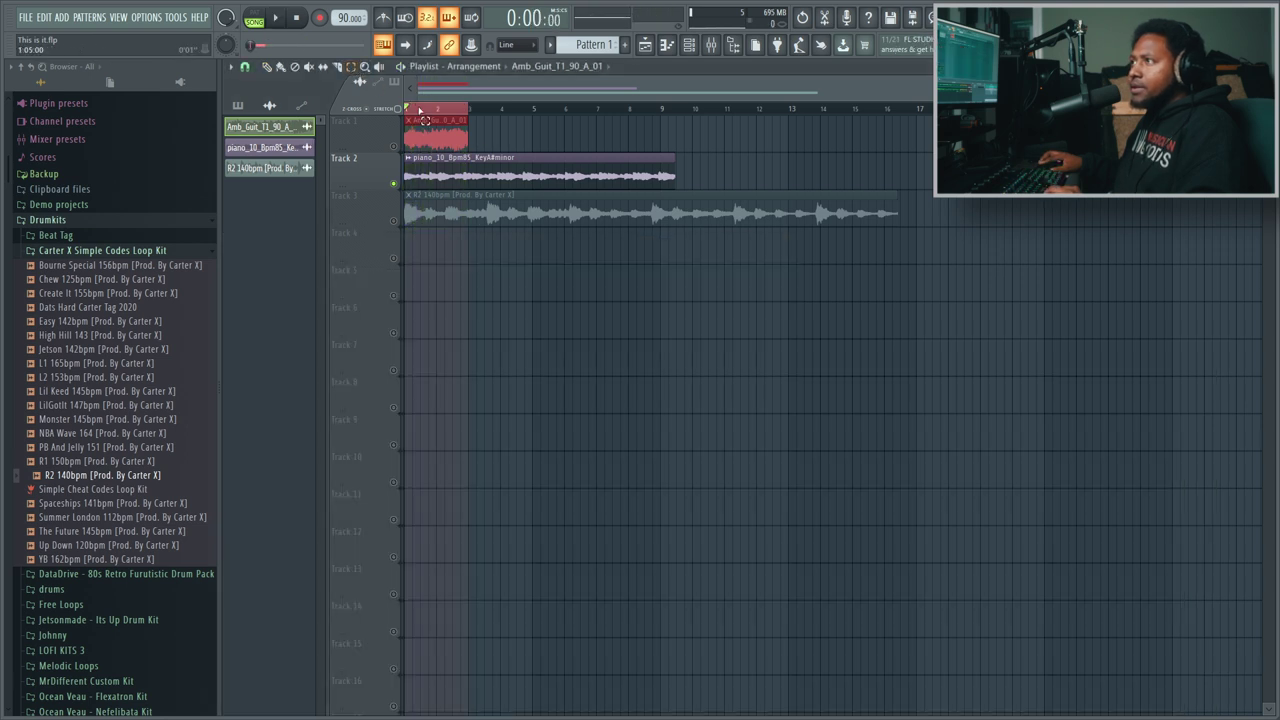
pyautogui.hotkey('ctrl', 'a')
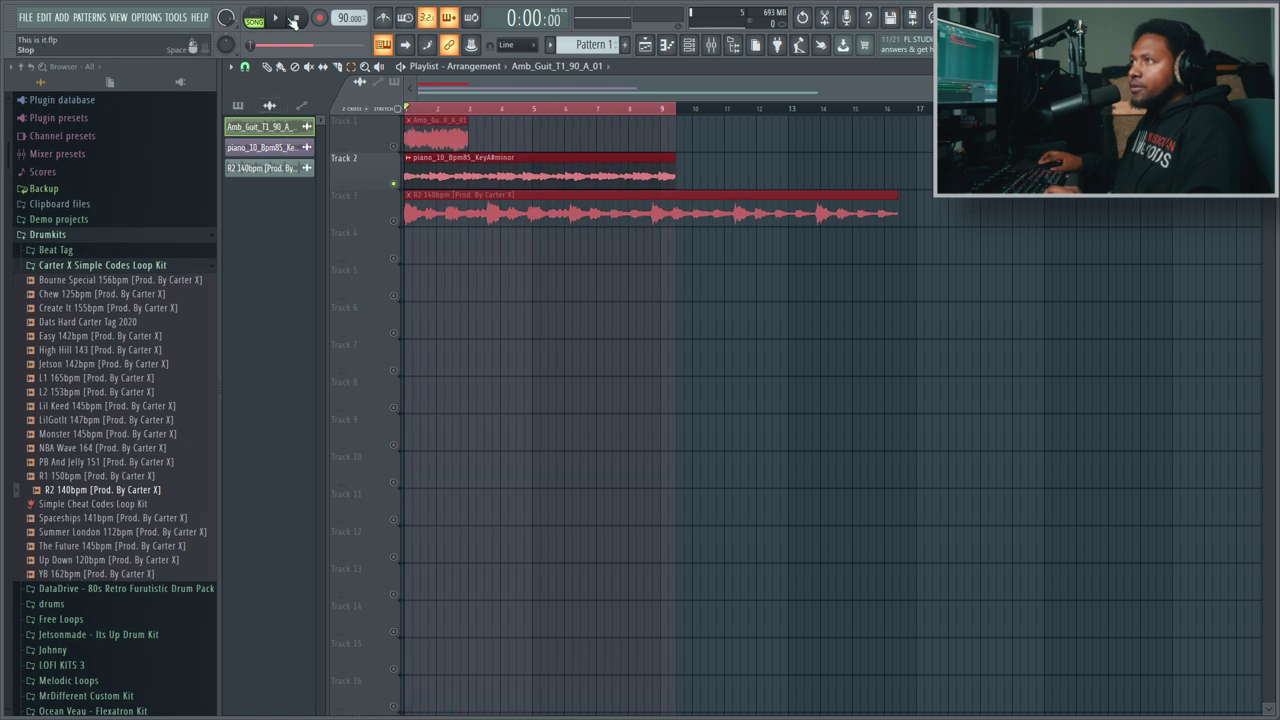
pyautogui.press('space')
pyautogui.click(711, 44)
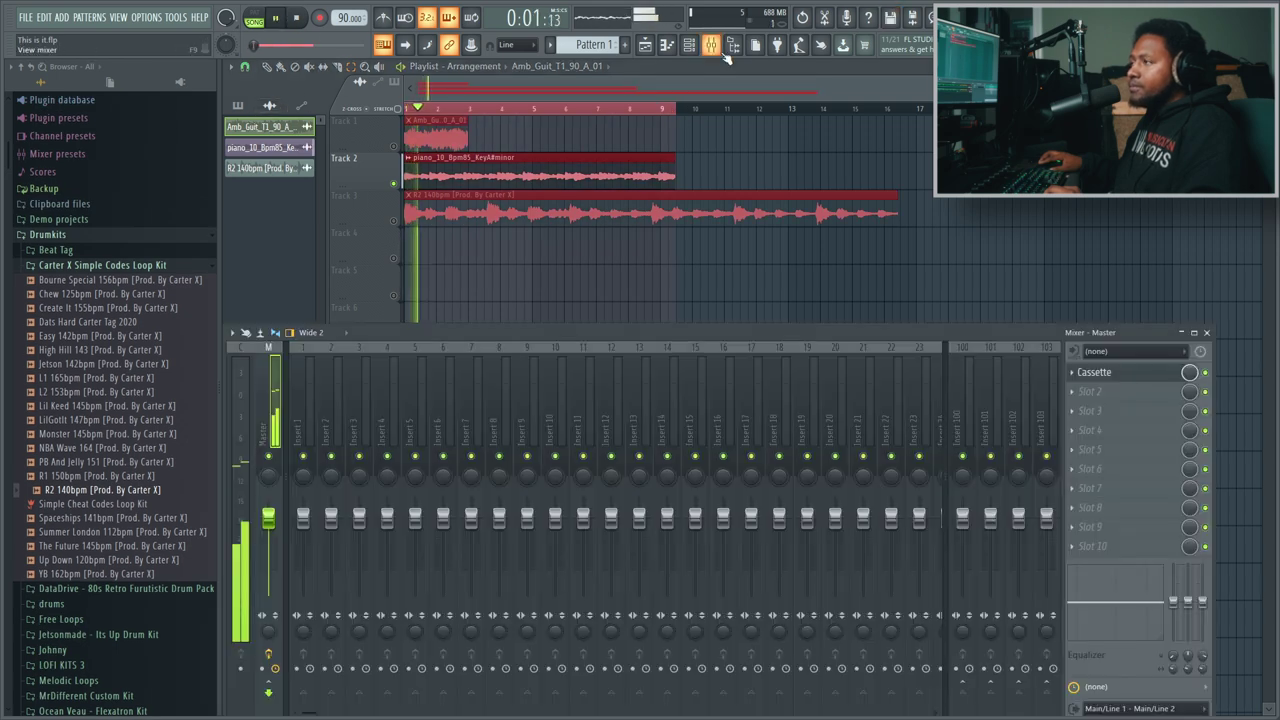
pyautogui.click(1094, 374)
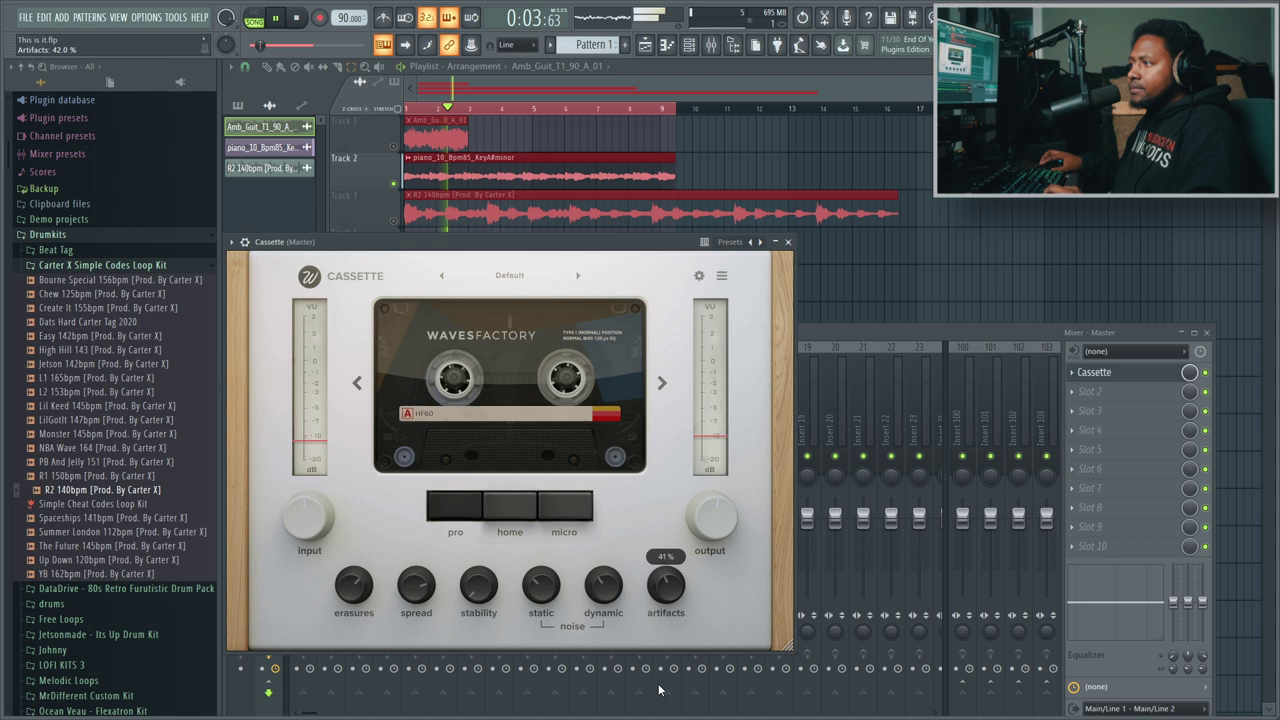
# - Raise stability to 100%, nudge spread, try Micro then Home decks, and push artifacts to about 99%
pyautogui.moveTo(478, 585); pyautogui.dragTo(468, 409)
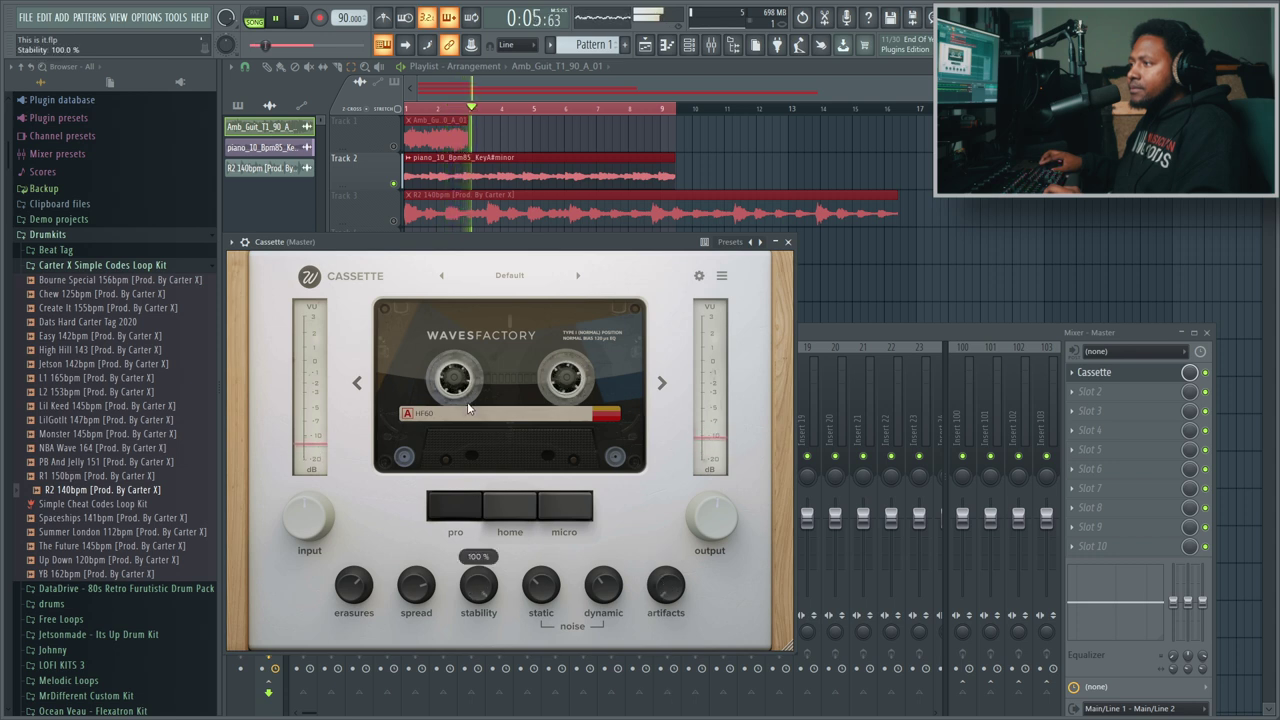
pyautogui.moveTo(418, 592)
pyautogui.mouseDown()
pyautogui.moveTo(415, 618)
pyautogui.moveTo(408, 563)
pyautogui.mouseUp()
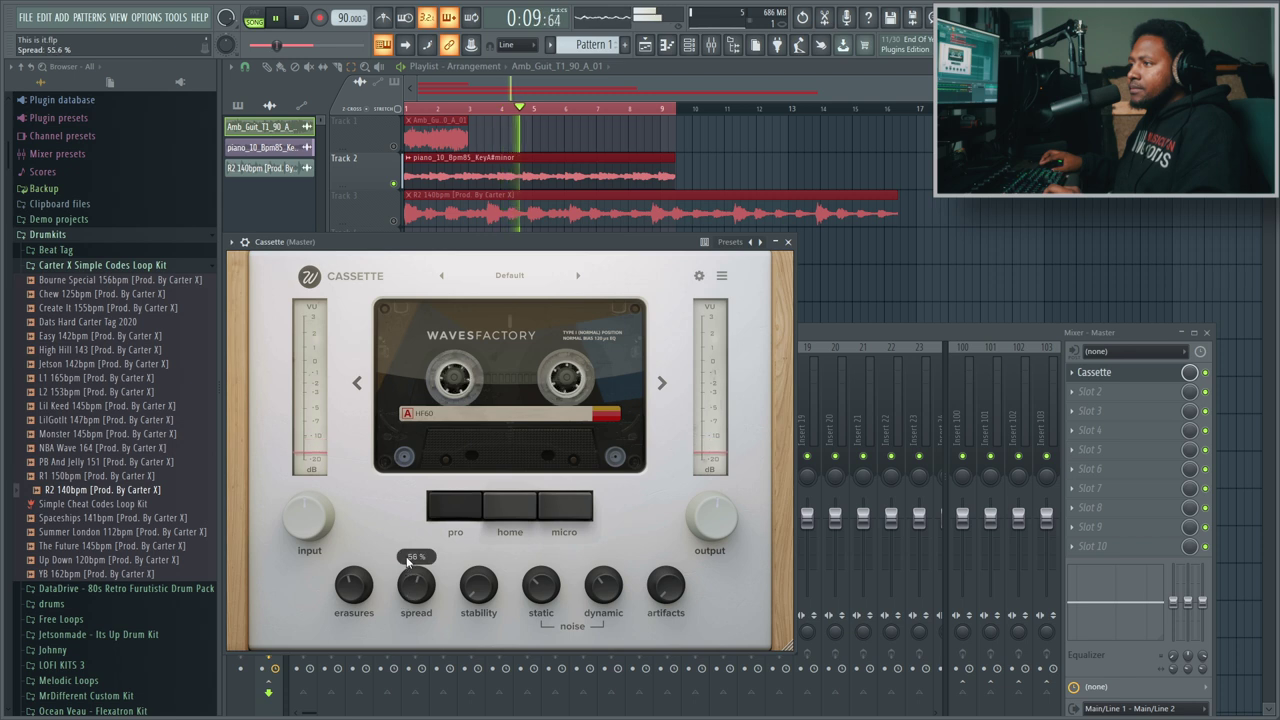
pyautogui.click(565, 508)
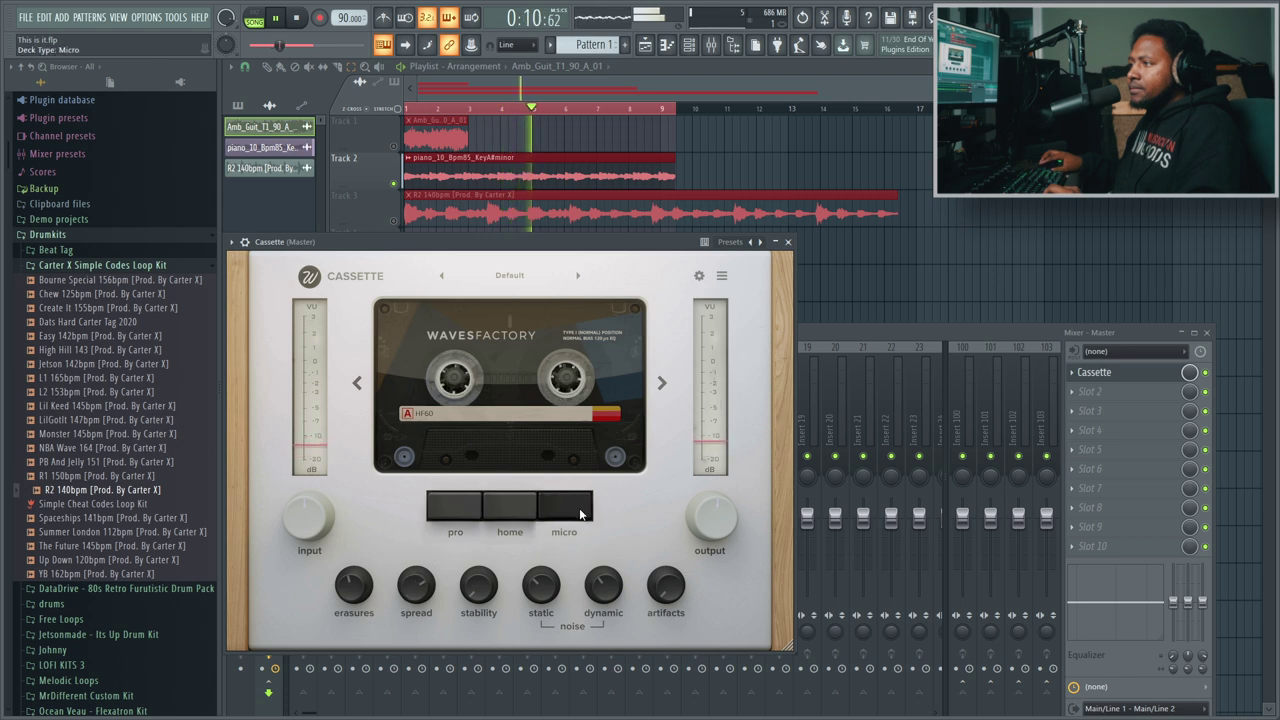
pyautogui.click(517, 515)
pyautogui.moveTo(666, 585); pyautogui.dragTo(668, 488)
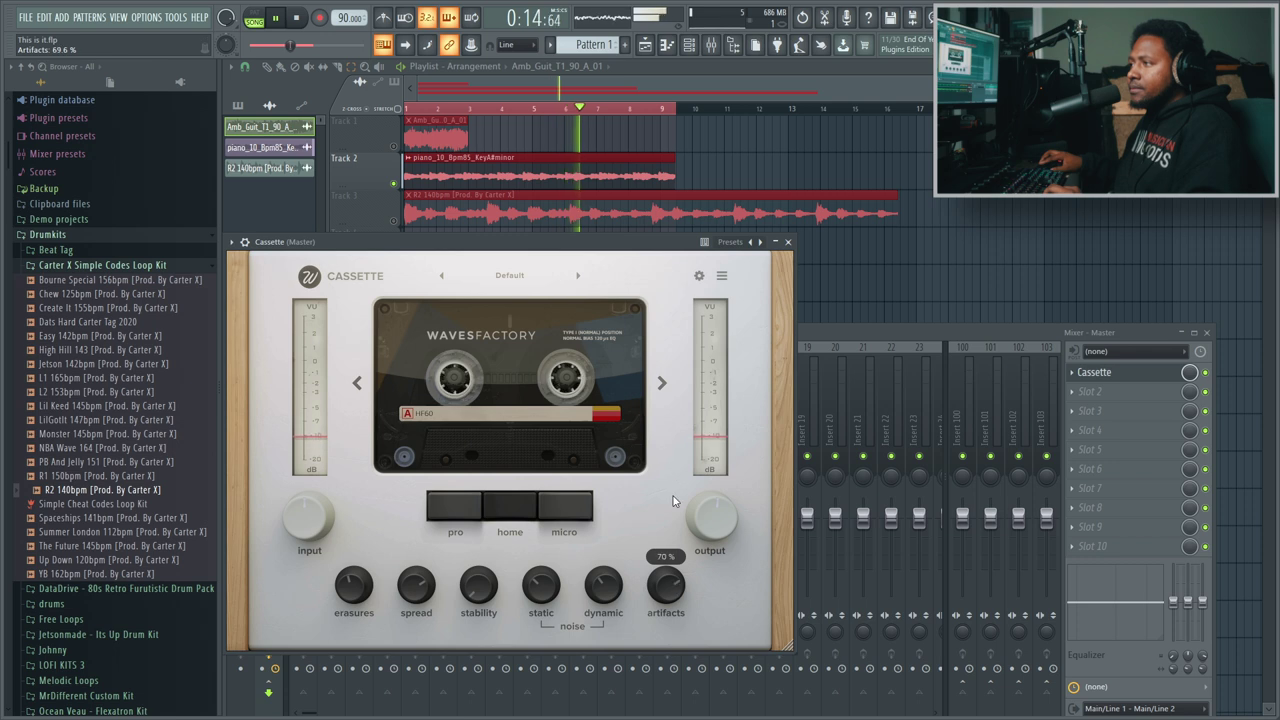
# - Switch to the next tape and back to HF60, then stop the song at its start
pyautogui.click(661, 385)
pyautogui.click(357, 383)
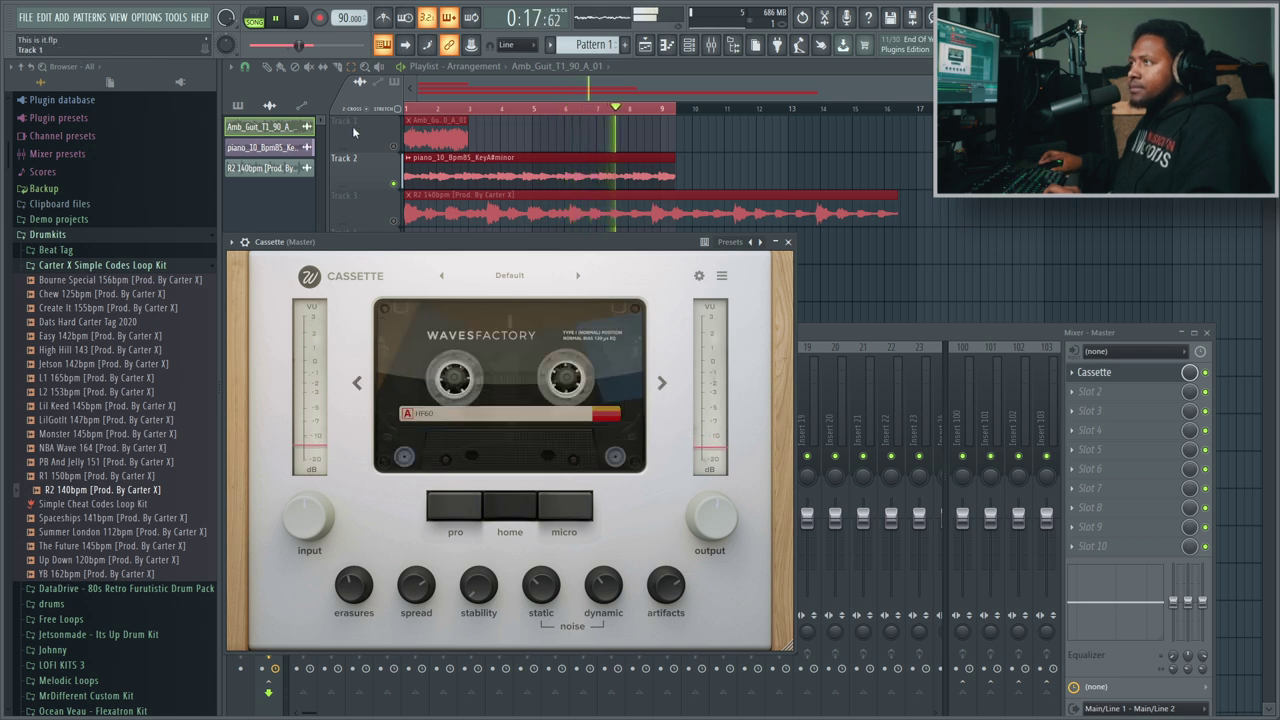
pyautogui.click(300, 18)
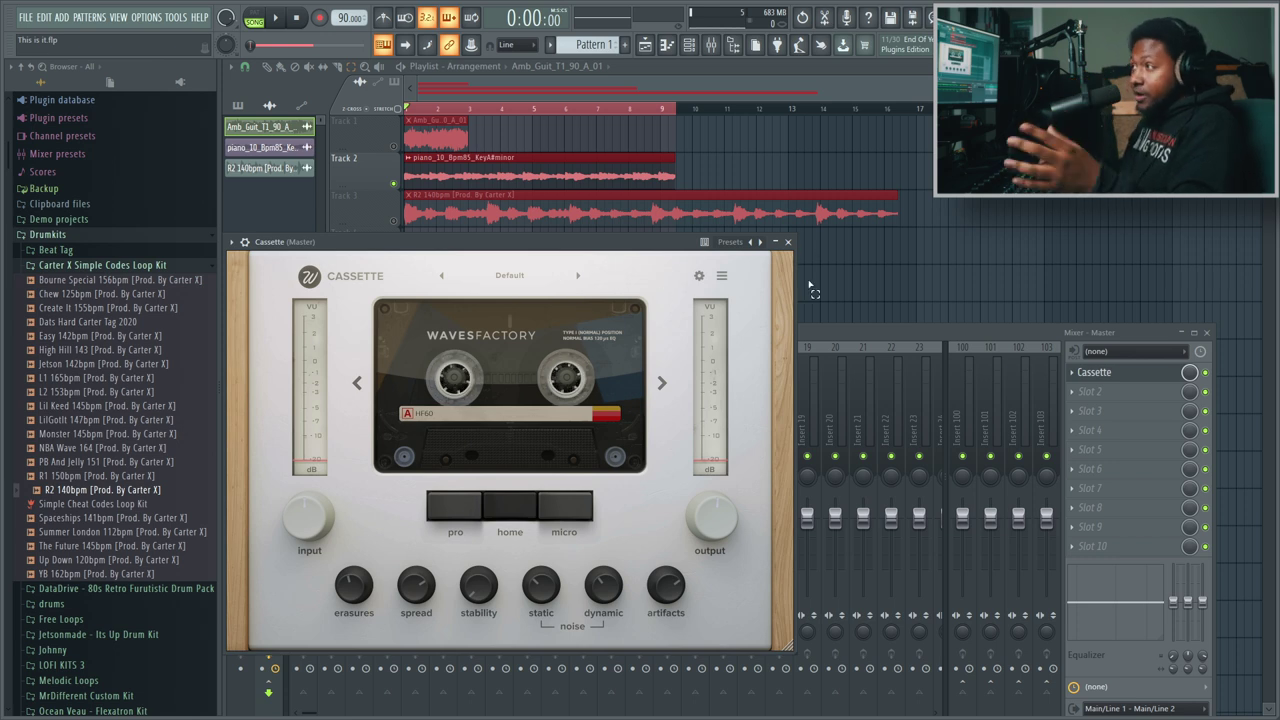
# - Open Cassette's advanced settings, enlarge and reposition the window, and toggle noise automute off and back on
pyautogui.click(699, 276)
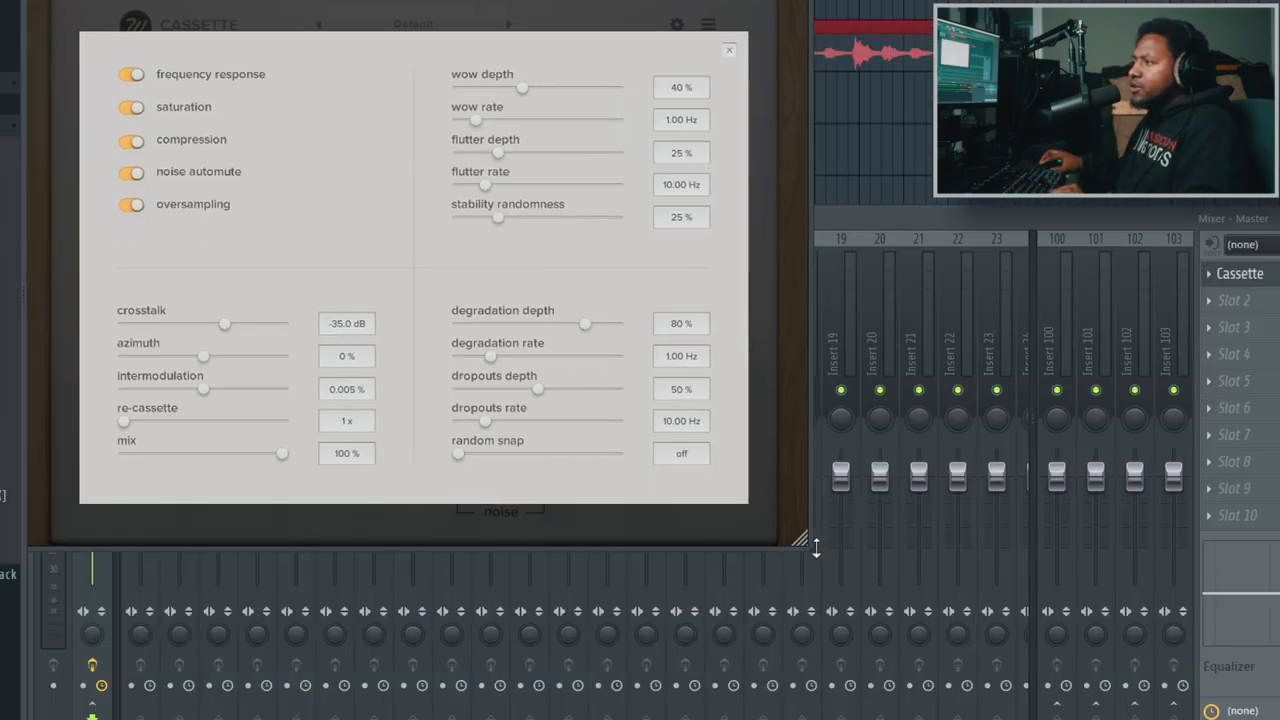
pyautogui.moveTo(816, 548); pyautogui.dragTo(982, 693)
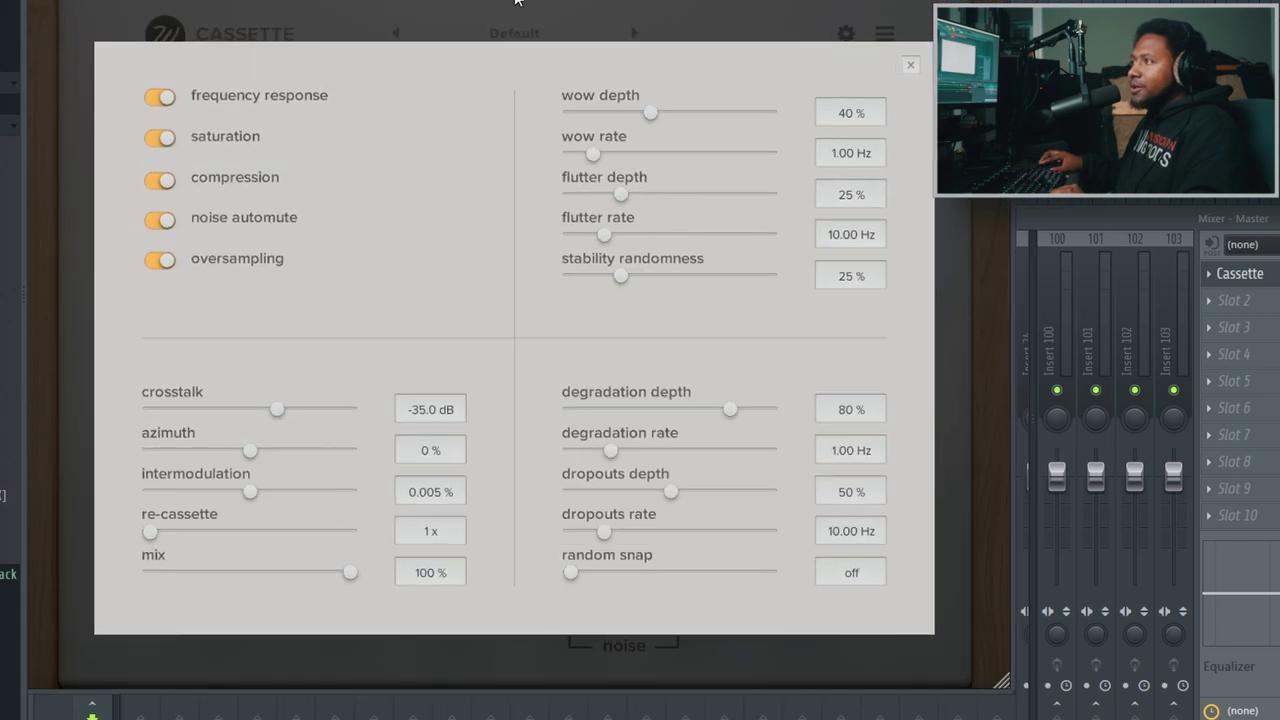
pyautogui.moveTo(518, 4); pyautogui.dragTo(537, 3)
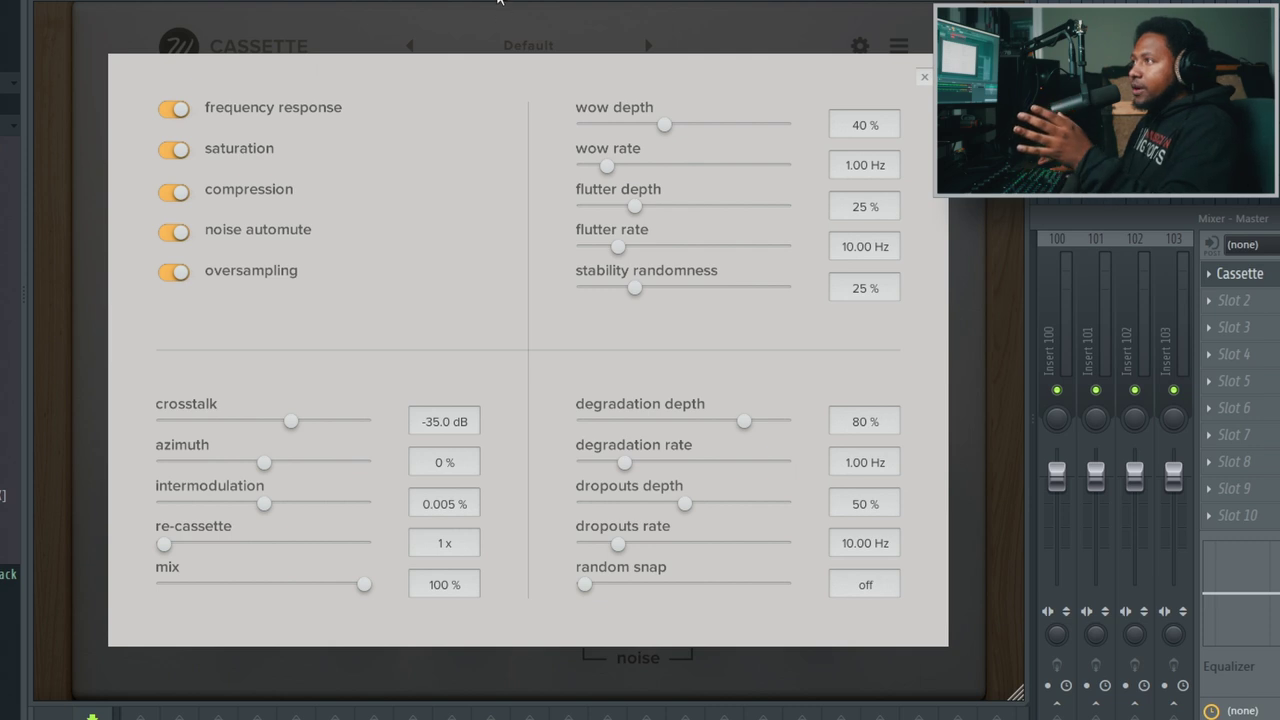
pyautogui.moveTo(498, 0); pyautogui.dragTo(484, 34)
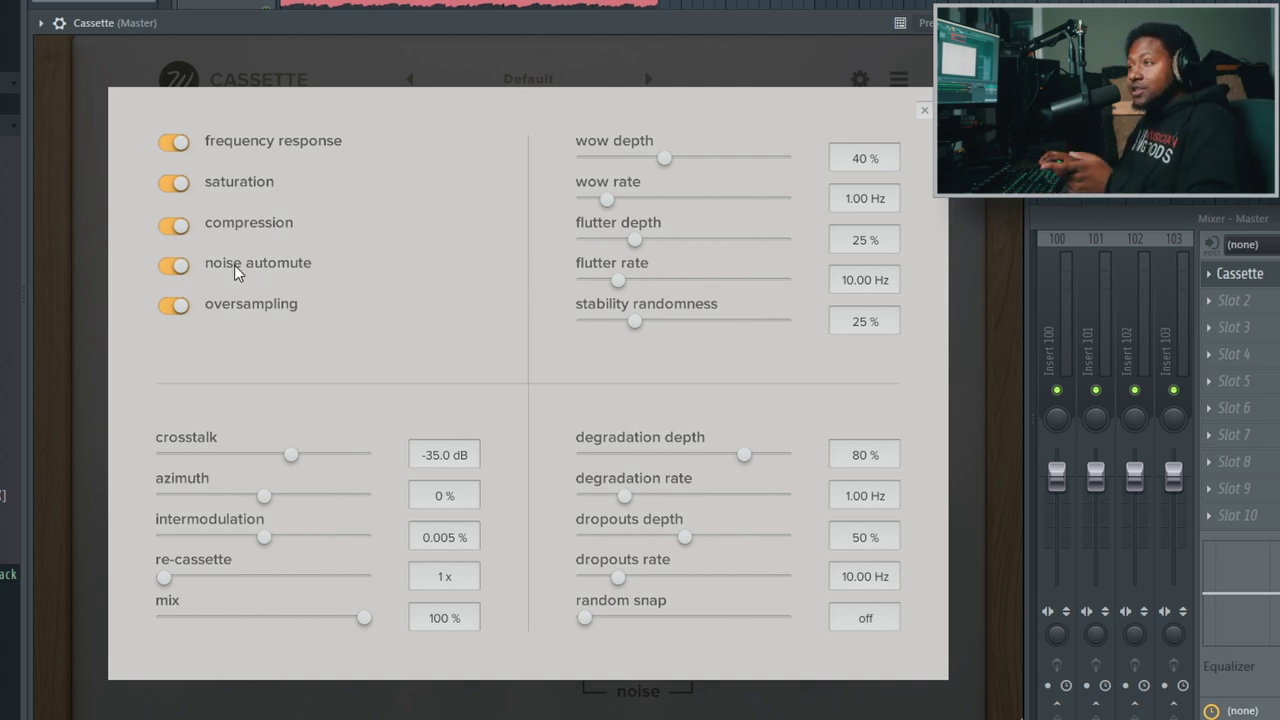
pyautogui.click(180, 270)
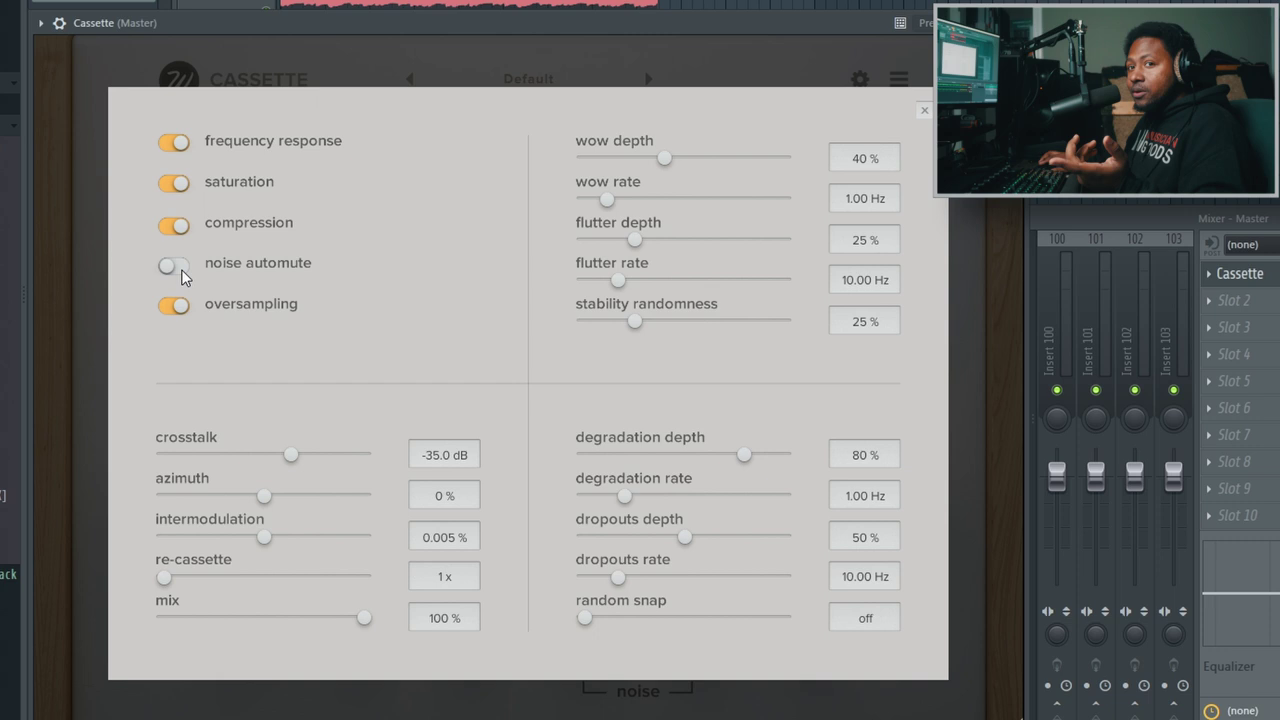
pyautogui.click(181, 272)
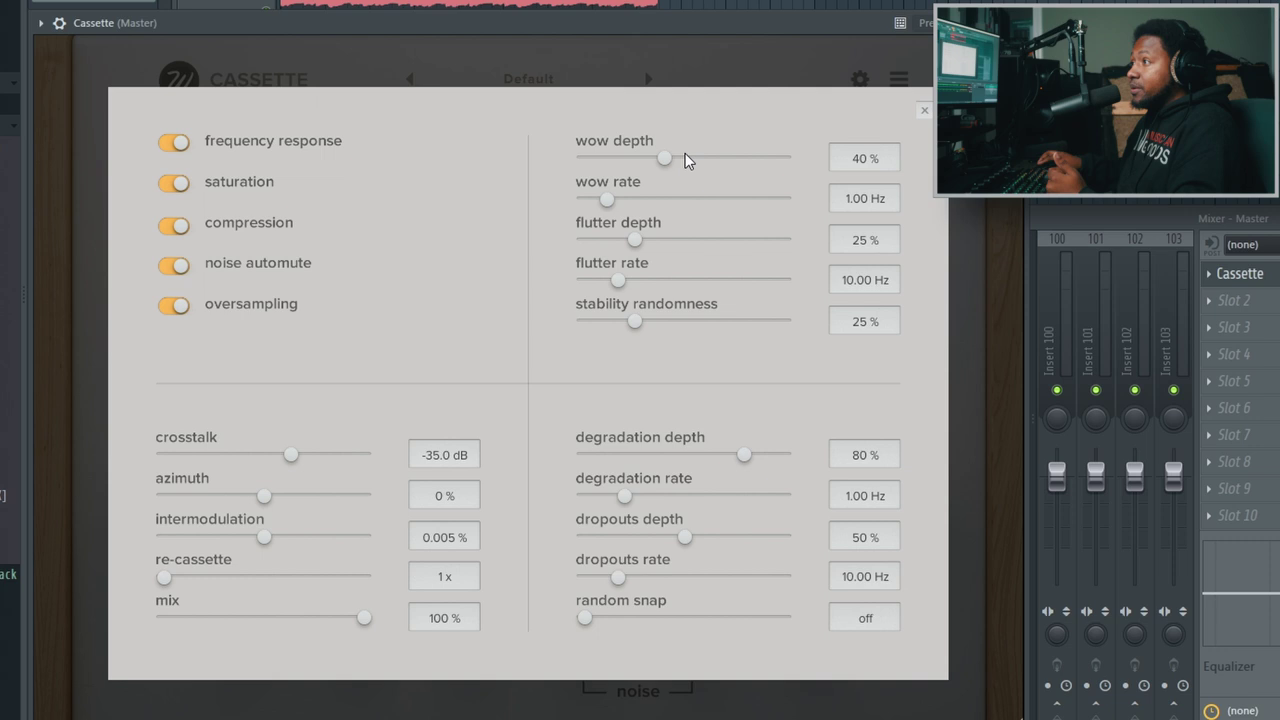
# - Make a rough first pass on wow depth, wow rate and flutter depth, checking the main panel midway
pyautogui.moveTo(663, 156); pyautogui.dragTo(881, 164)
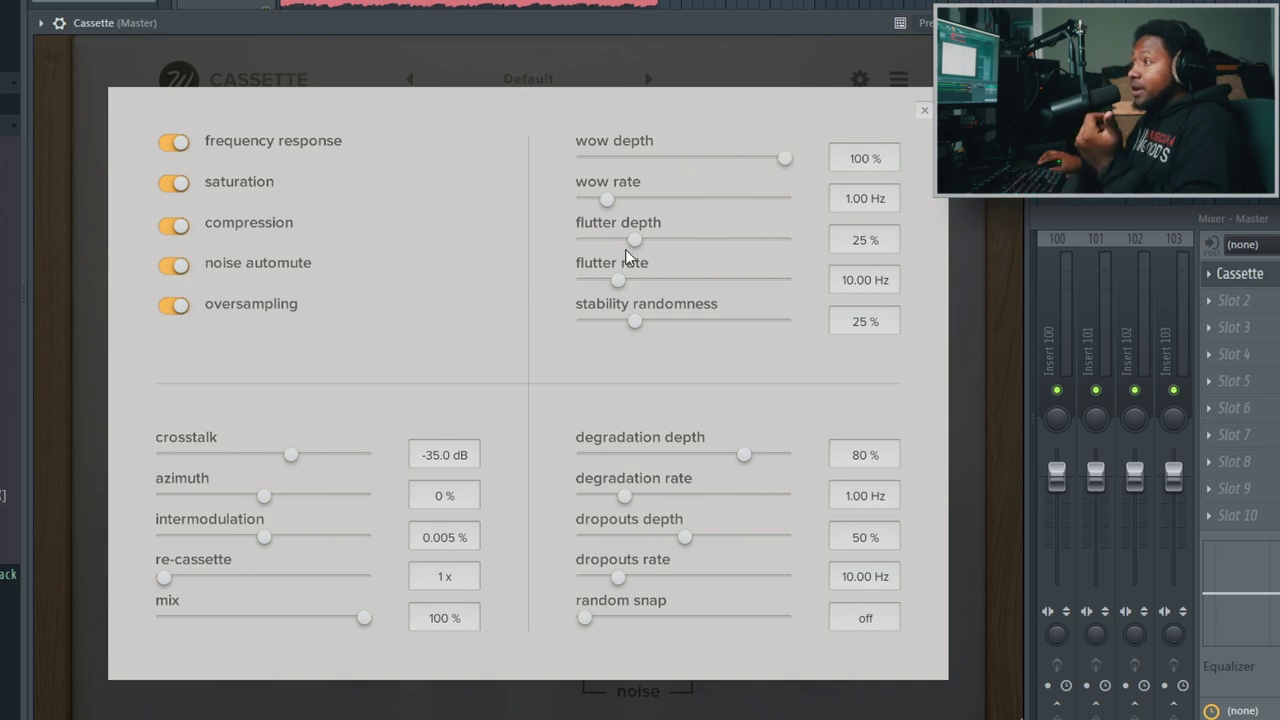
pyautogui.moveTo(634, 241); pyautogui.dragTo(664, 249)
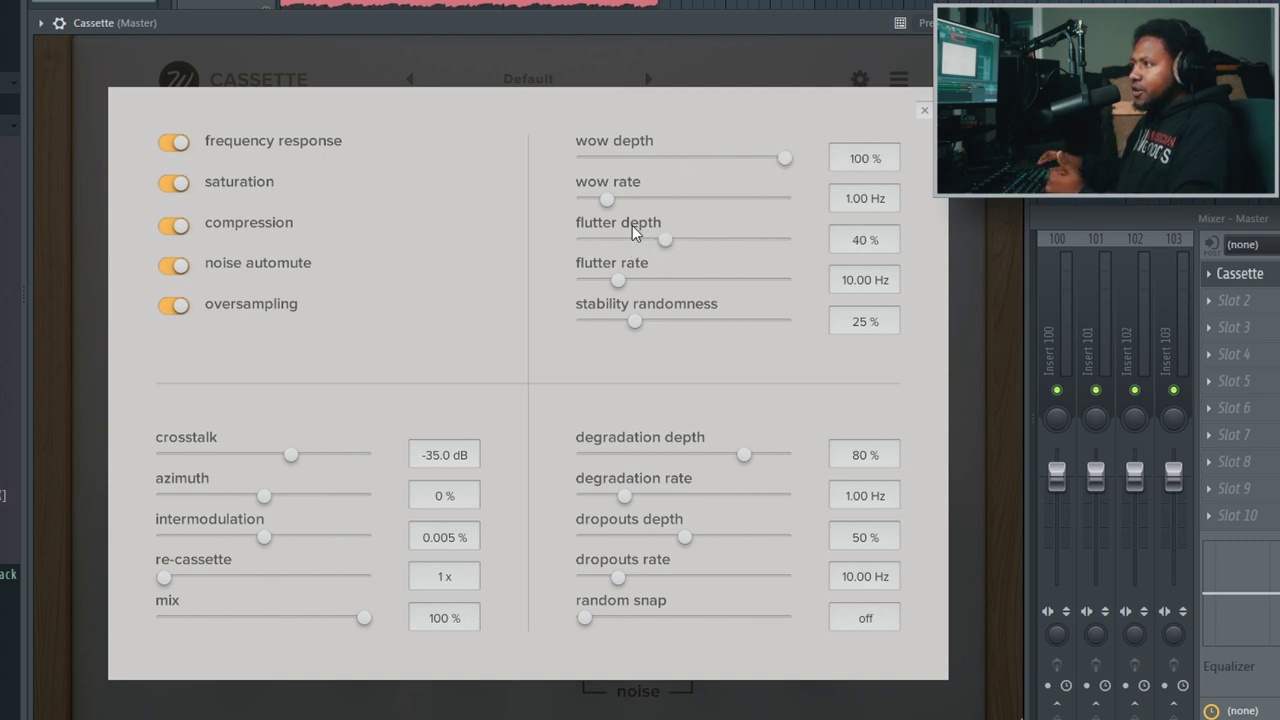
pyautogui.moveTo(607, 199); pyautogui.dragTo(663, 207)
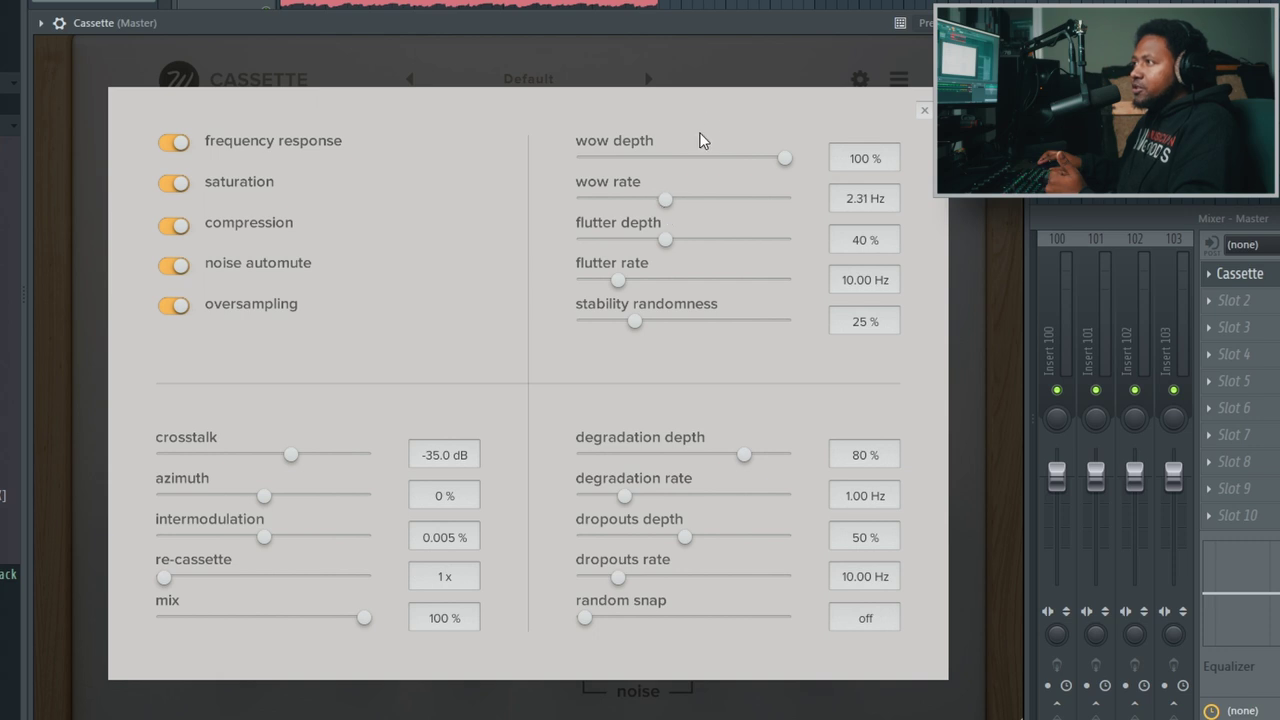
pyautogui.click(725, 62)
pyautogui.moveTo(471, 634)
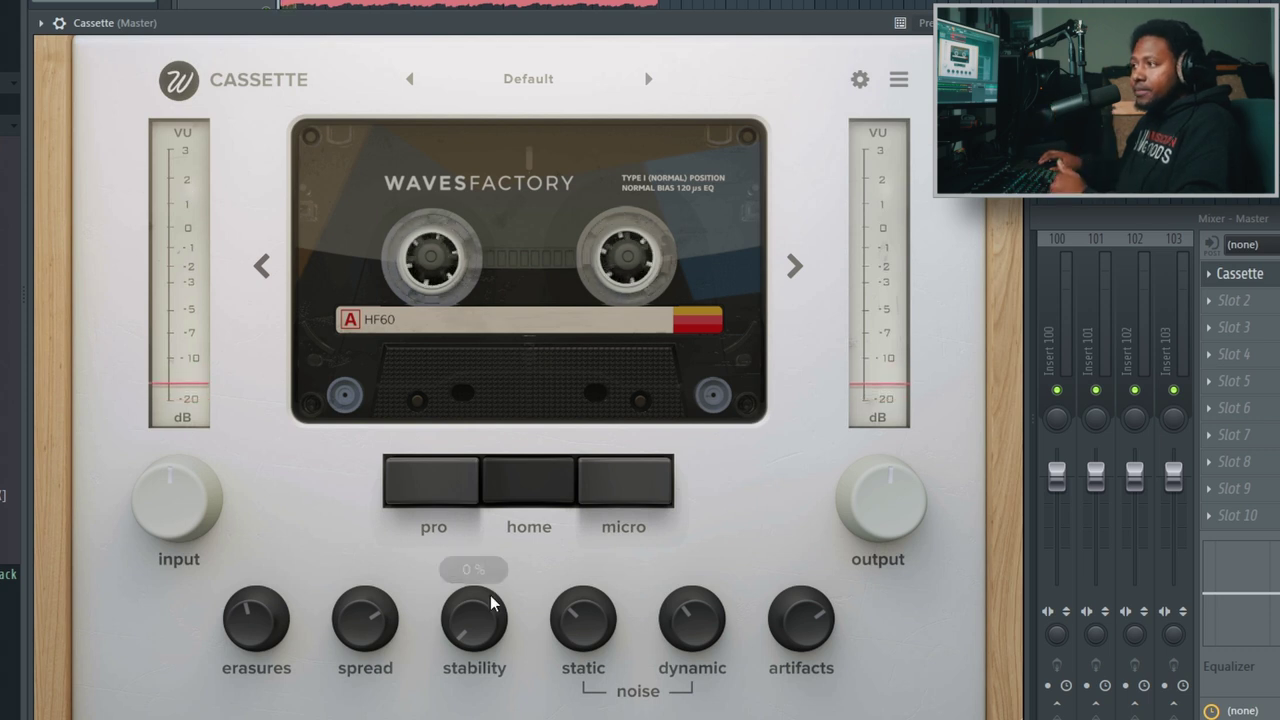
pyautogui.click(862, 84)
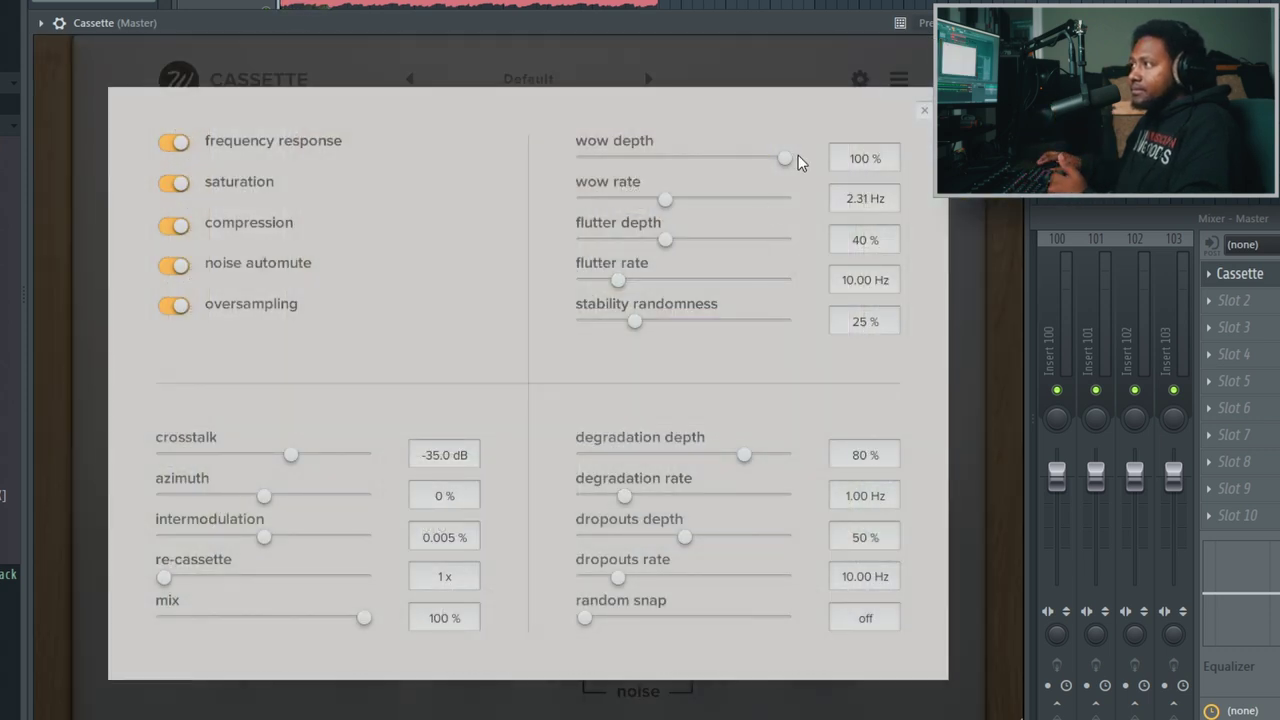
# - Fine-tune to wow depth 81%, wow rate 1.80 Hz, flutter depth 18%, flutter rate 11.11 Hz
pyautogui.moveTo(778, 157); pyautogui.dragTo(822, 157)
pyautogui.moveTo(670, 201); pyautogui.dragTo(725, 208)
pyautogui.moveTo(667, 242); pyautogui.dragTo(697, 245)
pyautogui.moveTo(617, 280)
pyautogui.mouseDown()
pyautogui.moveTo(735, 292)
pyautogui.moveTo(636, 286)
pyautogui.mouseUp()
pyautogui.moveTo(677, 245); pyautogui.dragTo(655, 244)
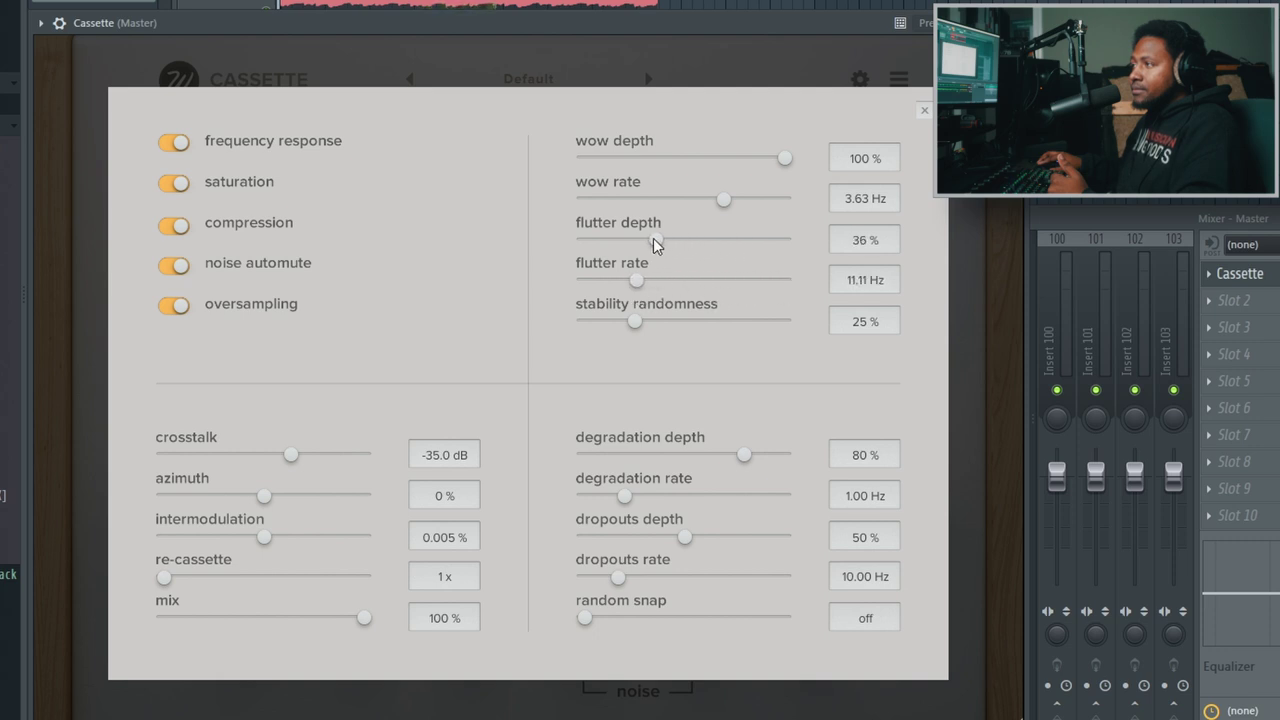
pyautogui.moveTo(782, 162); pyautogui.dragTo(651, 199)
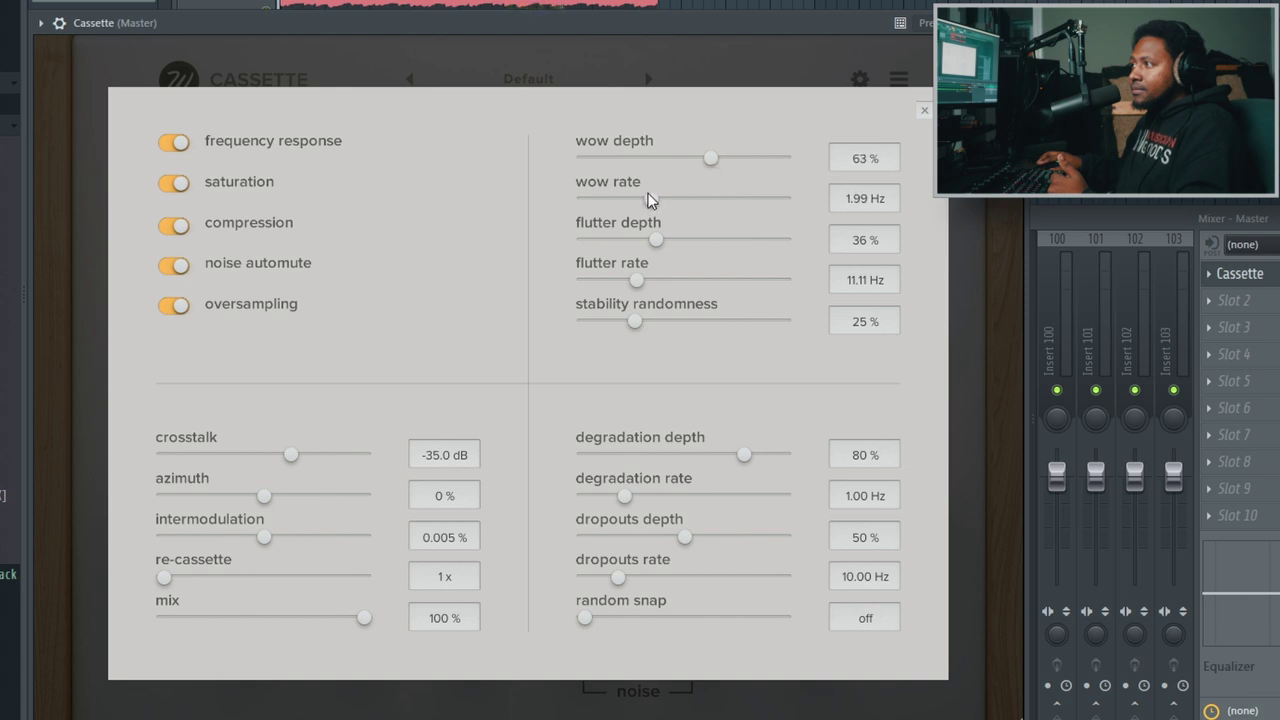
pyautogui.moveTo(652, 247); pyautogui.dragTo(657, 199)
pyautogui.moveTo(711, 159); pyautogui.dragTo(754, 173)
pyautogui.moveTo(660, 209); pyautogui.dragTo(642, 209)
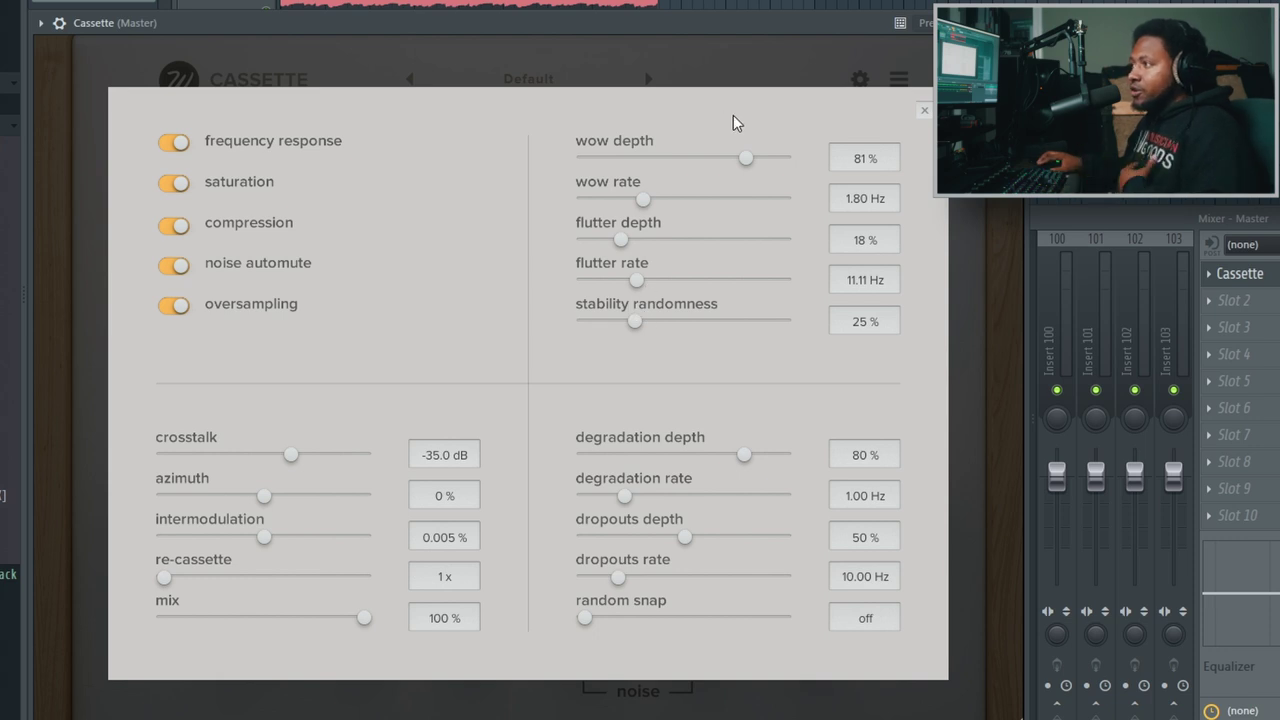
# - Push stability randomness to 100%, then bring it back down to 23%
pyautogui.click(778, 60)
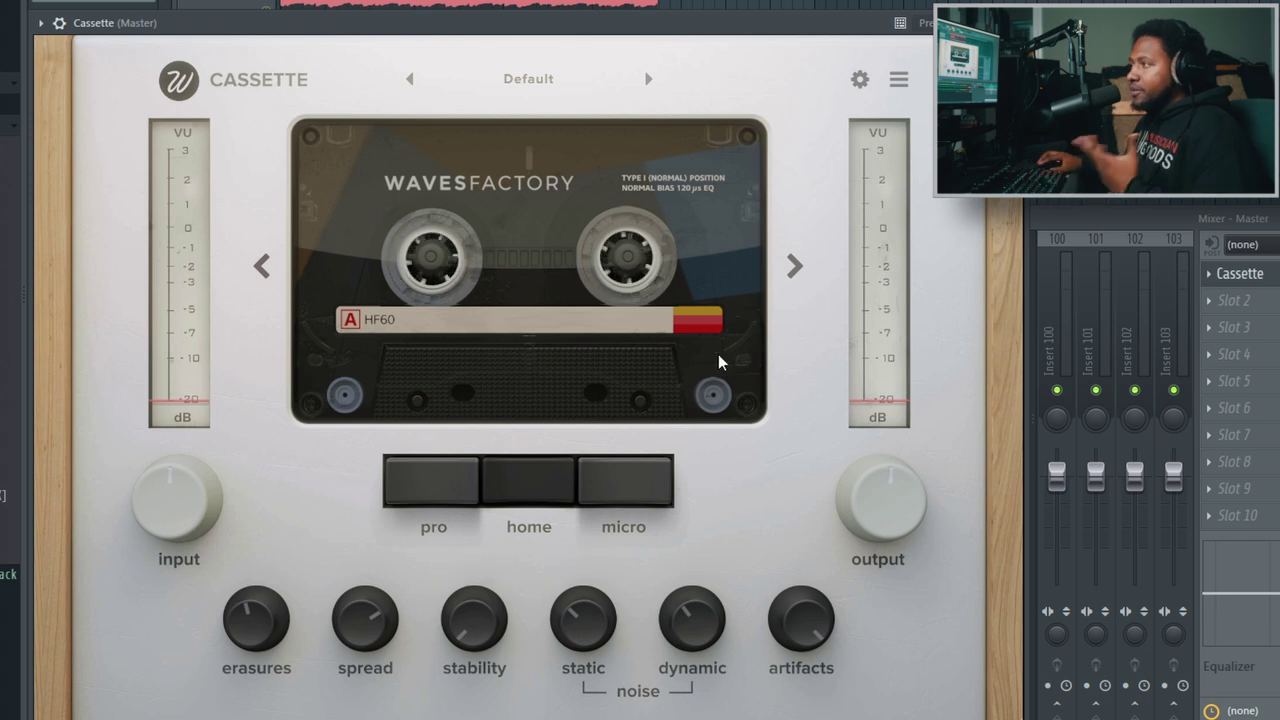
pyautogui.click(860, 79)
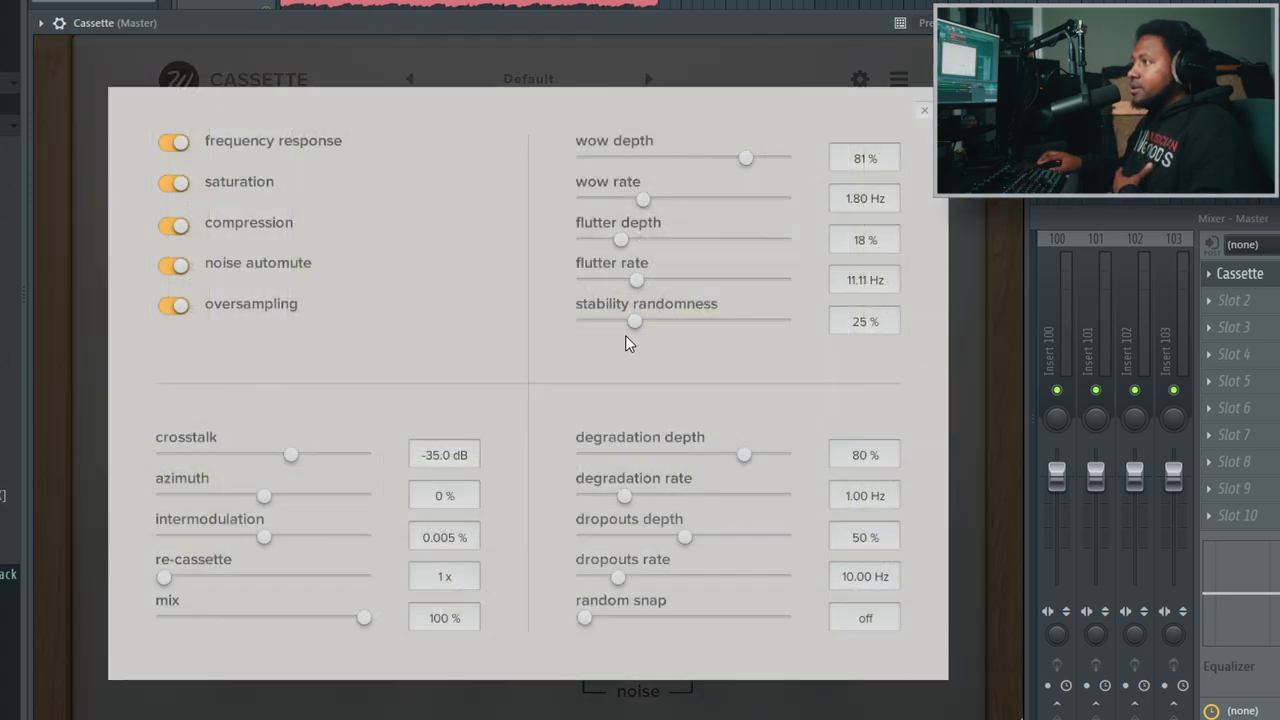
pyautogui.moveTo(628, 325); pyautogui.dragTo(920, 354)
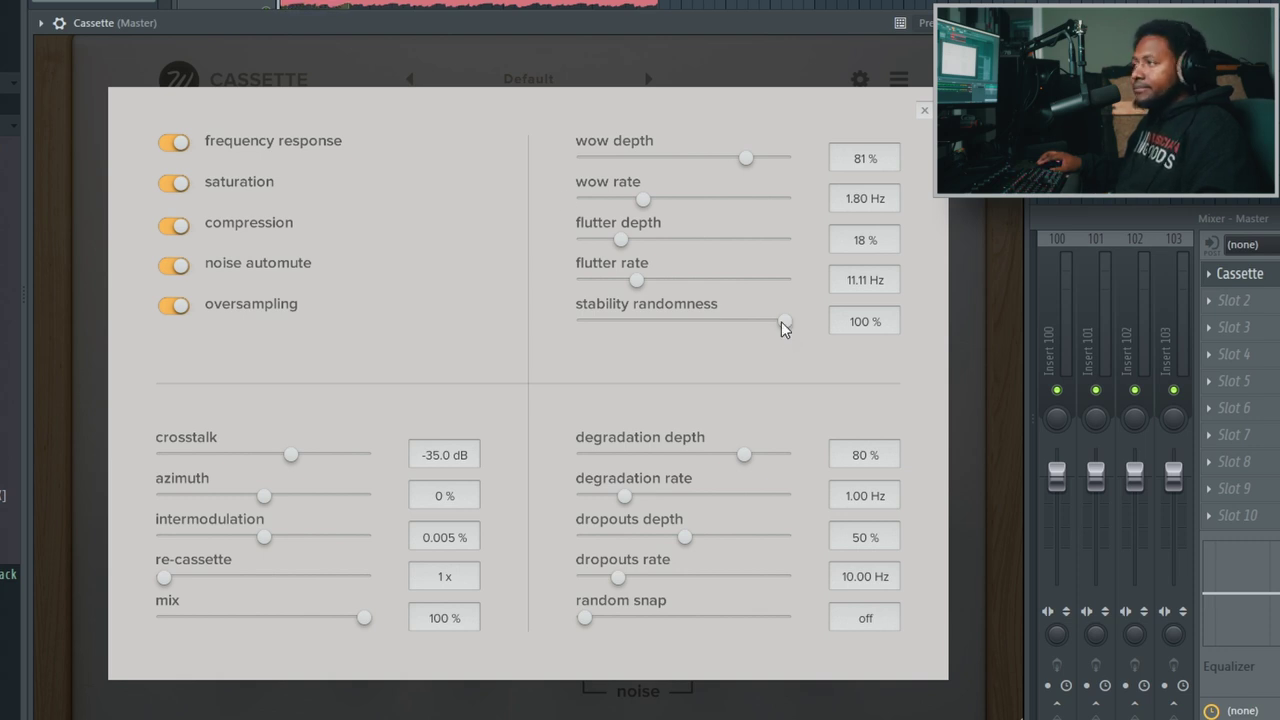
pyautogui.moveTo(784, 321); pyautogui.dragTo(626, 334)
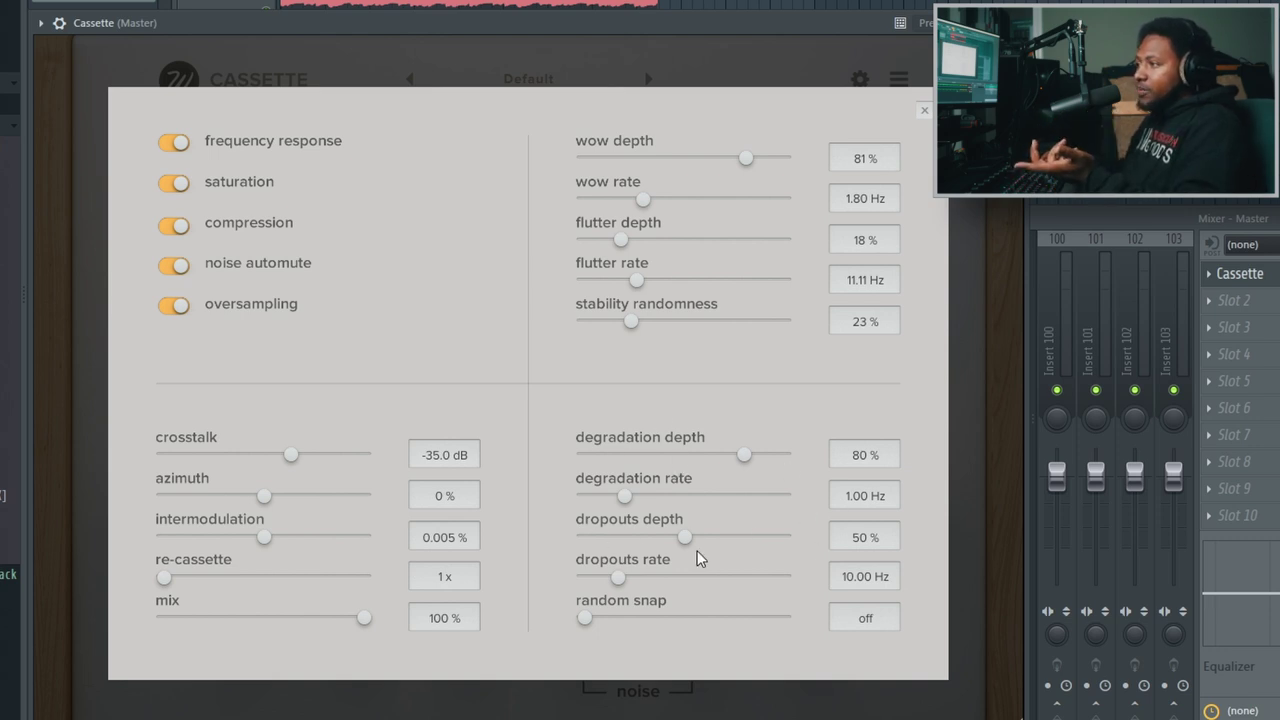
# - Max out degradation and dropouts depth to 100%, and raise both rates and random snap
pyautogui.moveTo(587, 616); pyautogui.dragTo(637, 617)
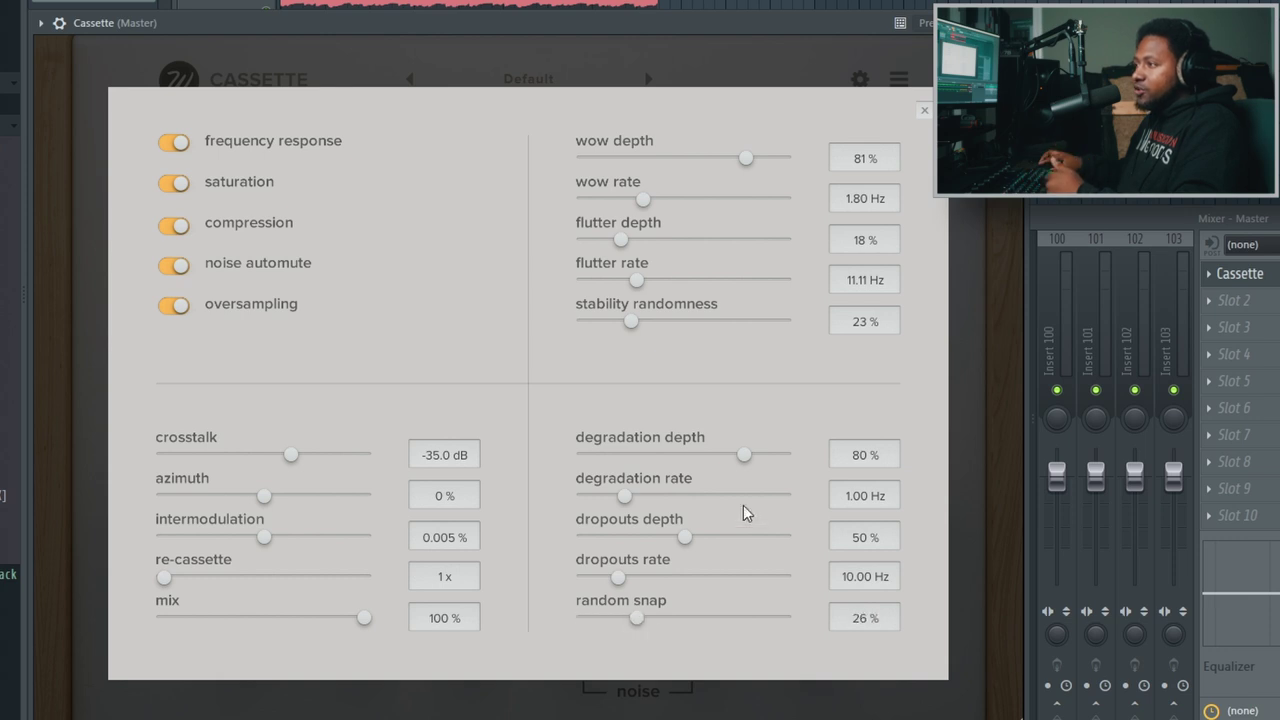
pyautogui.moveTo(744, 452); pyautogui.dragTo(786, 454)
pyautogui.moveTo(691, 538); pyautogui.dragTo(786, 537)
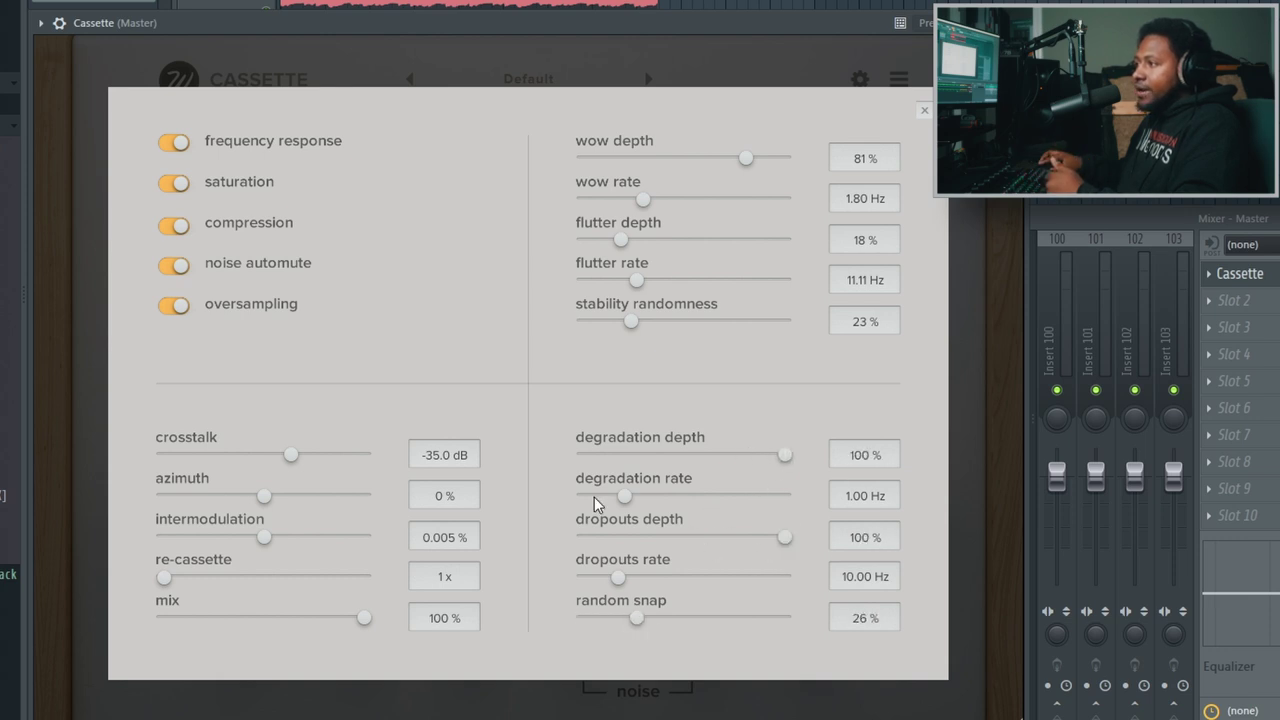
pyautogui.moveTo(624, 496); pyautogui.dragTo(653, 503)
pyautogui.moveTo(626, 585); pyautogui.dragTo(698, 586)
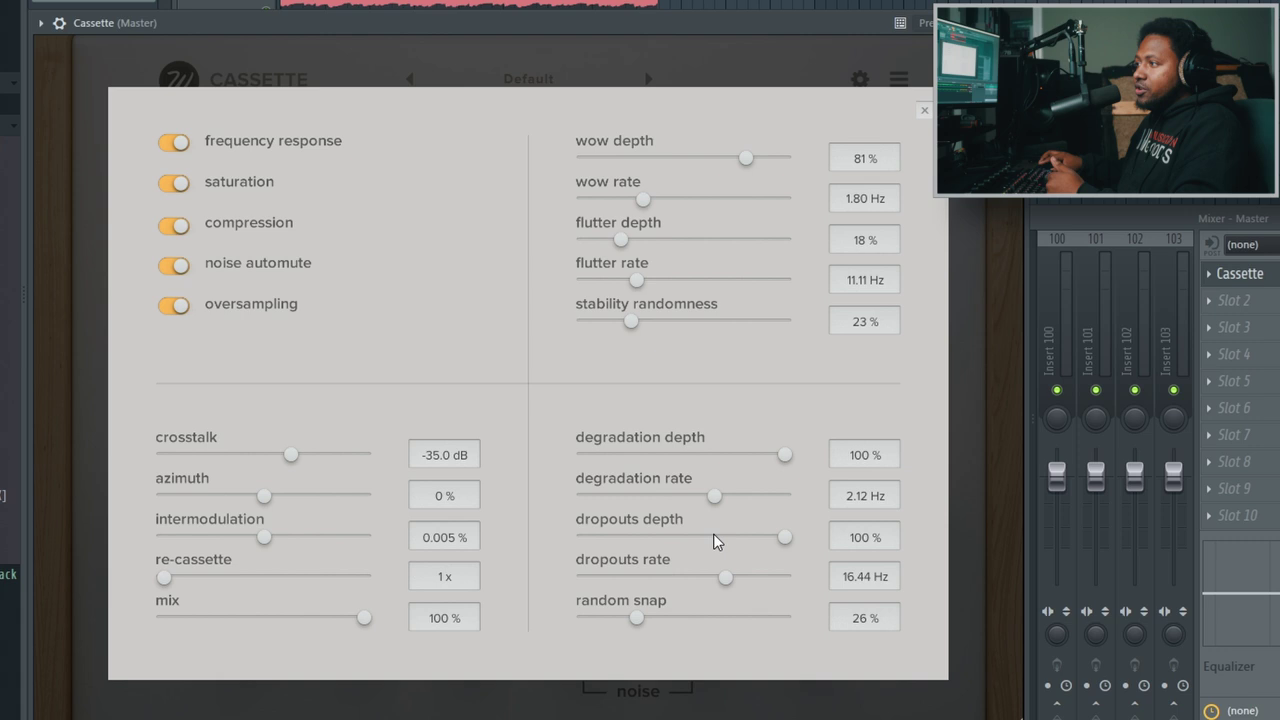
pyautogui.moveTo(714, 496); pyautogui.dragTo(738, 497)
pyautogui.moveTo(637, 618); pyautogui.dragTo(693, 618)
pyautogui.click(655, 72)
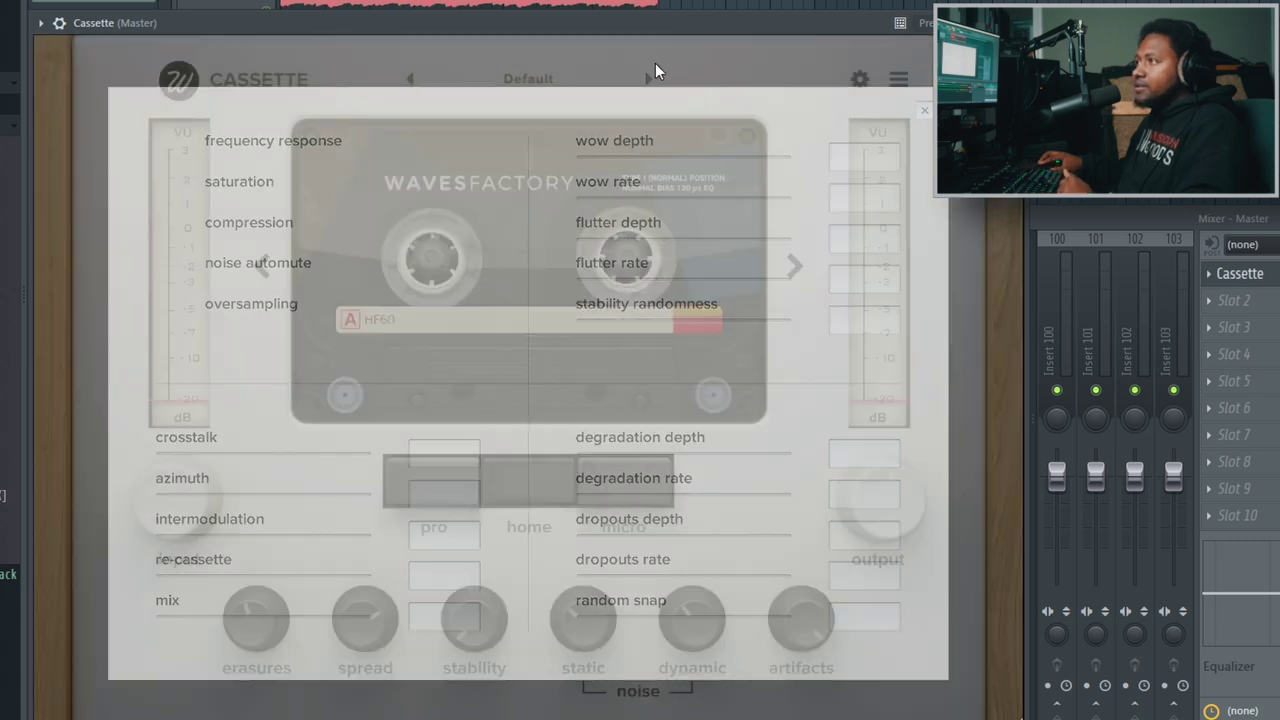
# - Adjust artifacts, then settle degradation at 70% / 2.22 Hz and dropouts at 67% / 13.57 Hz
pyautogui.moveTo(829, 620); pyautogui.dragTo(800, 562)
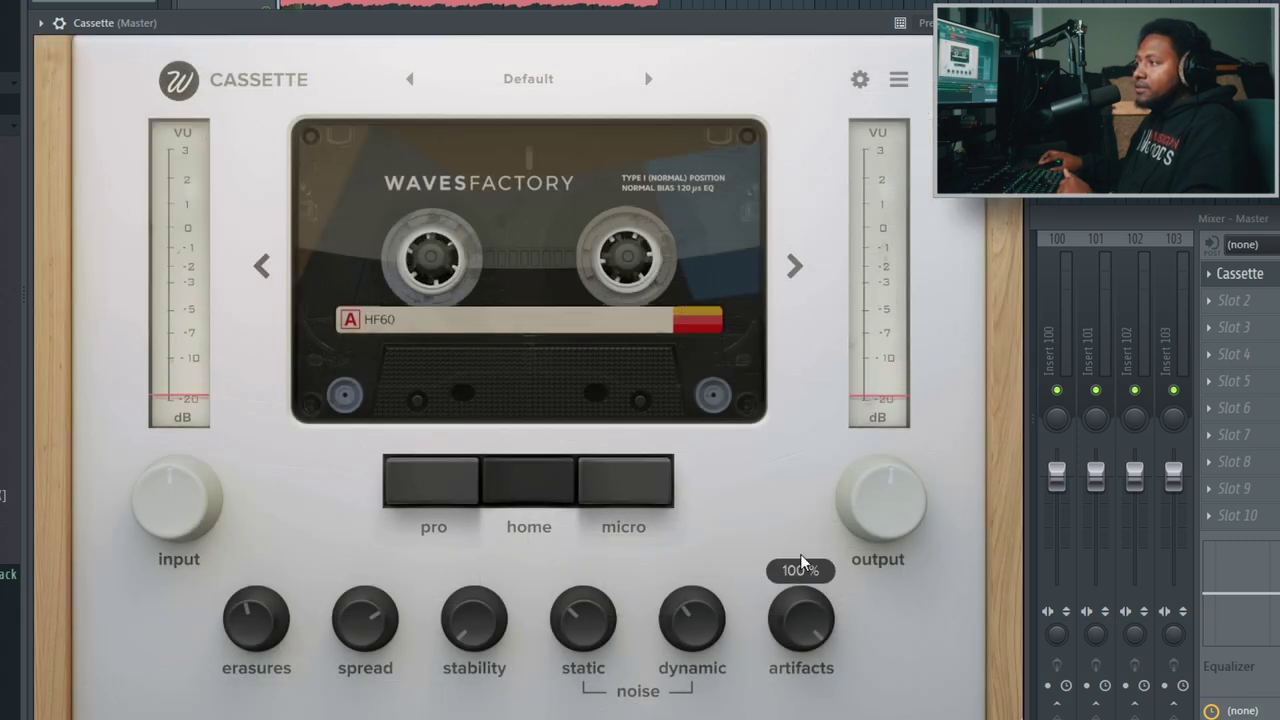
pyautogui.click(862, 79)
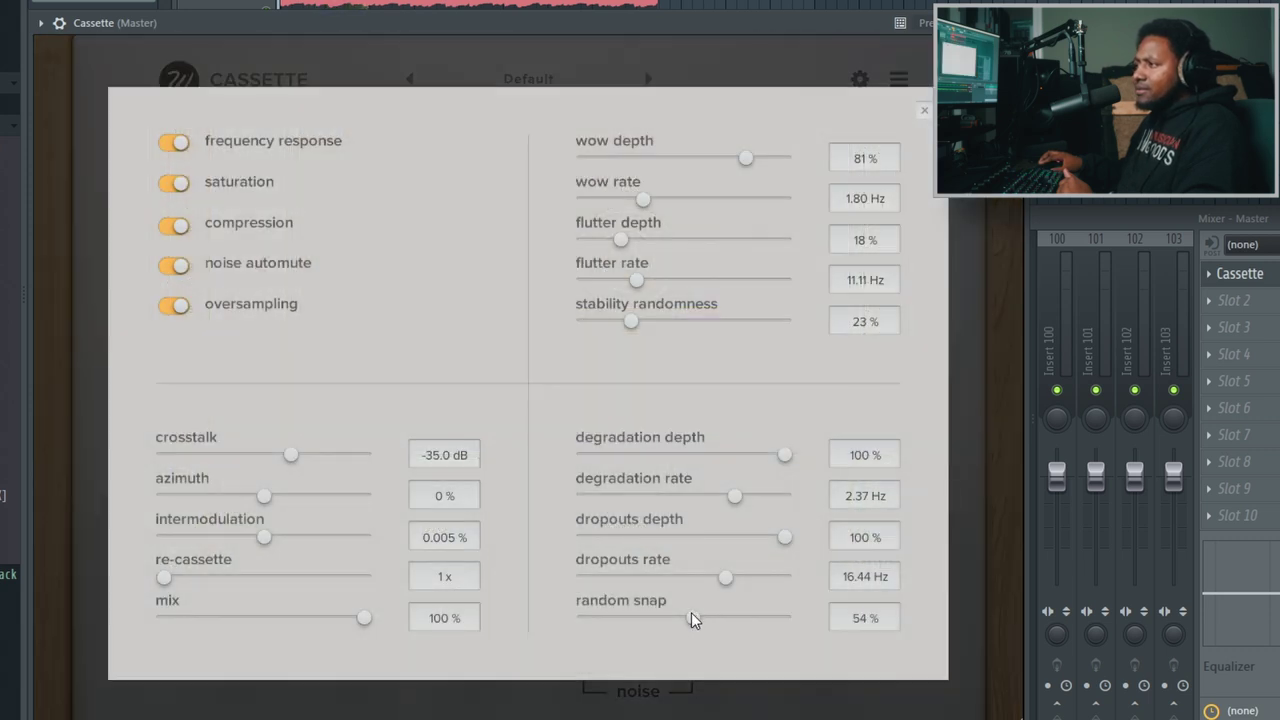
pyautogui.moveTo(691, 614); pyautogui.dragTo(762, 626)
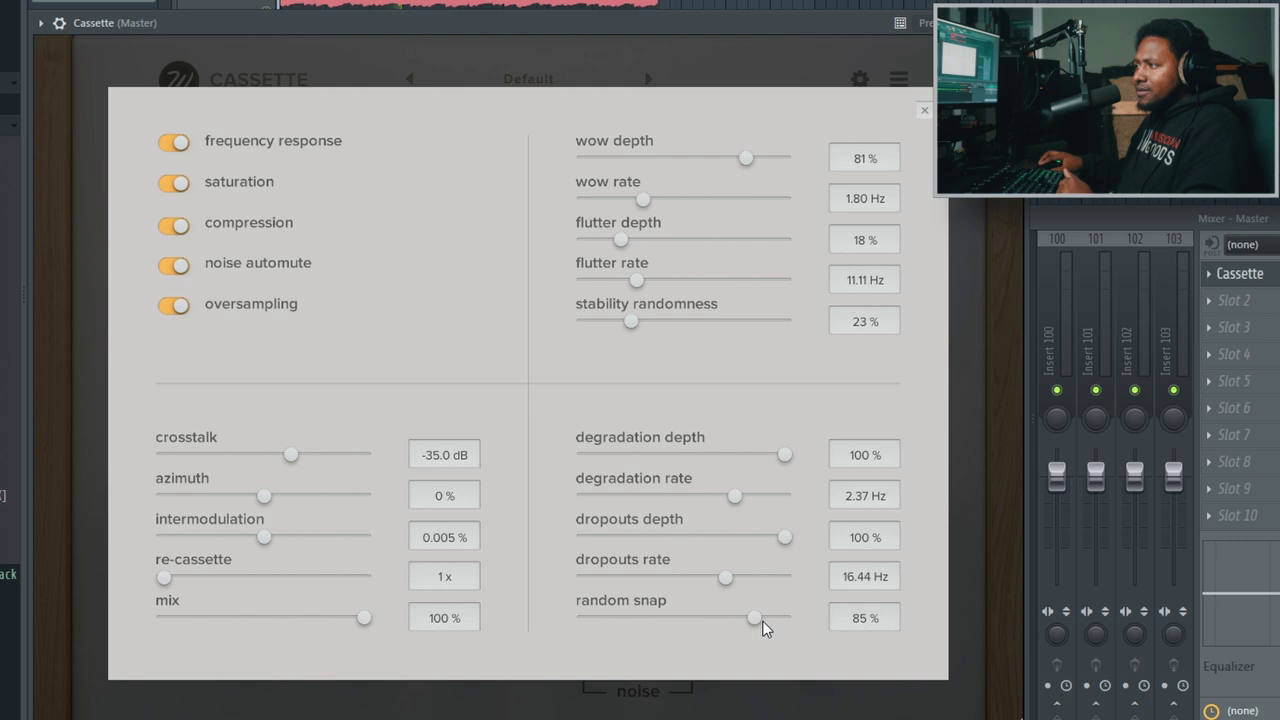
pyautogui.moveTo(731, 496); pyautogui.dragTo(718, 497)
pyautogui.moveTo(725, 577); pyautogui.dragTo(655, 581)
pyautogui.moveTo(716, 497); pyautogui.dragTo(704, 498)
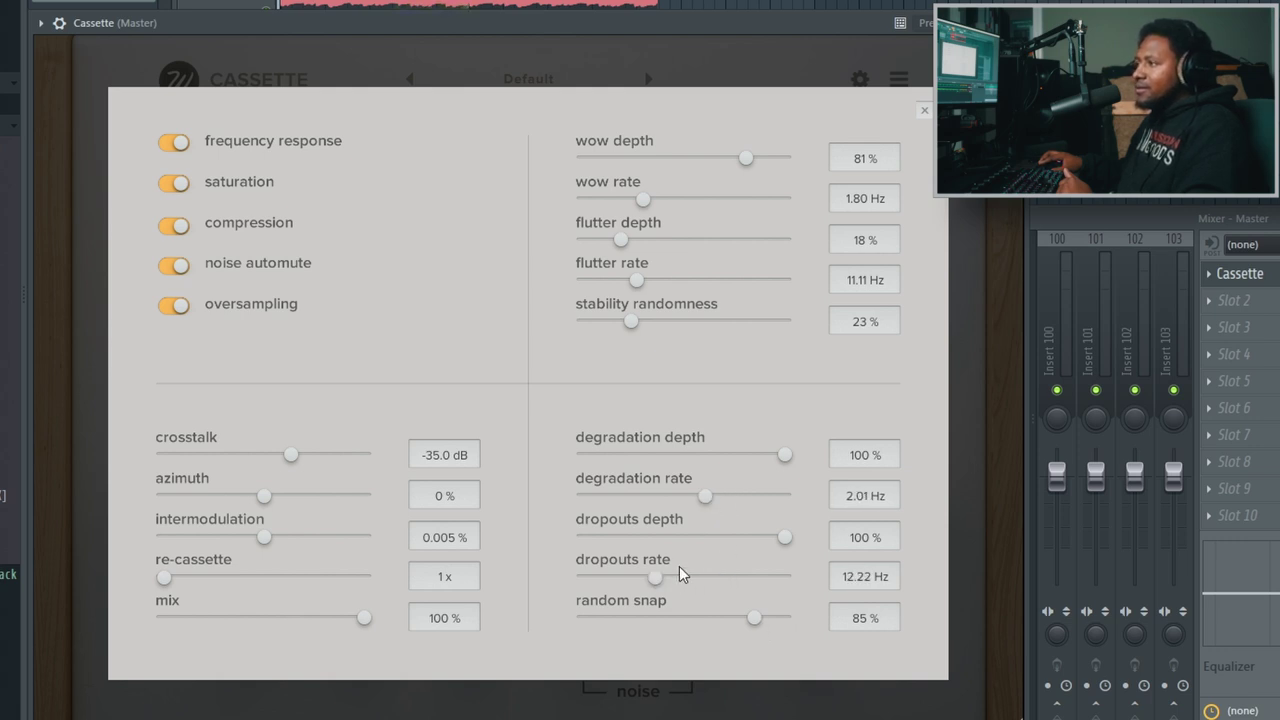
pyautogui.moveTo(781, 539); pyautogui.dragTo(723, 542)
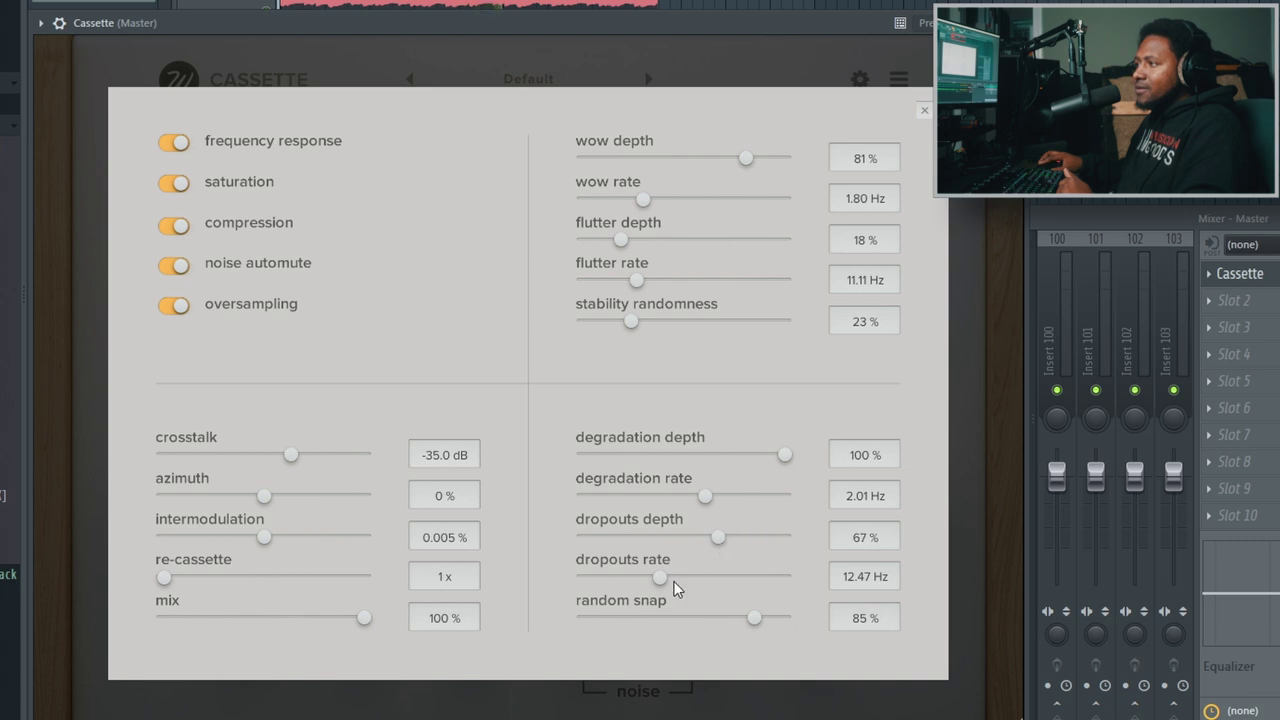
pyautogui.moveTo(664, 582); pyautogui.dragTo(682, 580)
pyautogui.moveTo(785, 455); pyautogui.dragTo(781, 462)
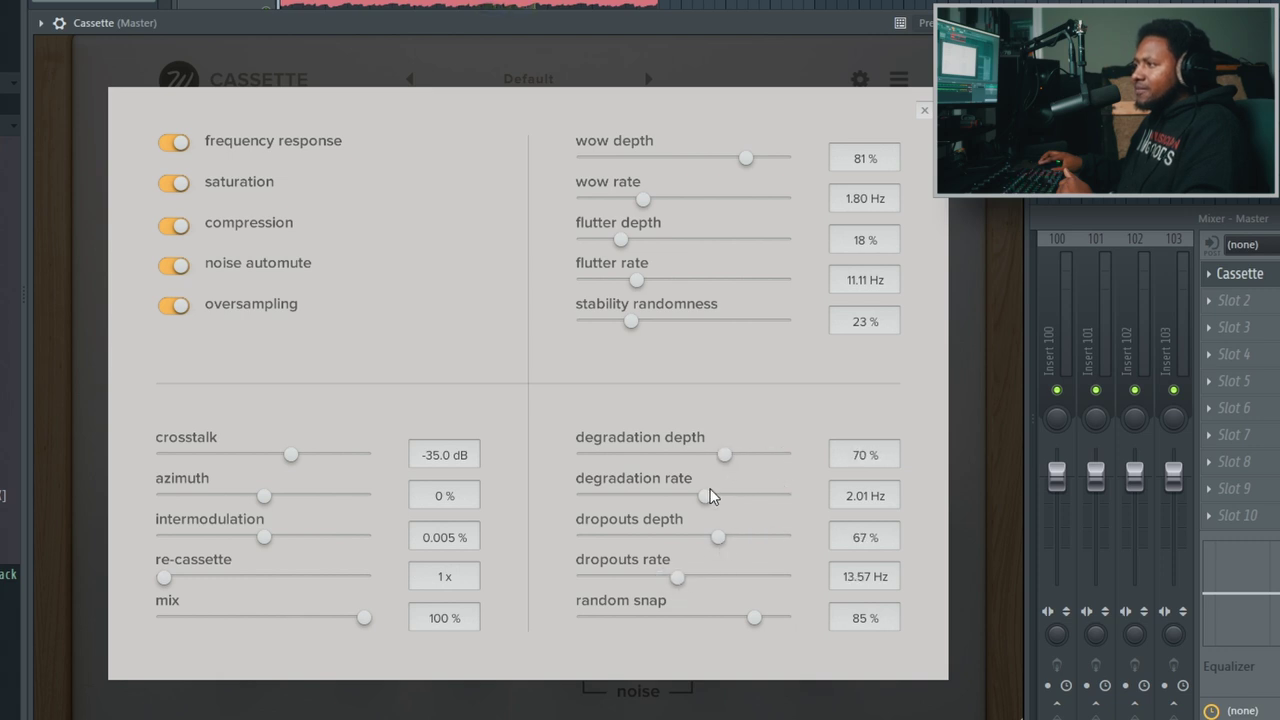
pyautogui.moveTo(710, 496); pyautogui.dragTo(726, 500)
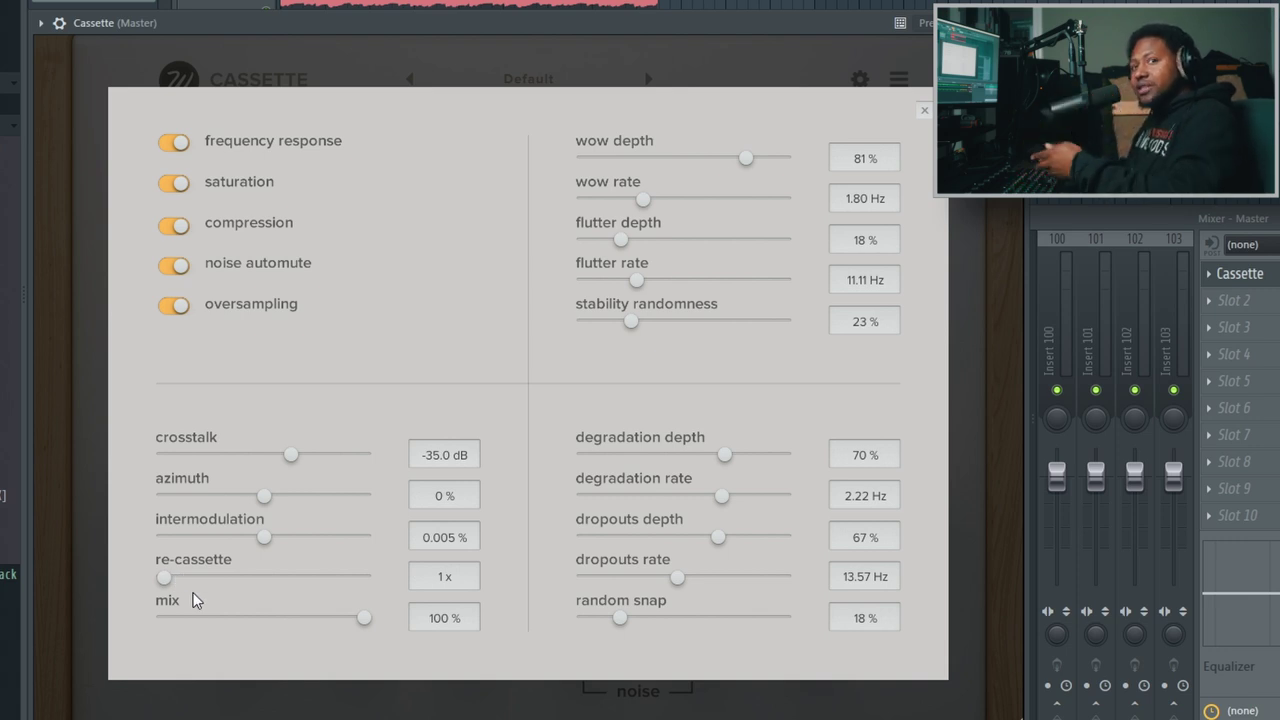
# - Try re-cassette at 4 x, return it to 1 x, and close the advanced panel
pyautogui.moveTo(166, 579); pyautogui.dragTo(404, 556)
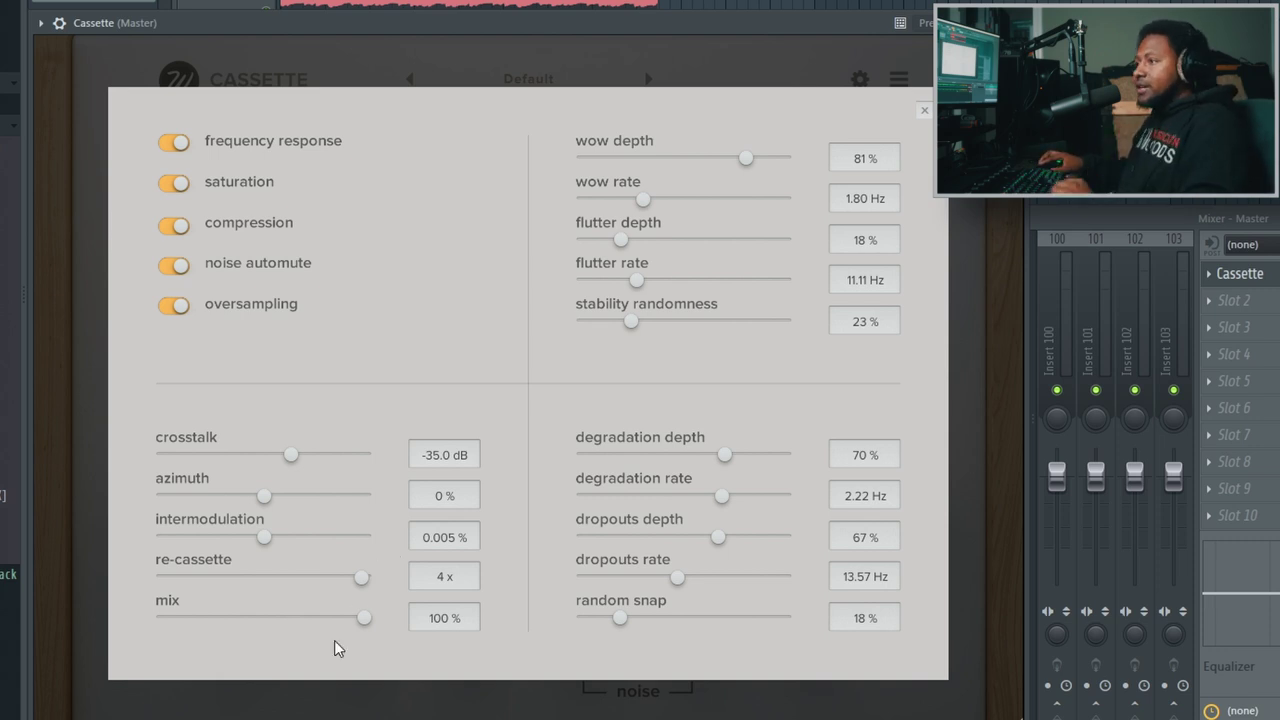
pyautogui.moveTo(362, 578); pyautogui.dragTo(155, 575)
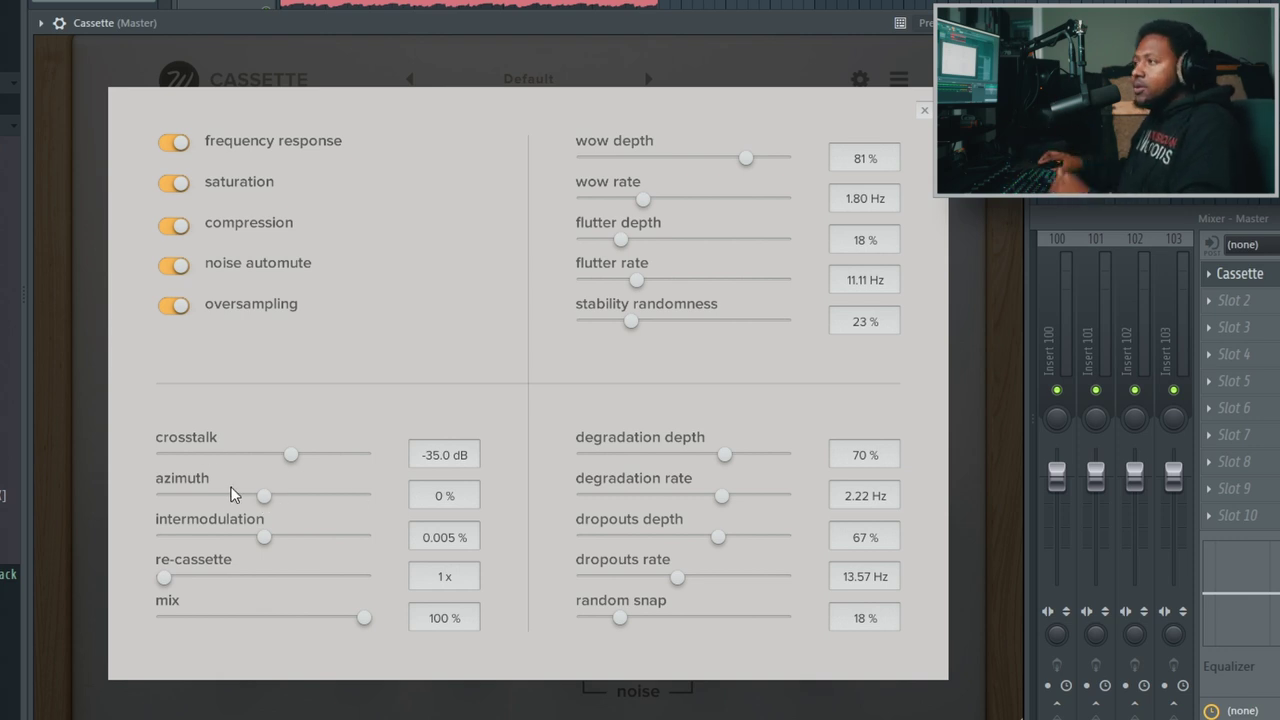
pyautogui.click(613, 62)
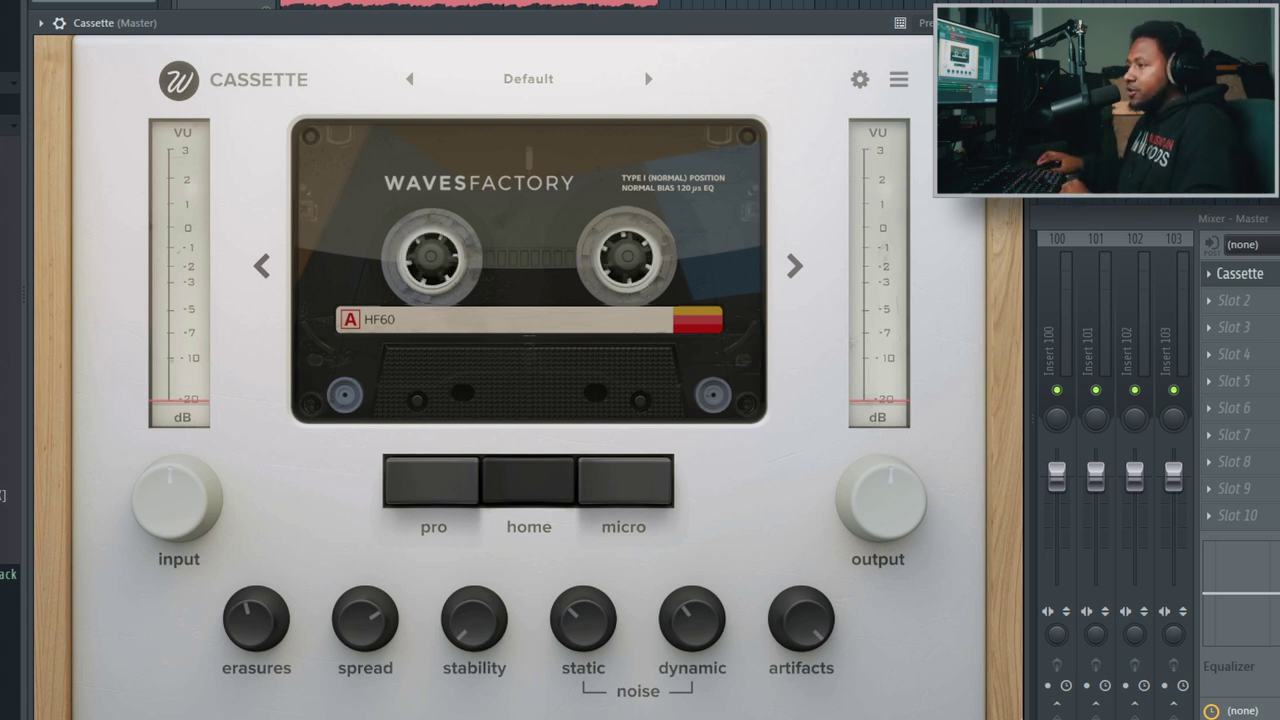
# - Set wow depth 100%, wow rate 2.76 Hz, raise flutter, and stability randomness to 64%
pyautogui.moveTo(380, 664)
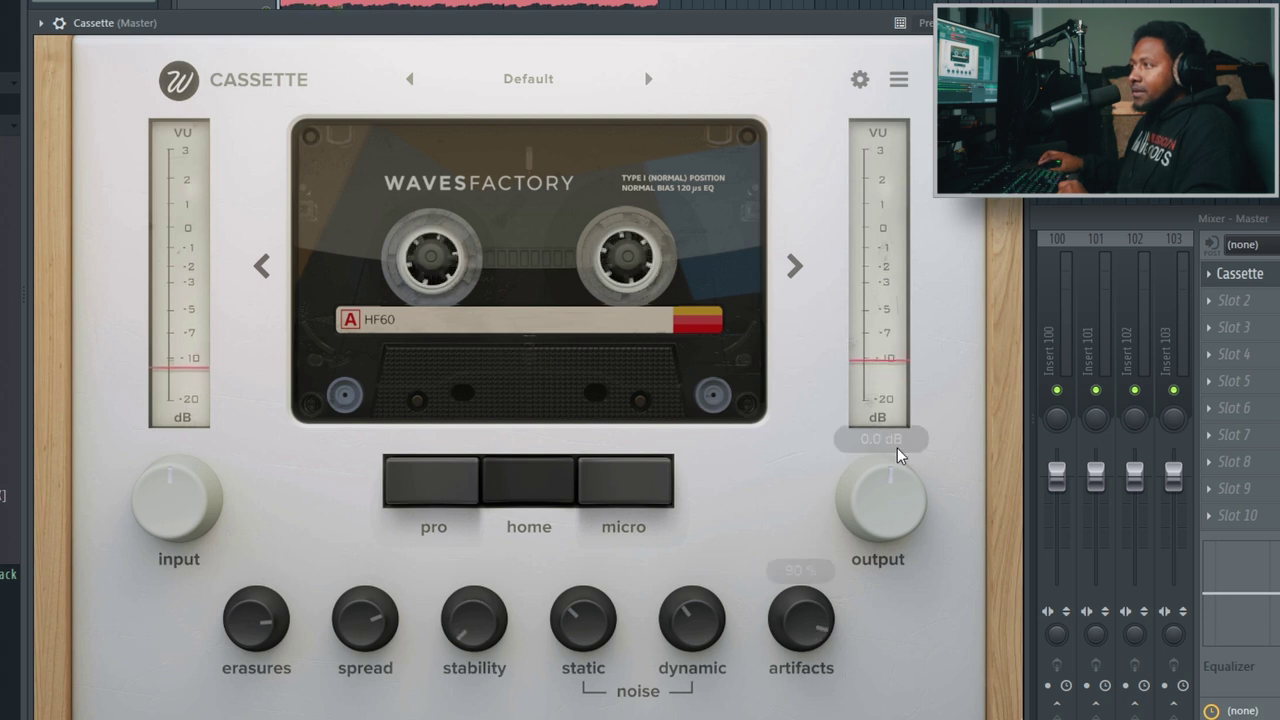
pyautogui.click(896, 79)
pyautogui.moveTo(745, 159); pyautogui.dragTo(808, 170)
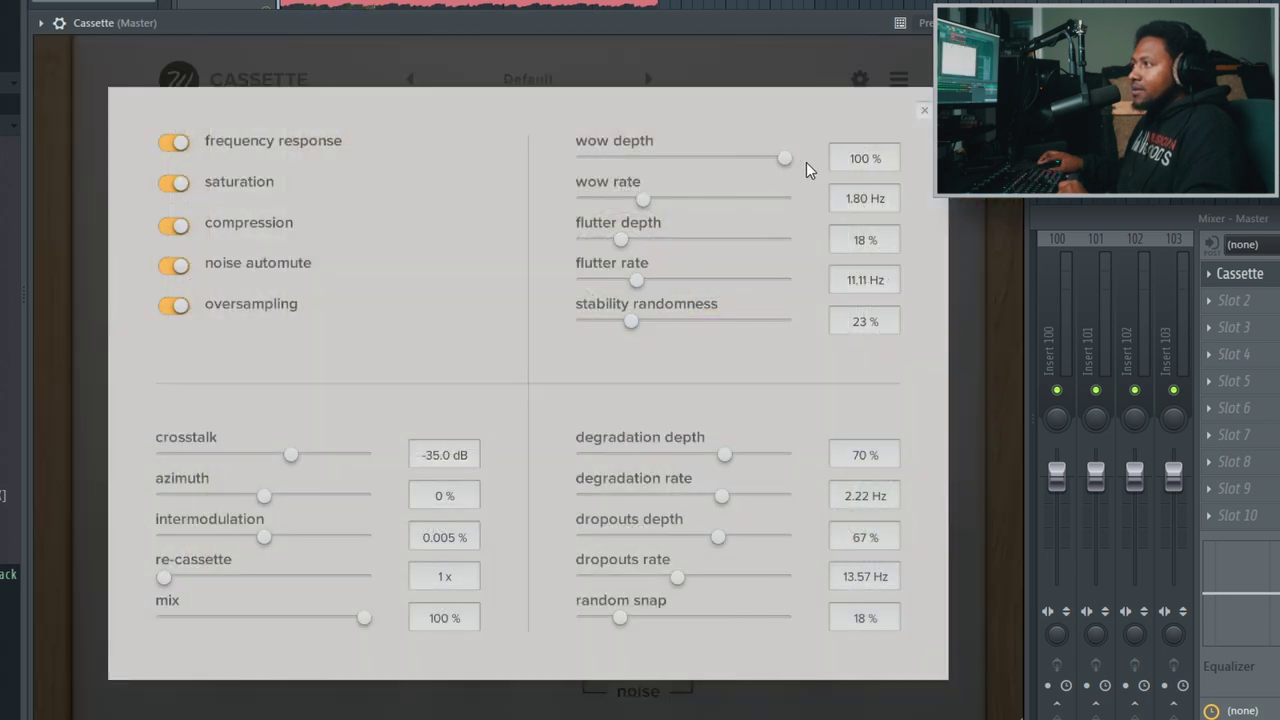
pyautogui.moveTo(640, 200); pyautogui.dragTo(643, 241)
pyautogui.moveTo(636, 280); pyautogui.dragTo(679, 278)
pyautogui.moveTo(642, 321); pyautogui.dragTo(714, 321)
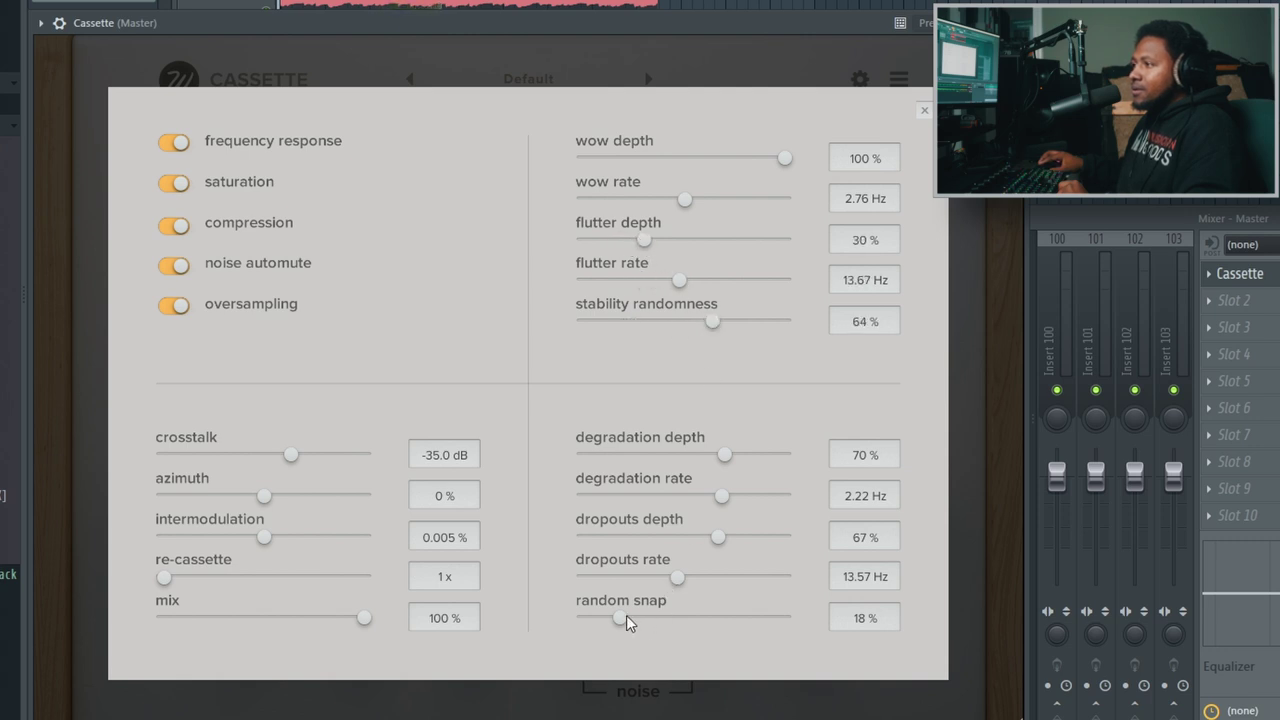
# - Set random snap near 85%, dropouts rate 12.52 Hz, degradation rate 1.86 Hz and depth 88%
pyautogui.moveTo(620, 618); pyautogui.dragTo(762, 614)
pyautogui.moveTo(681, 585); pyautogui.dragTo(715, 550)
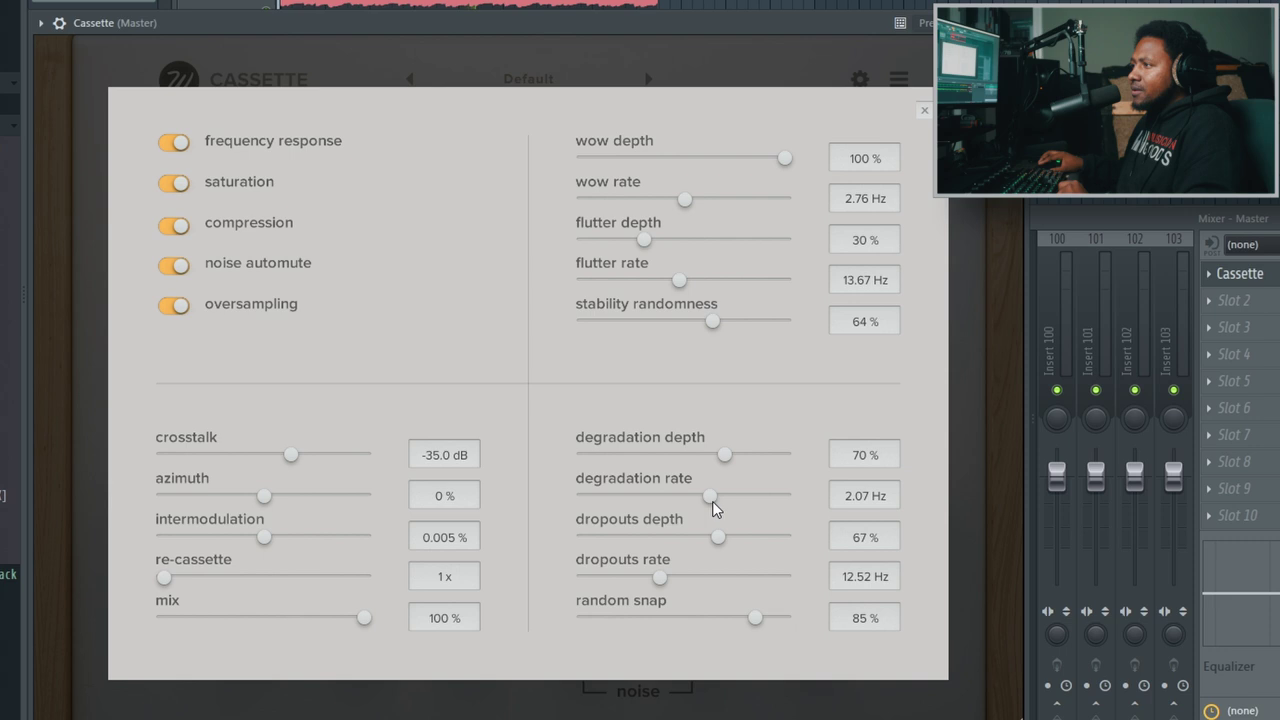
pyautogui.moveTo(712, 501); pyautogui.dragTo(694, 497)
pyautogui.moveTo(726, 456); pyautogui.dragTo(762, 454)
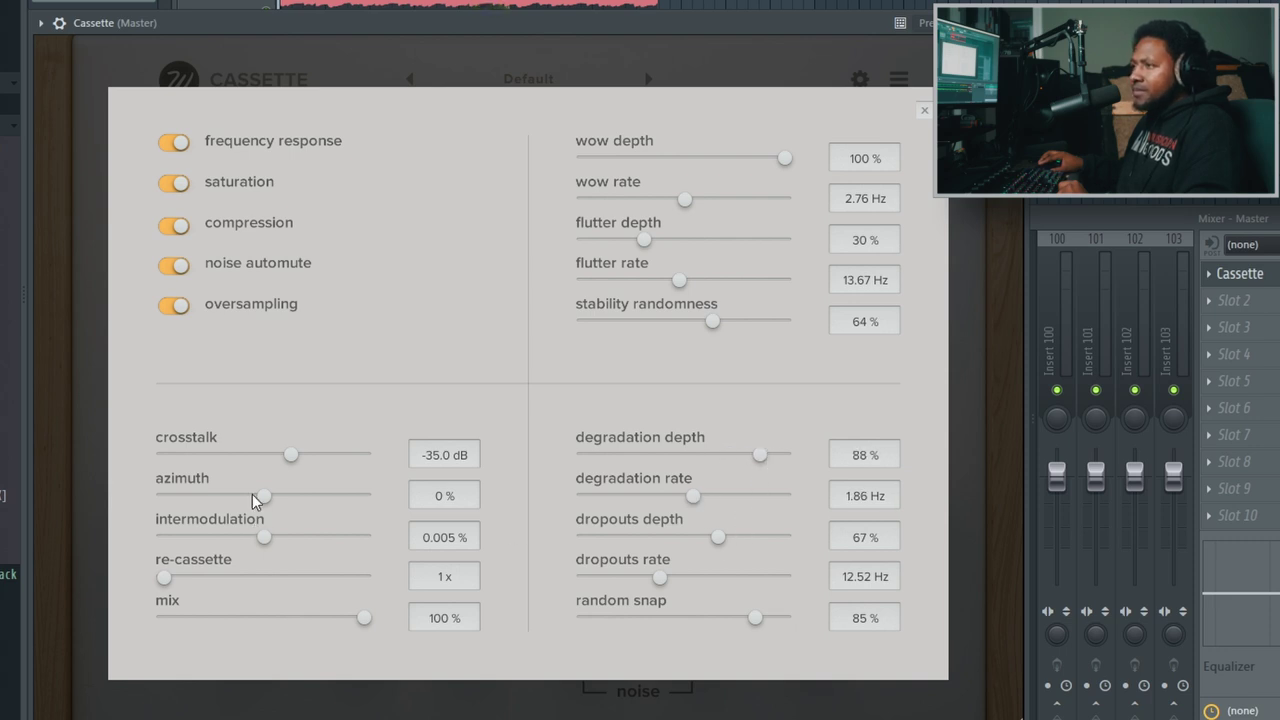
# - Set crosstalk to -49.8 dB, shift azimuth, raise intermodulation, re-cassette 2 x, and close the panel
pyautogui.moveTo(290, 454); pyautogui.dragTo(340, 537)
pyautogui.moveTo(166, 576); pyautogui.dragTo(247, 585)
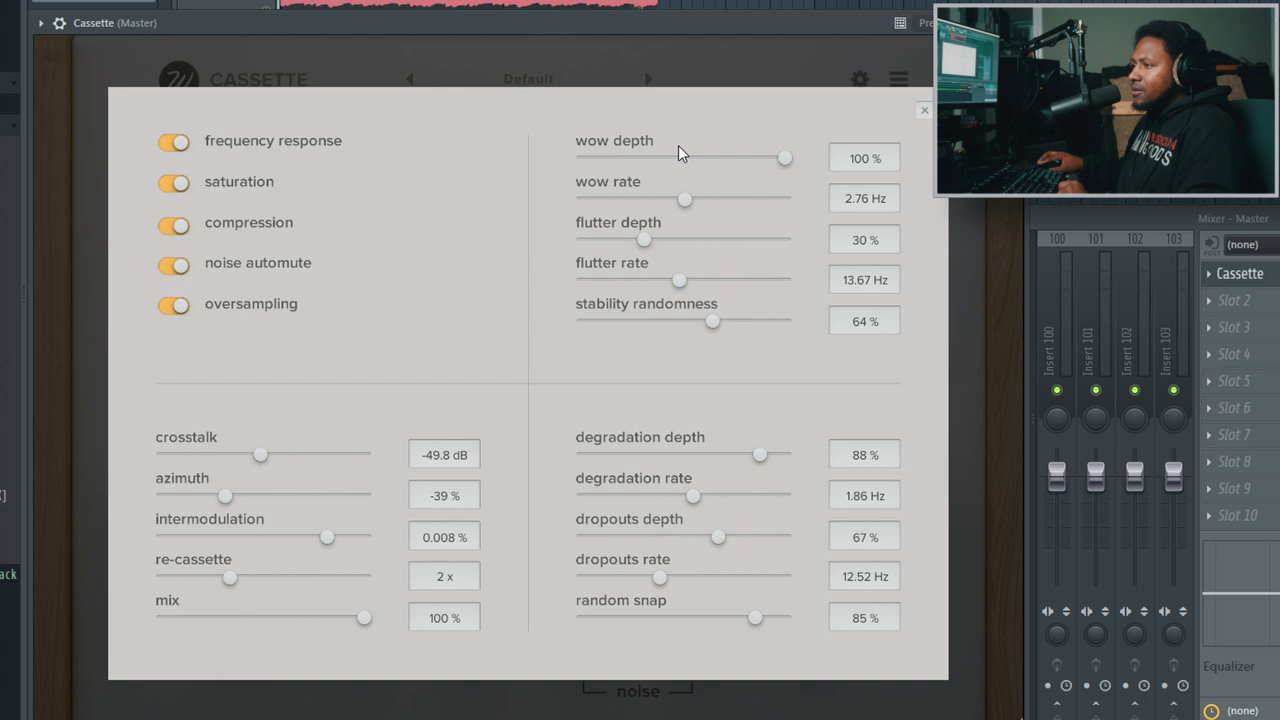
pyautogui.moveTo(362, 618); pyautogui.dragTo(243, 618)
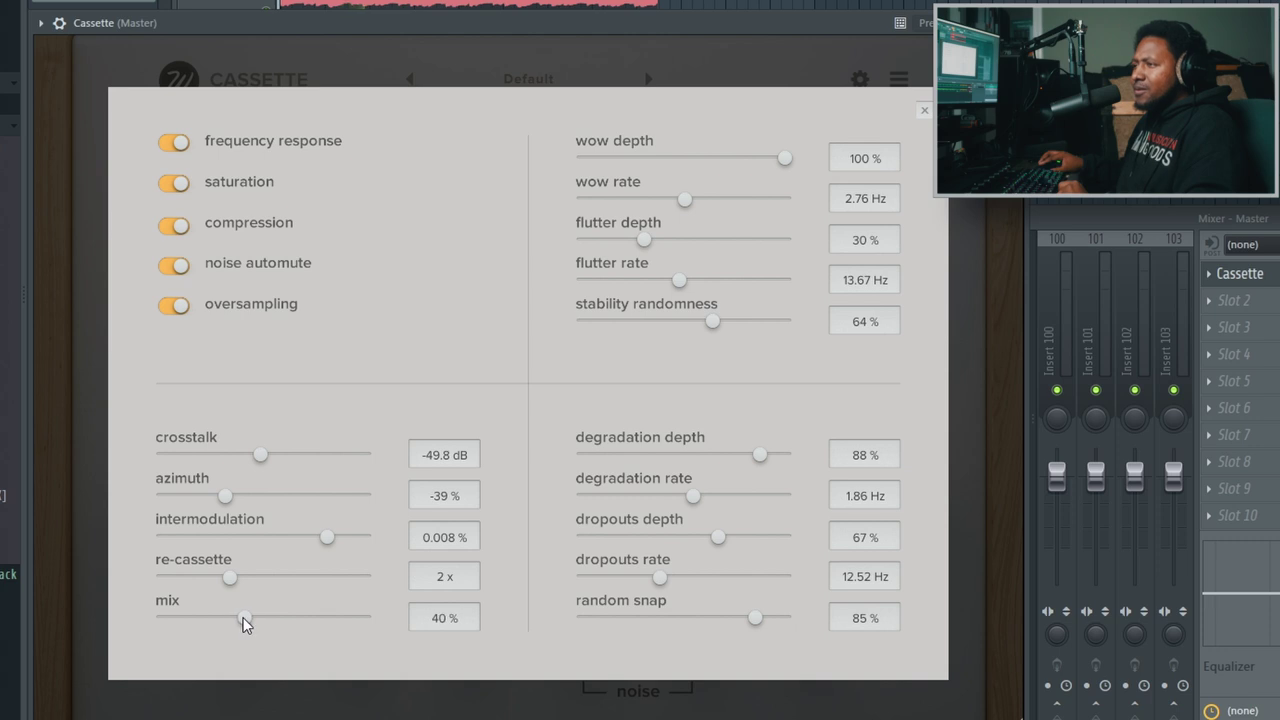
pyautogui.moveTo(343, 617); pyautogui.dragTo(370, 617)
pyautogui.click(736, 61)
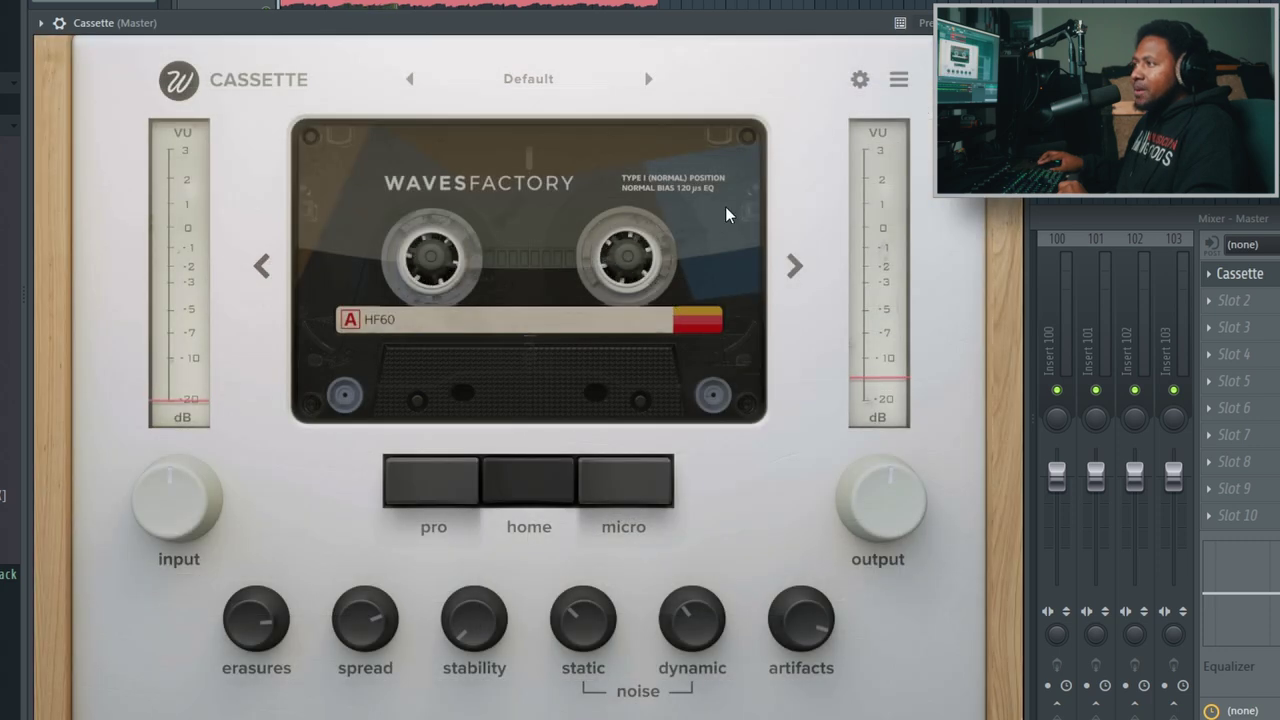
# - Step forward one tape type, then back three times to land on FeCr 90
pyautogui.click(796, 268)
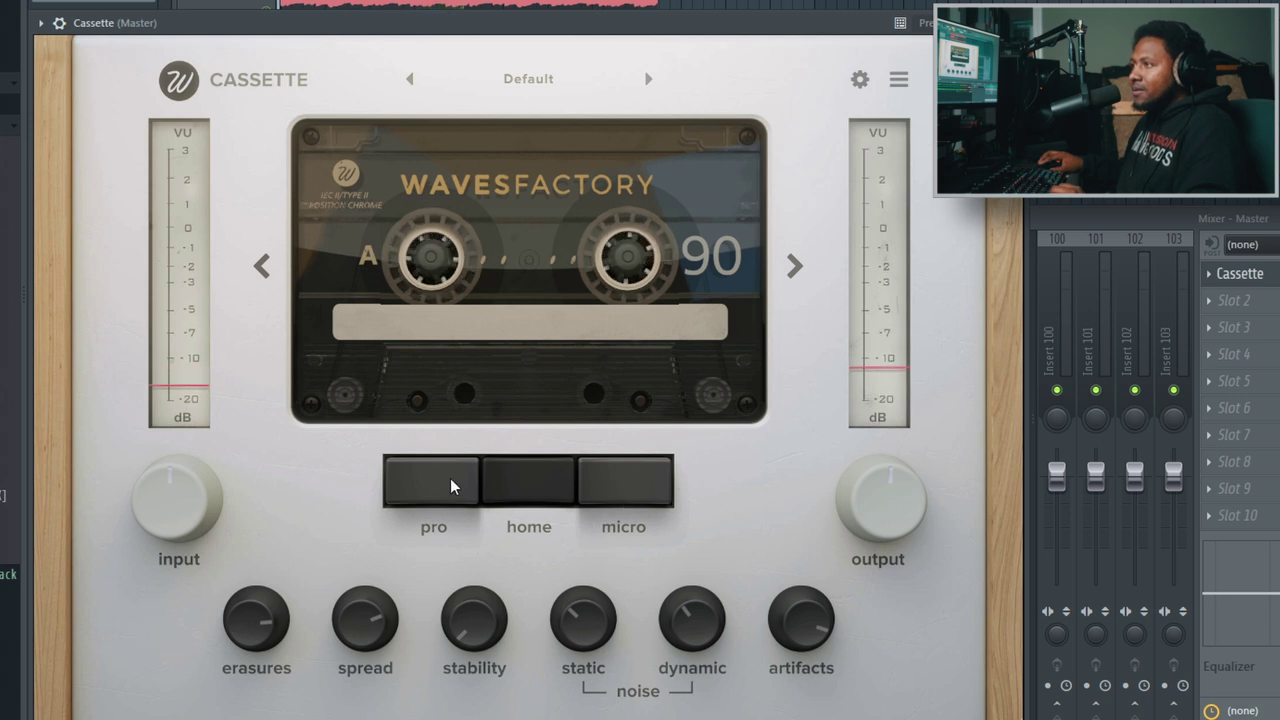
pyautogui.click(260, 280)
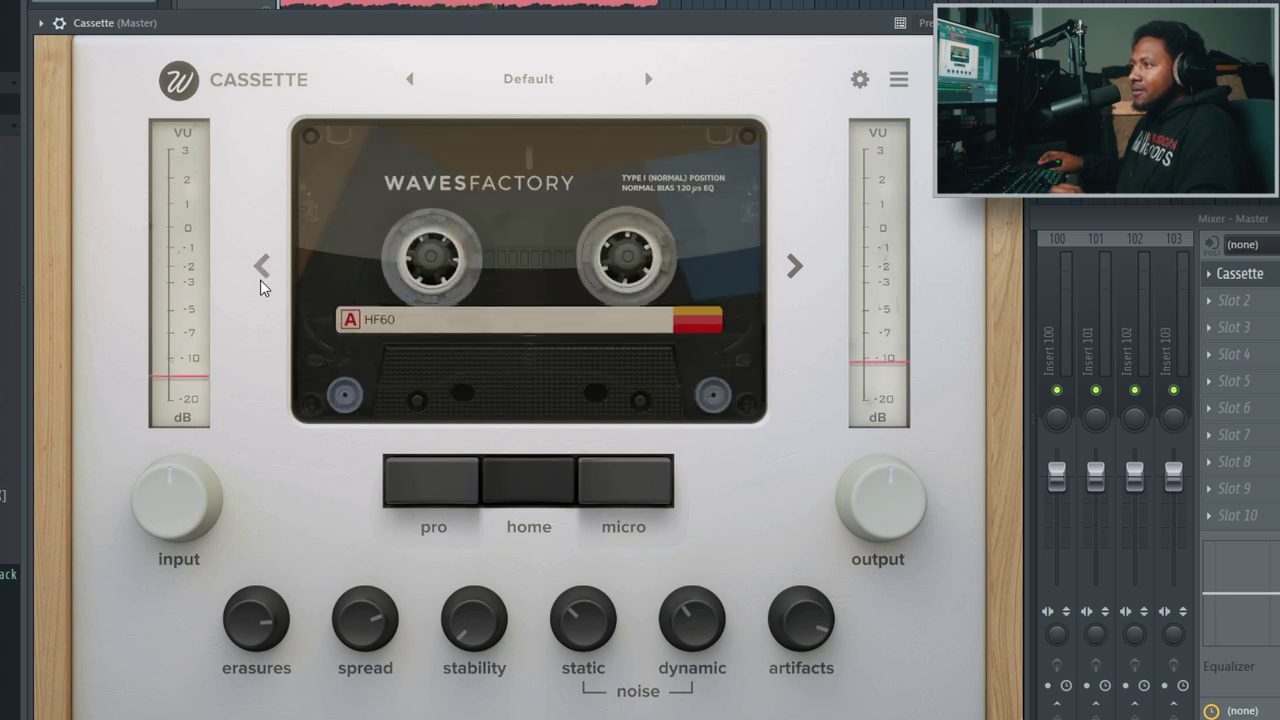
pyautogui.click(260, 280)
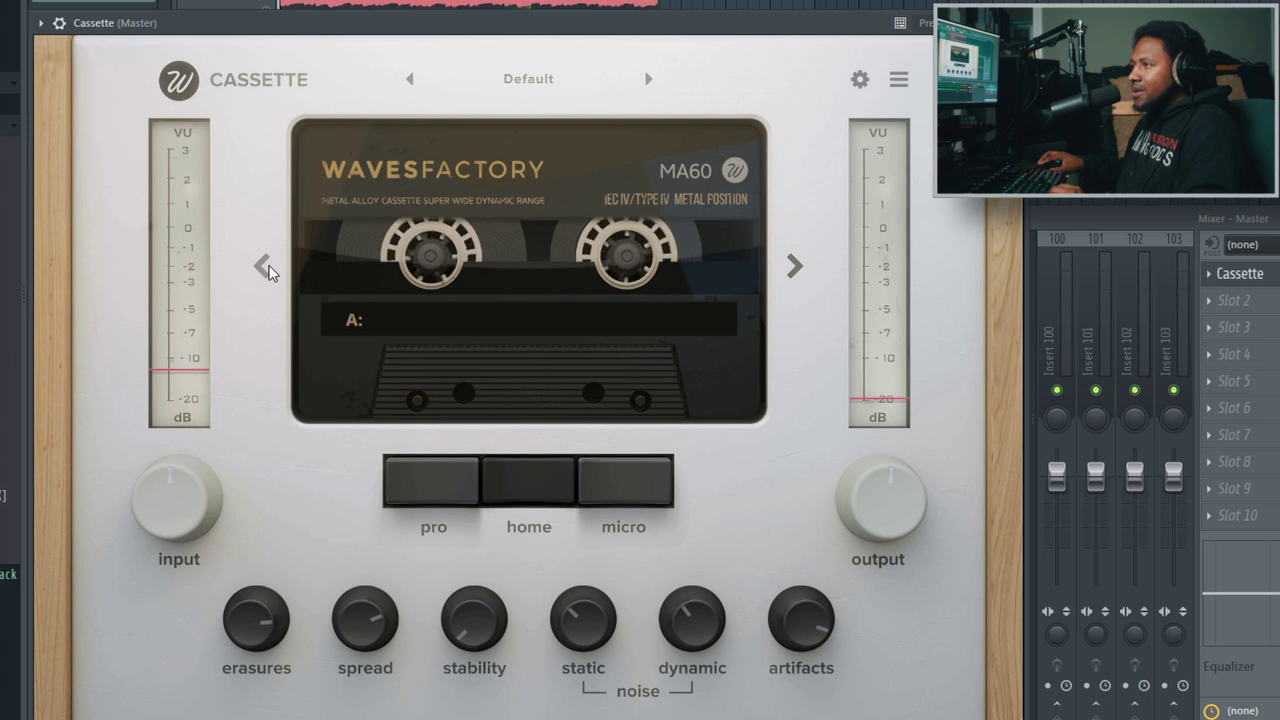
pyautogui.click(260, 280)
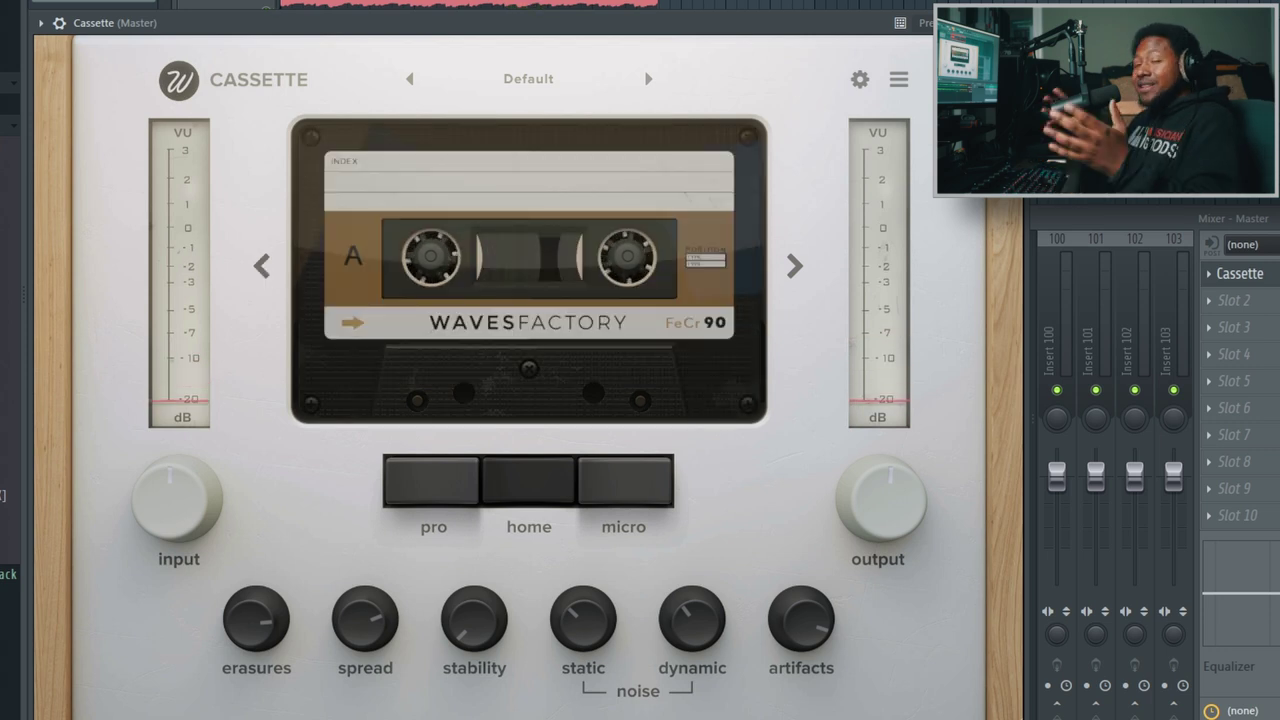